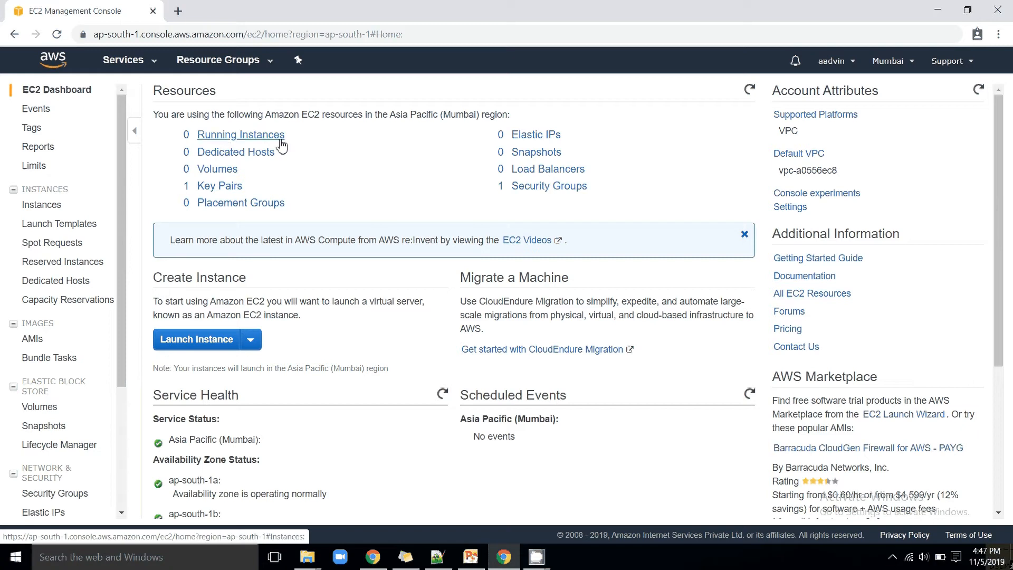
Start launching a new EC2 instance and choose the 64-bit (x86) Ubuntu Server 18.04 LTS (HVM), SSD Volume Type image
left_click(216, 342)
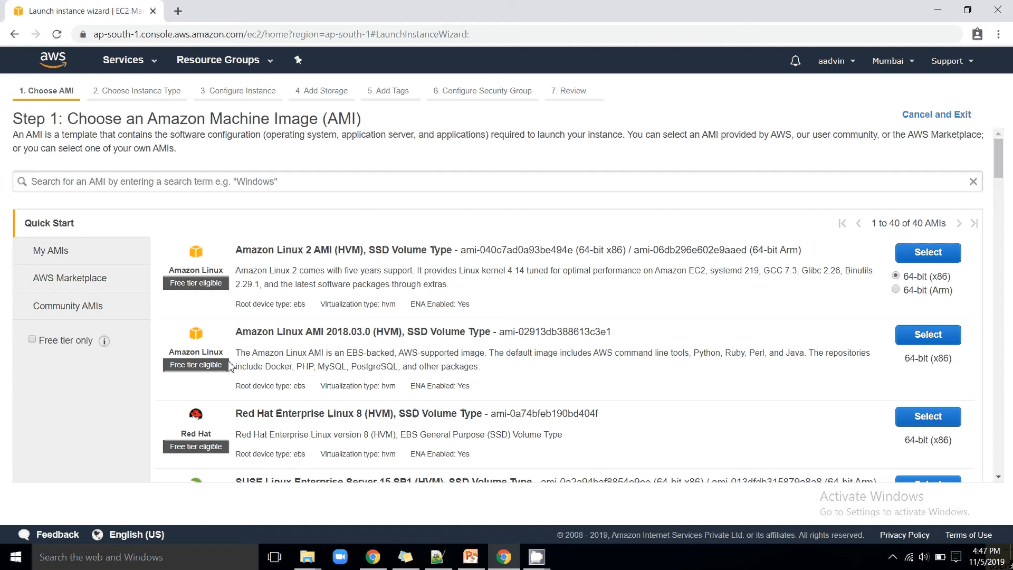
scroll(231, 366, "down", 4)
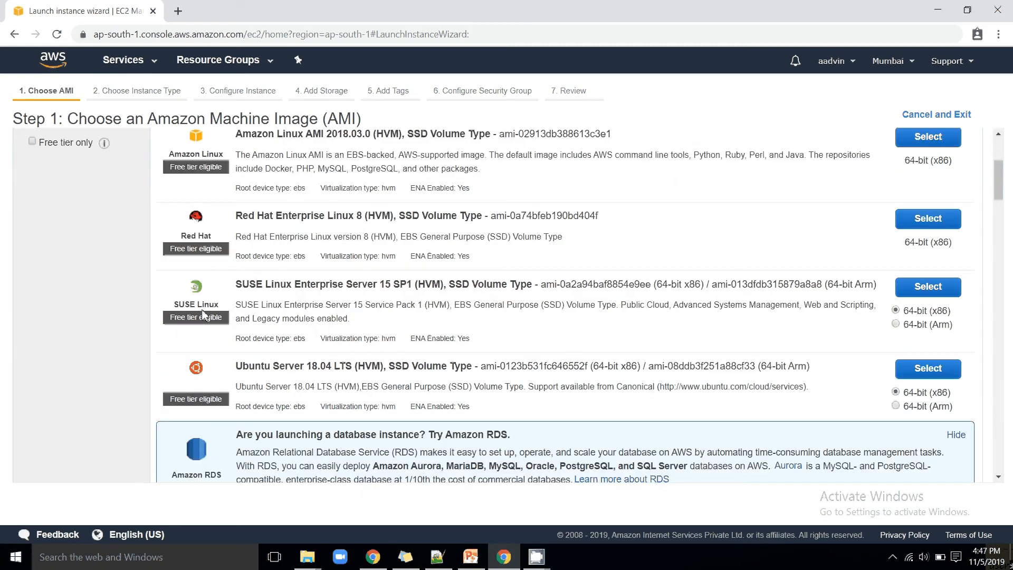
scroll(203, 313, "down", 2)
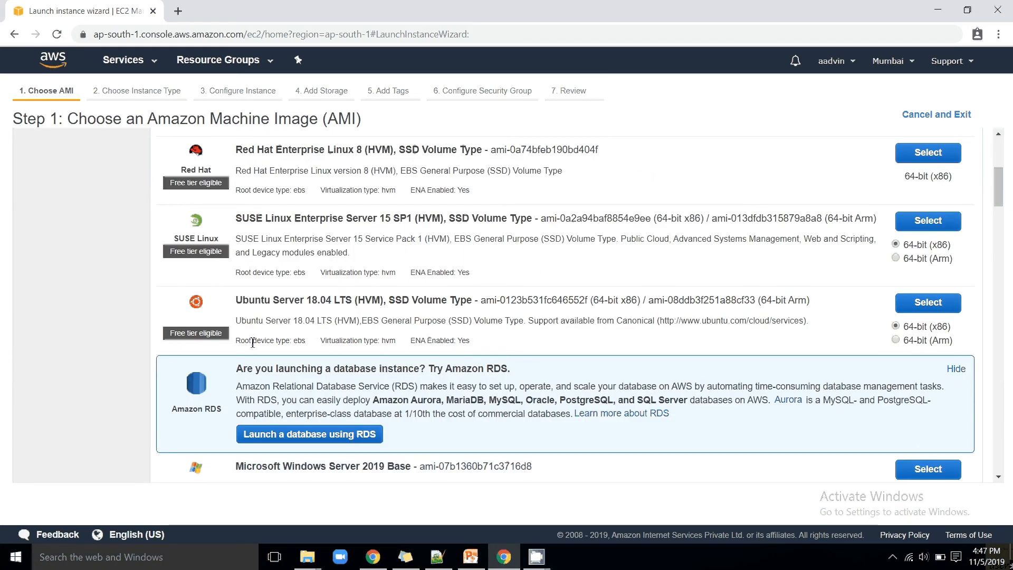
scroll(666, 311, "down", 3)
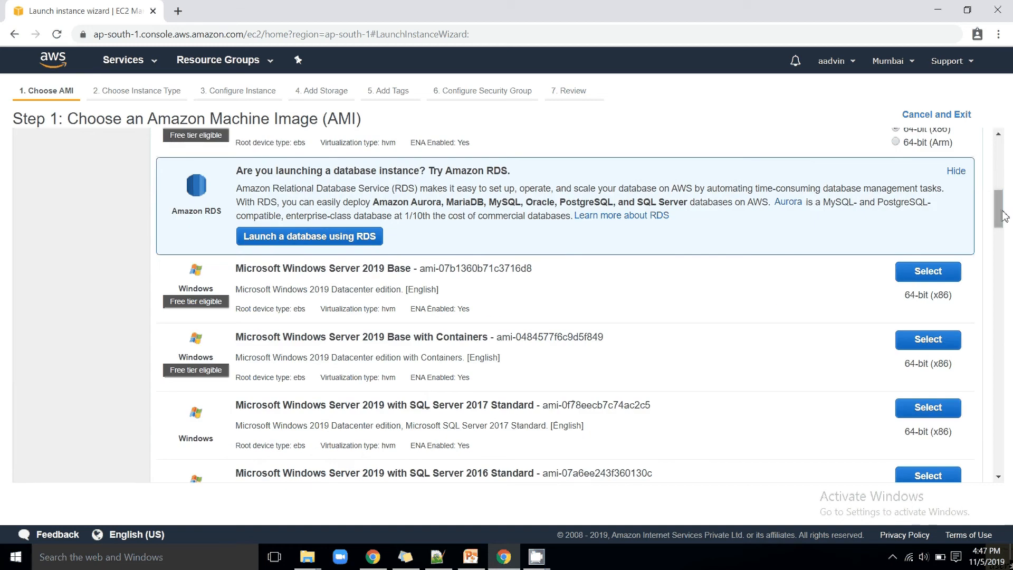
left_click_drag(998, 210, 992, 163)
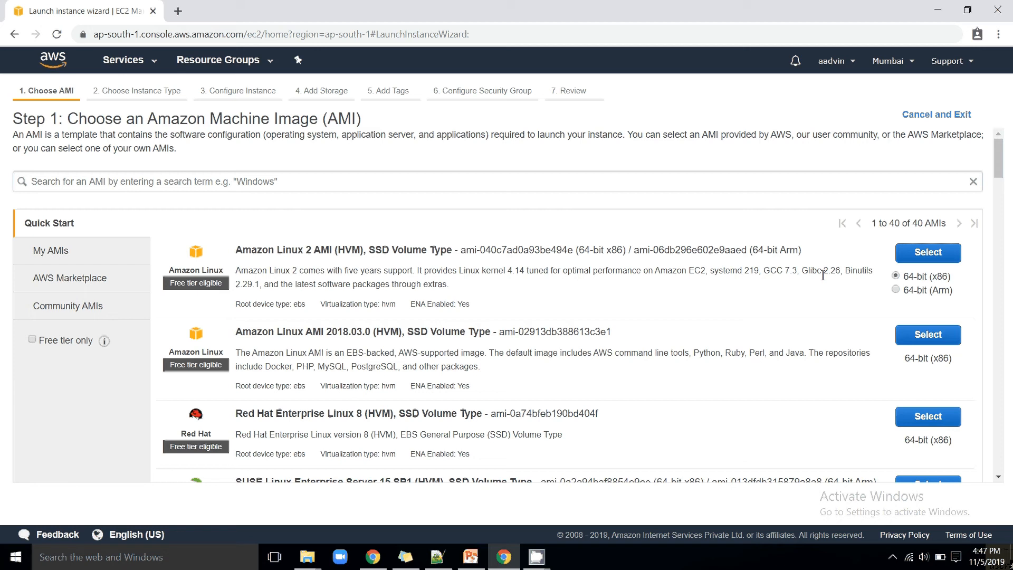
scroll(556, 349, "down", 3)
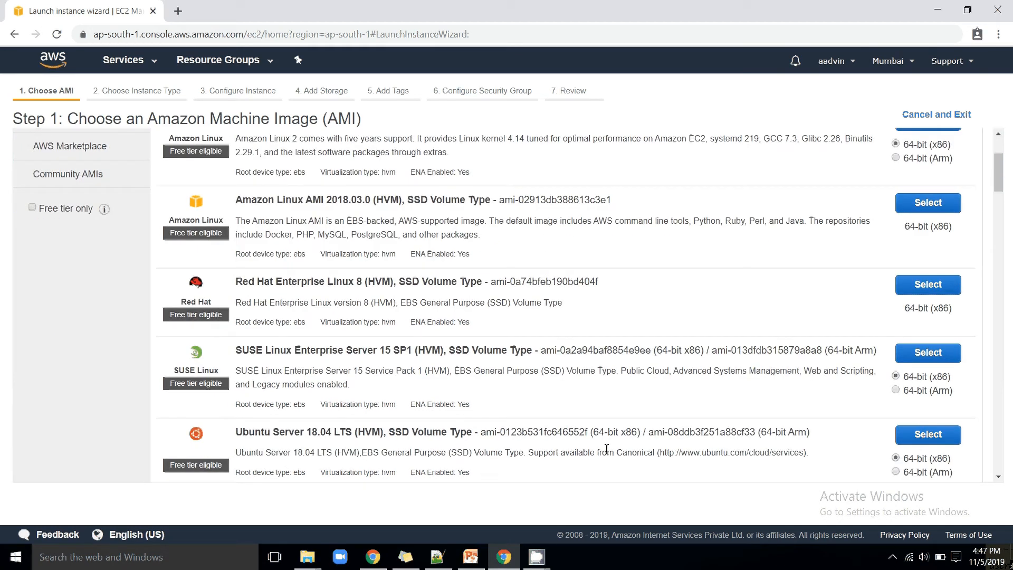
left_click(926, 438)
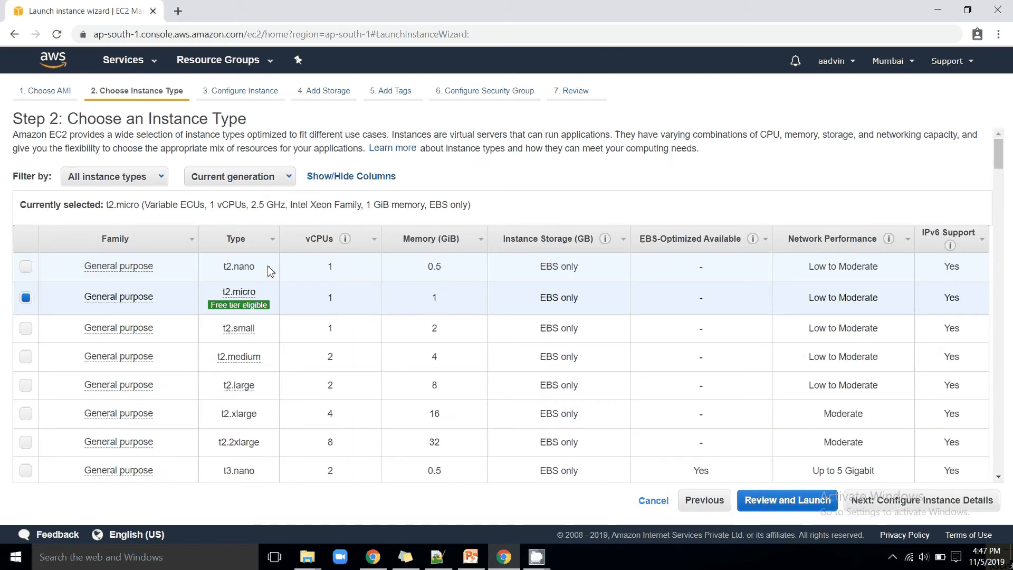
Look through the available instance types across the families and check the free tier details of t2.micro
mouse_move(127, 266)
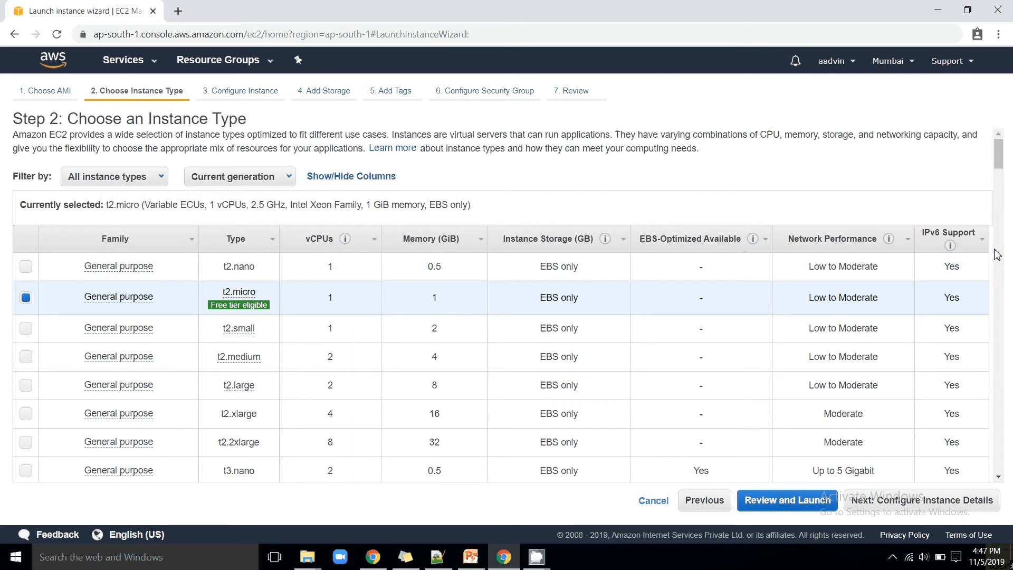
mouse_move(198, 311)
mouse_move(93, 272)
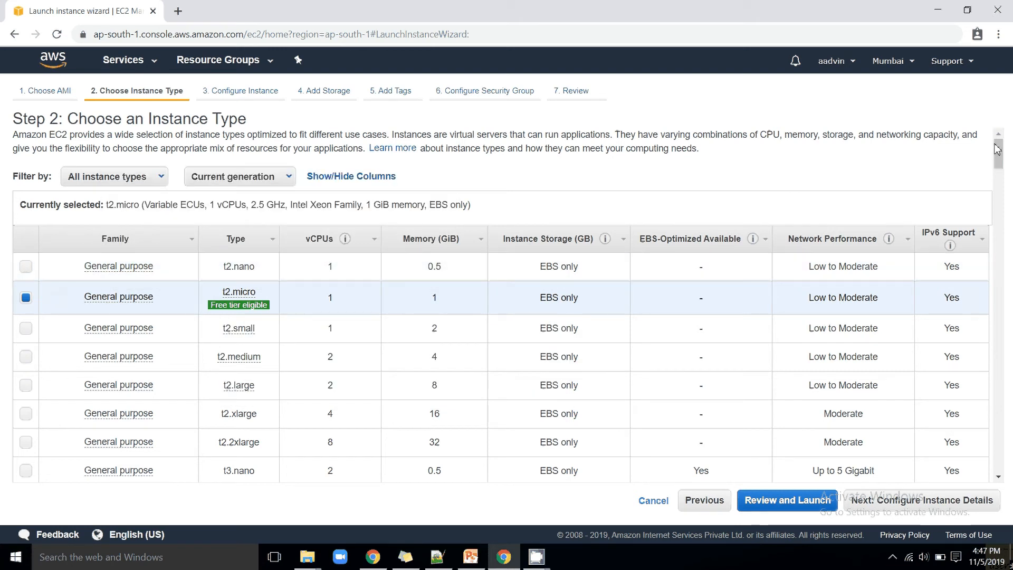
left_click_drag(997, 149, 846, 254)
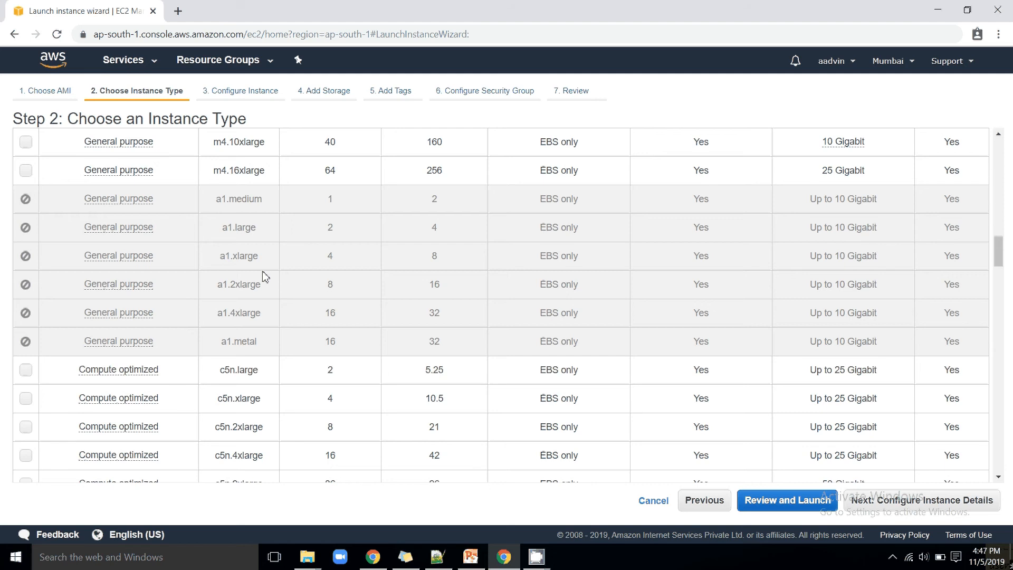
scroll(265, 276, "down", 8)
scroll(235, 316, "up", 5)
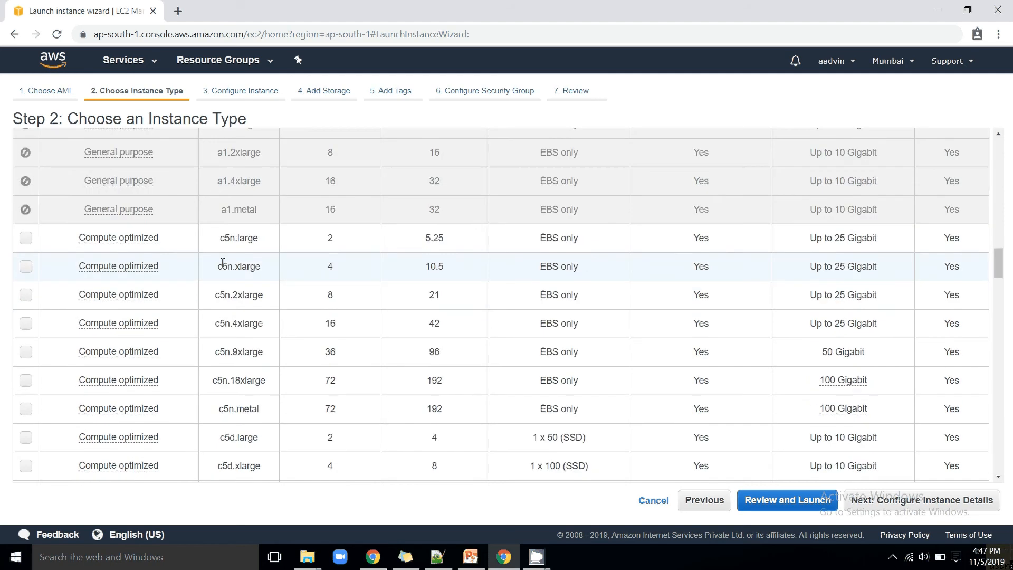
scroll(226, 249, "up", 1)
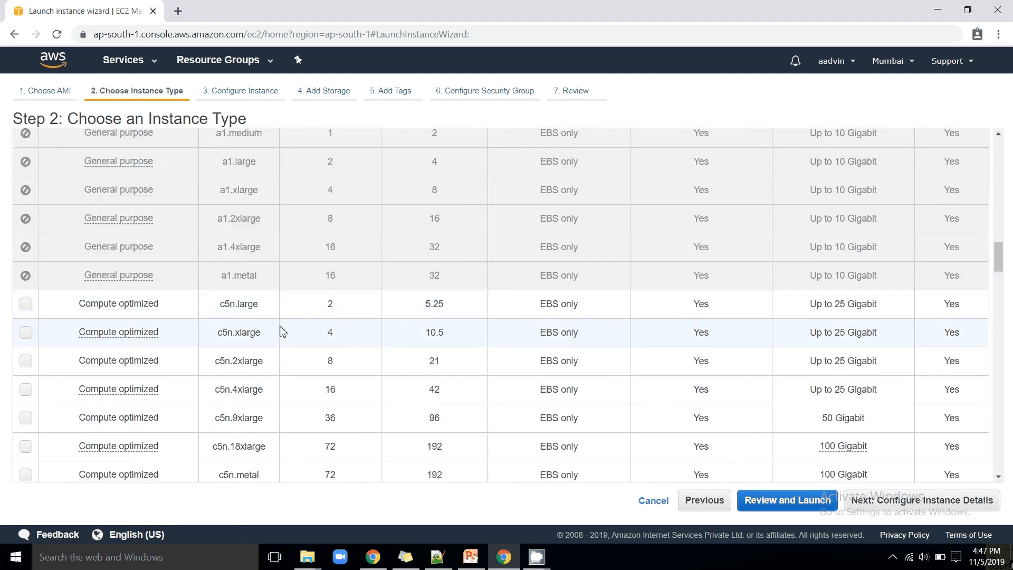
scroll(282, 333, "down", 10)
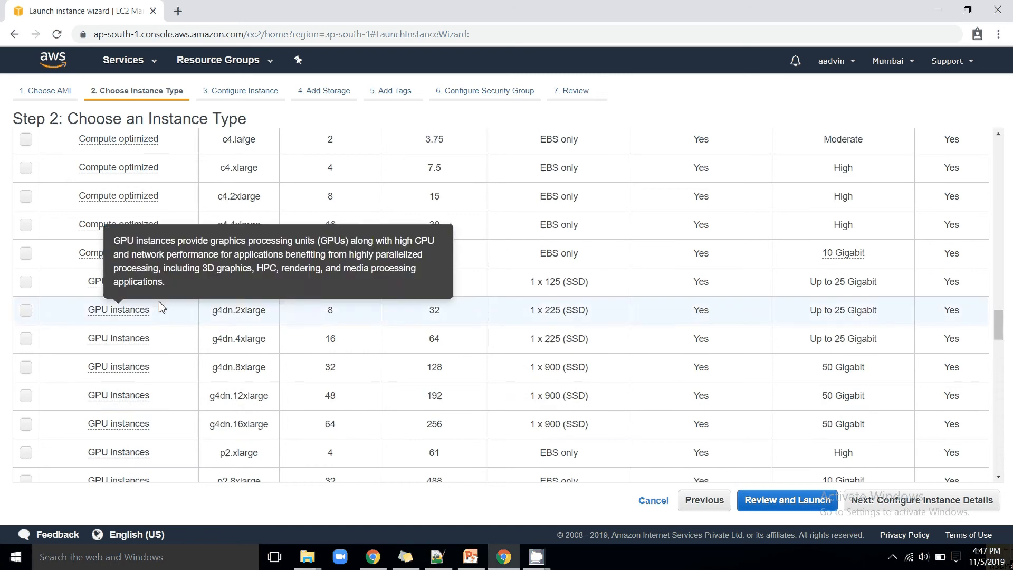
scroll(237, 395, "down", 10)
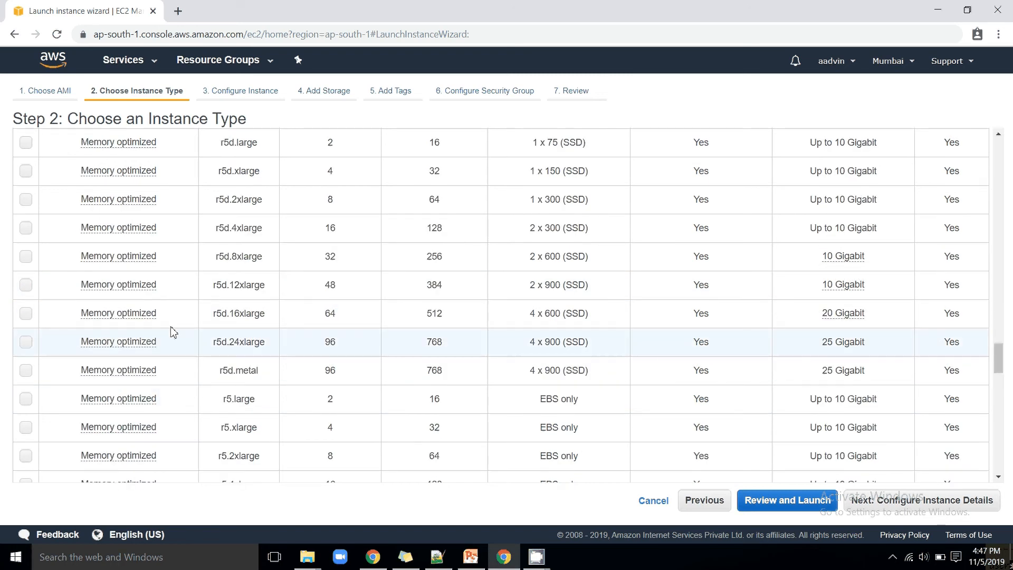
scroll(174, 331, "down", 20)
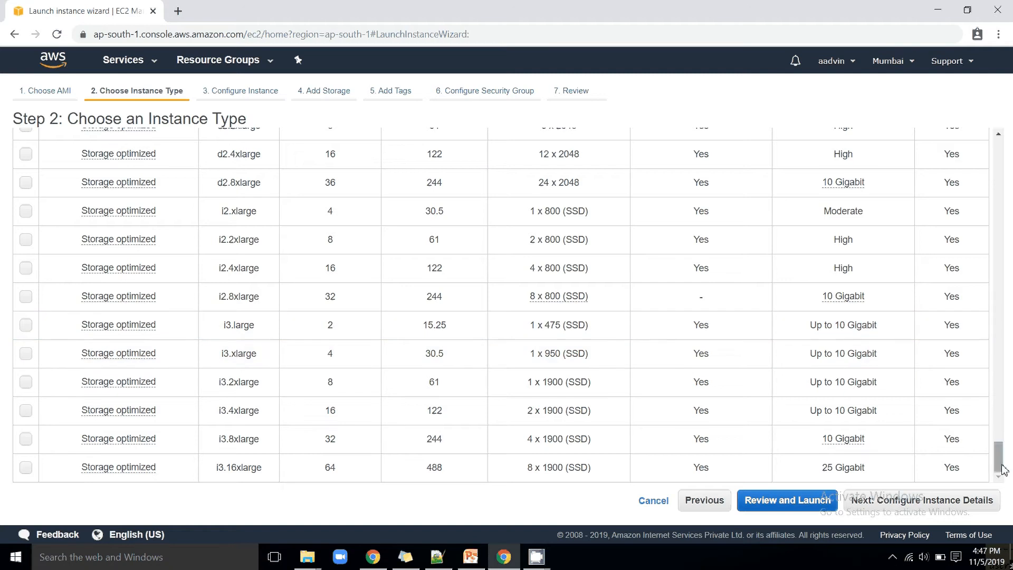
left_click_drag(1003, 469, 1011, 139)
mouse_move(238, 308)
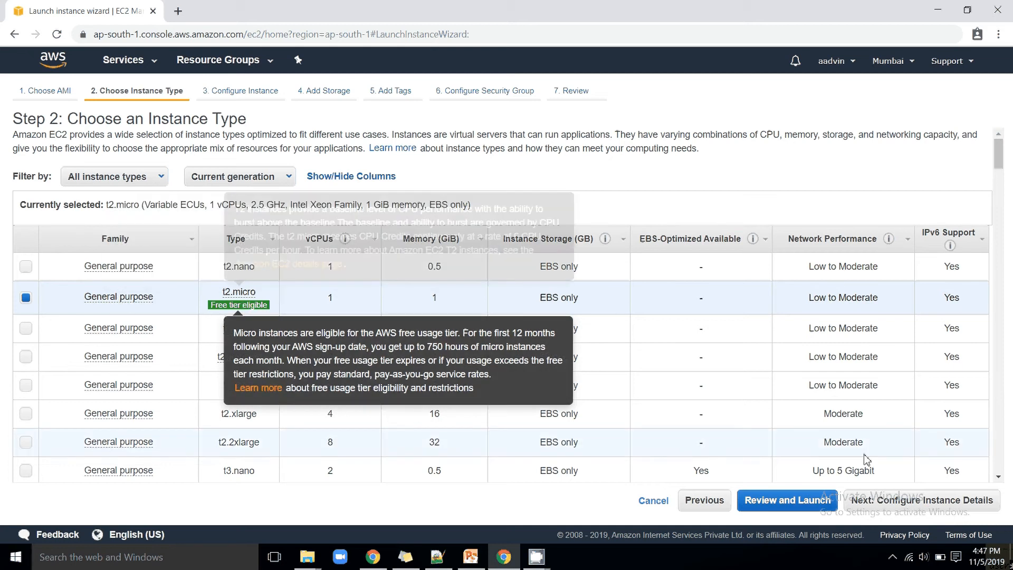
Proceed with the t2.micro type and configure one instance in the default VPC with no subnet preference
left_click(912, 509)
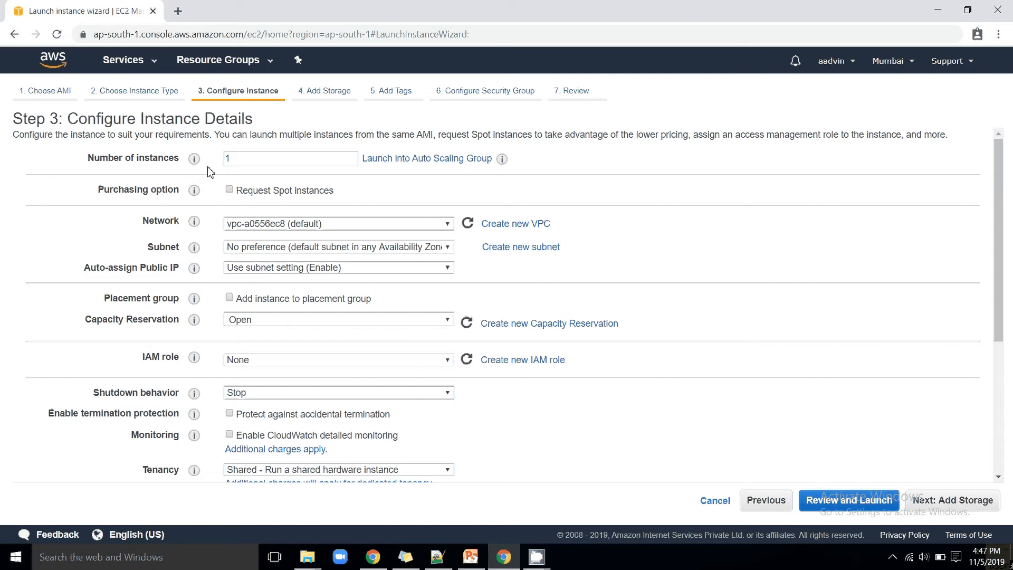
double_click(237, 160)
left_click(244, 164)
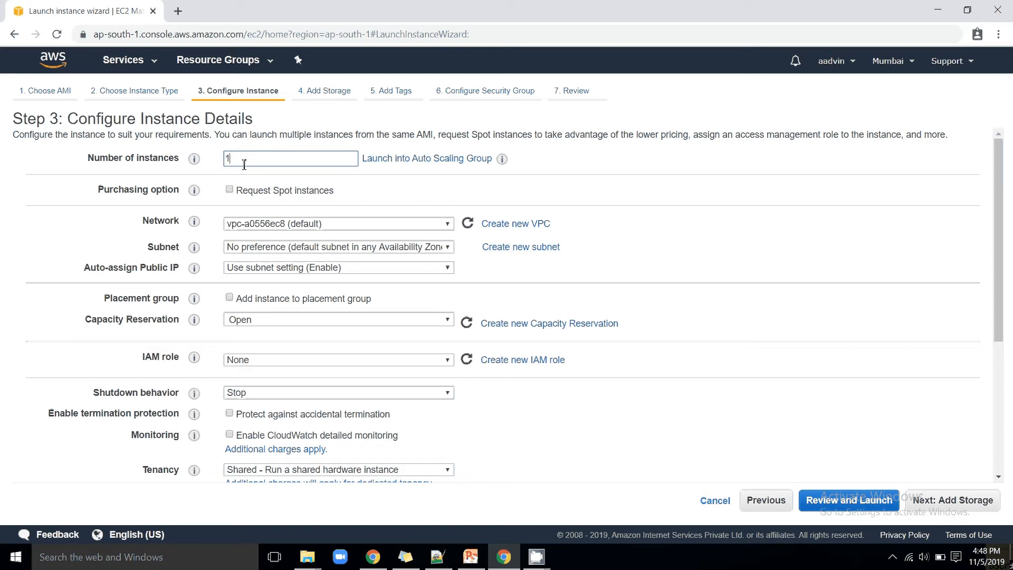
left_click(446, 232)
left_click(325, 240)
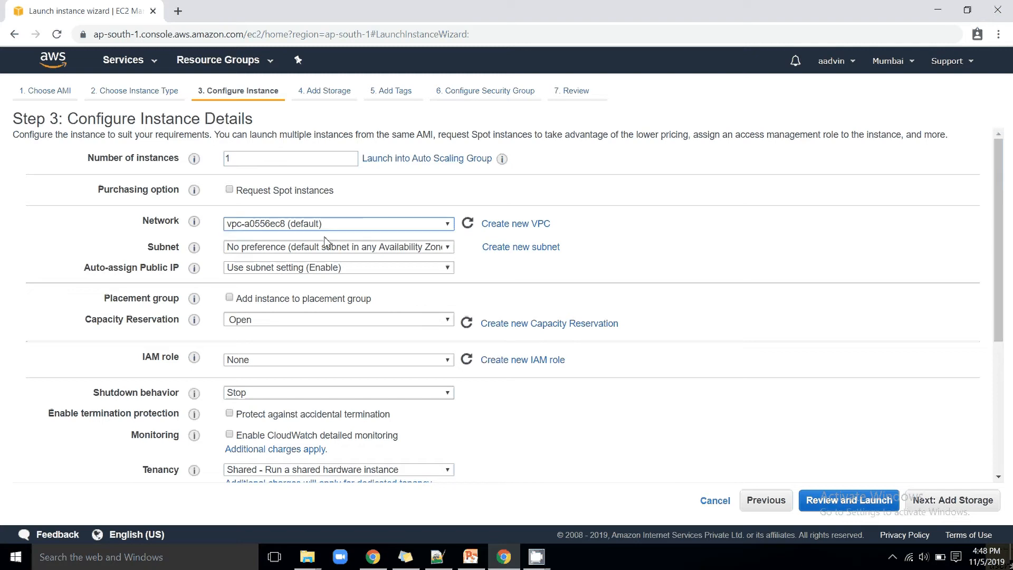
left_click(401, 248)
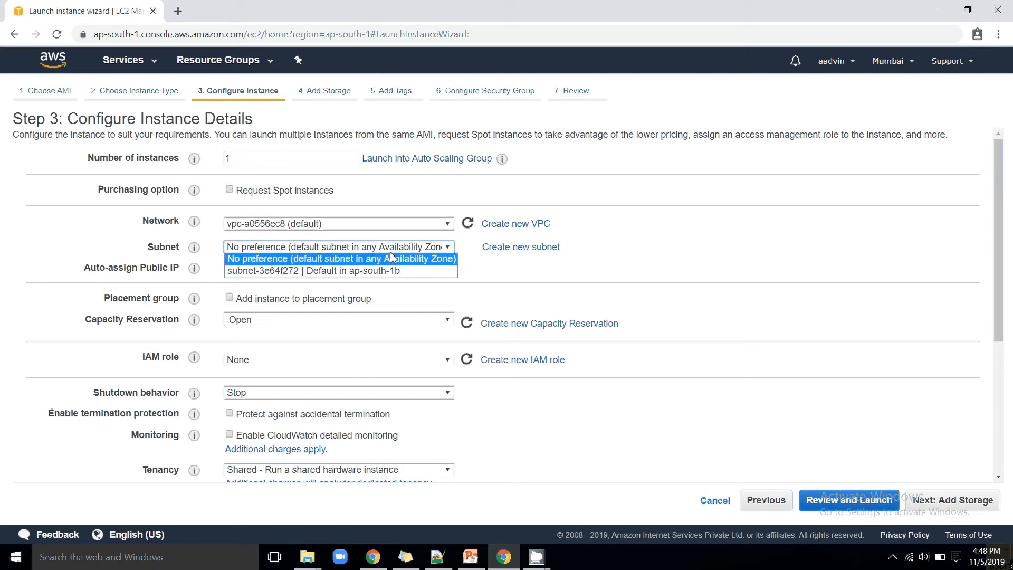
left_click(337, 260)
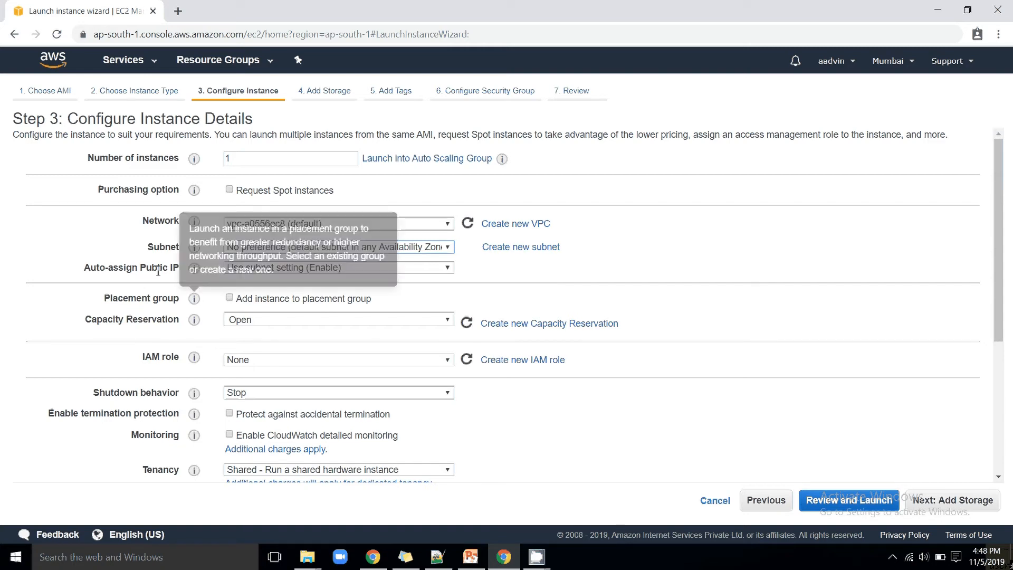
Set Auto-assign Public IP to use the subnet setting (Enable), leave the other instance details at their defaults, and proceed to storage
mouse_move(192, 269)
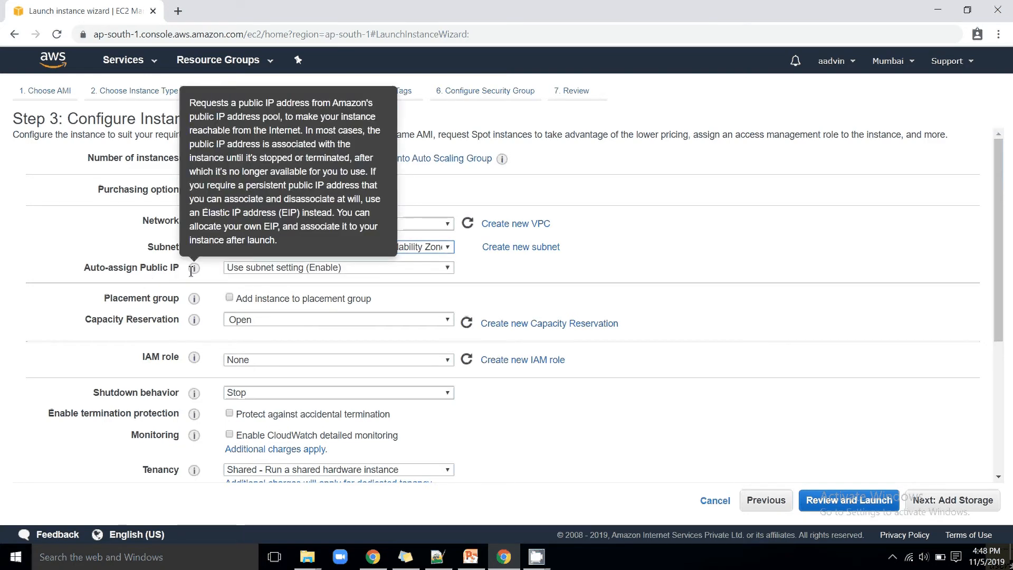
left_click(444, 269)
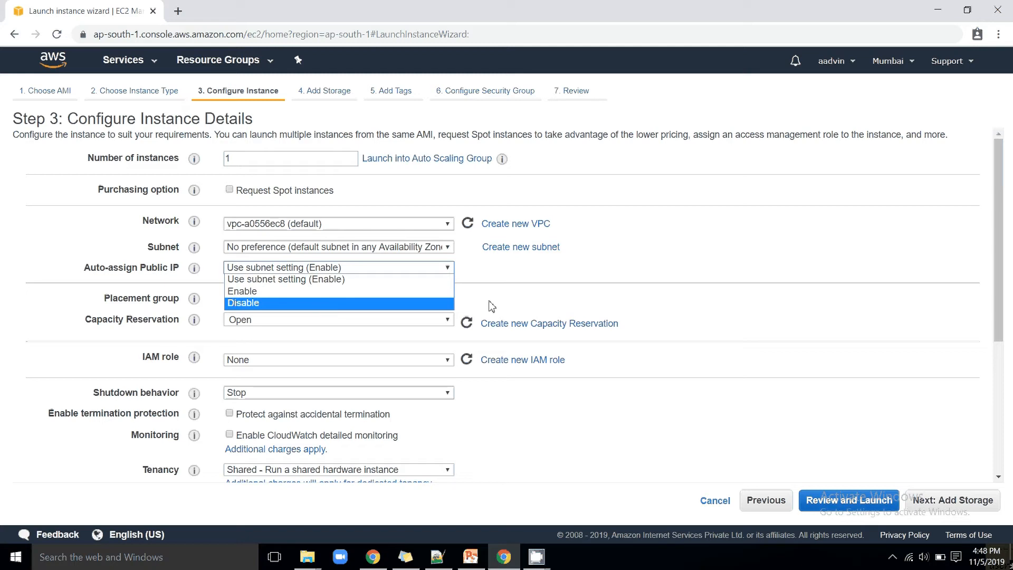
left_click(321, 281)
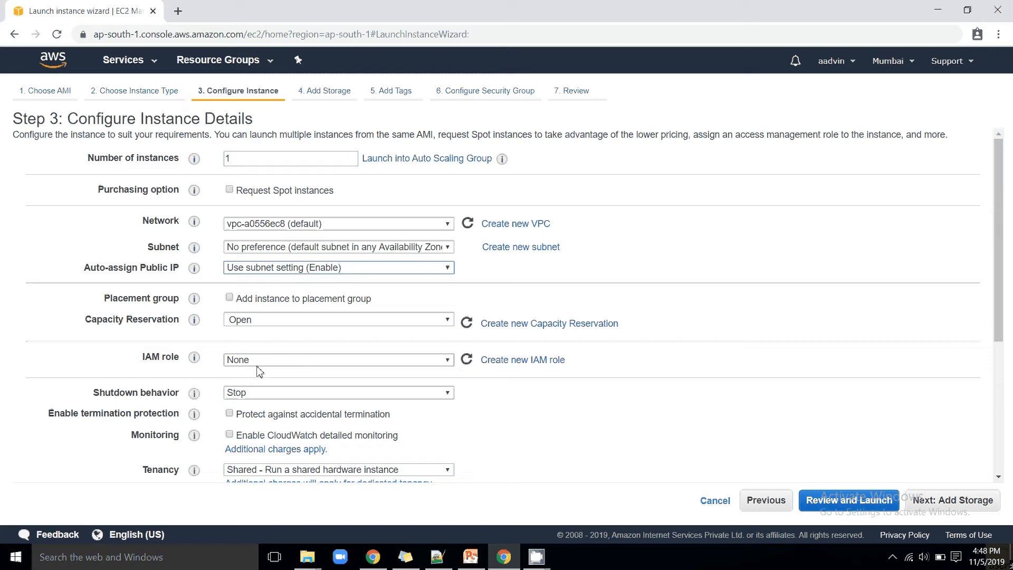
left_click(195, 357)
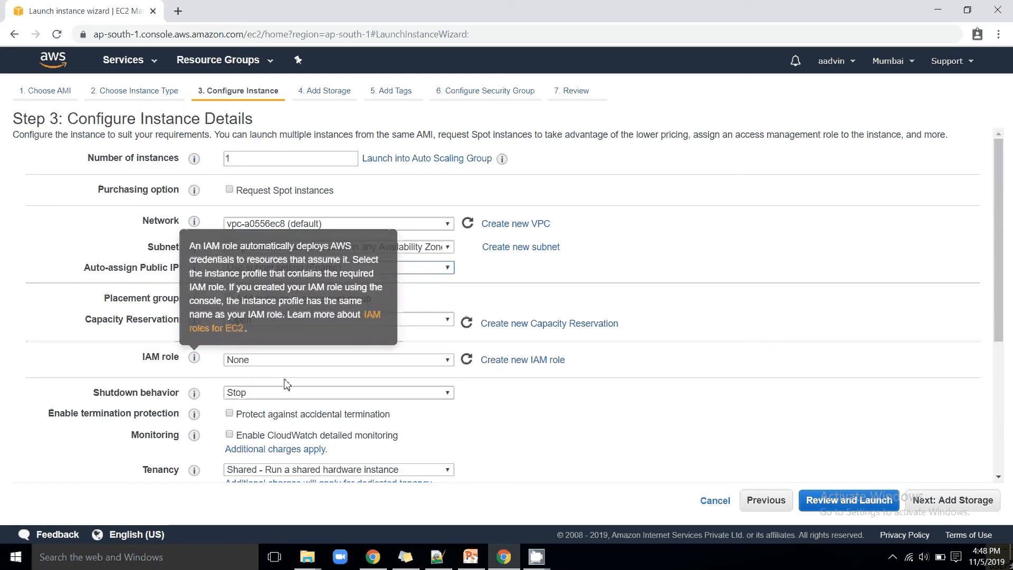
scroll(317, 380, "down", 3)
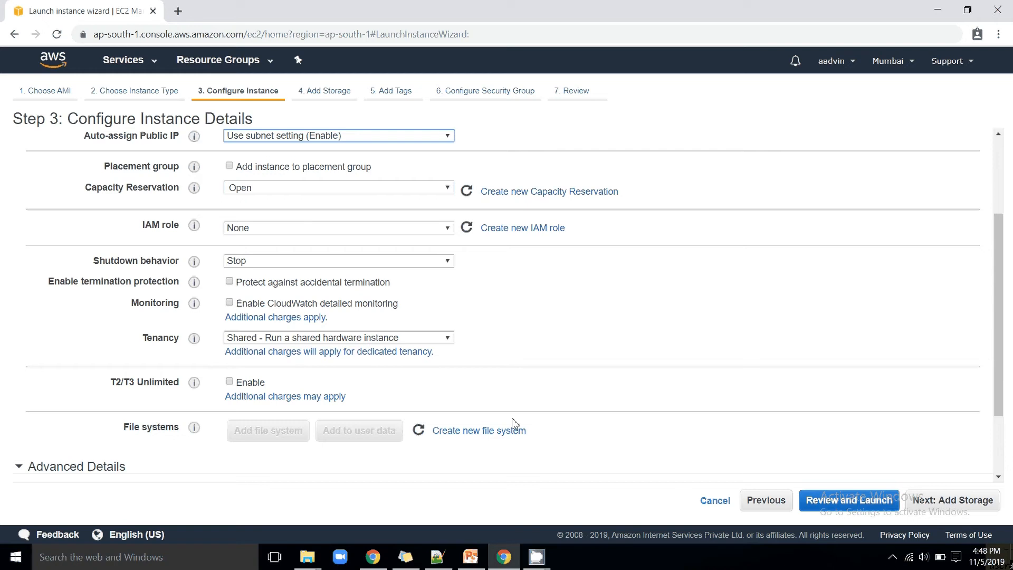
scroll(570, 319, "up", 1)
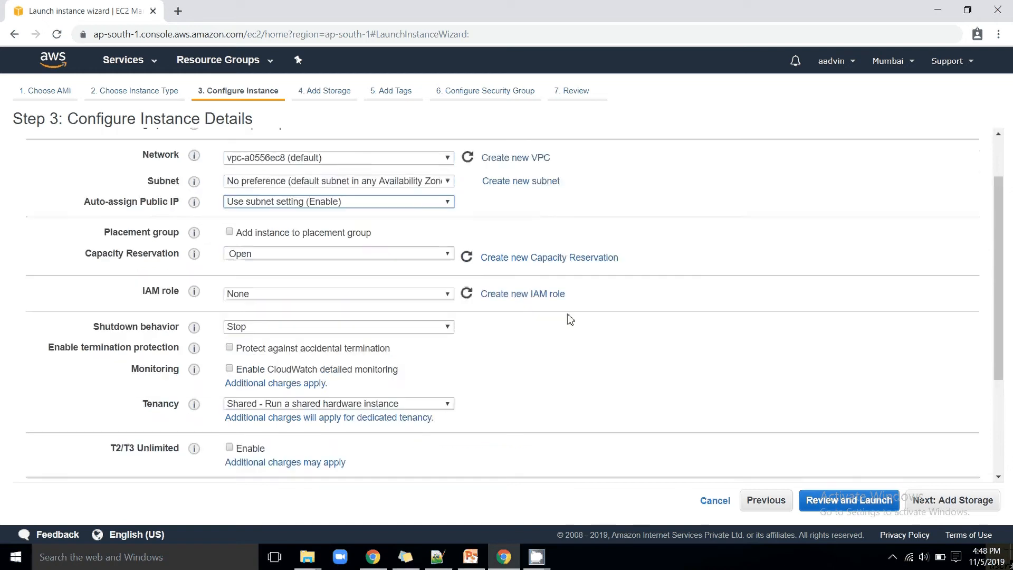
left_click(948, 501)
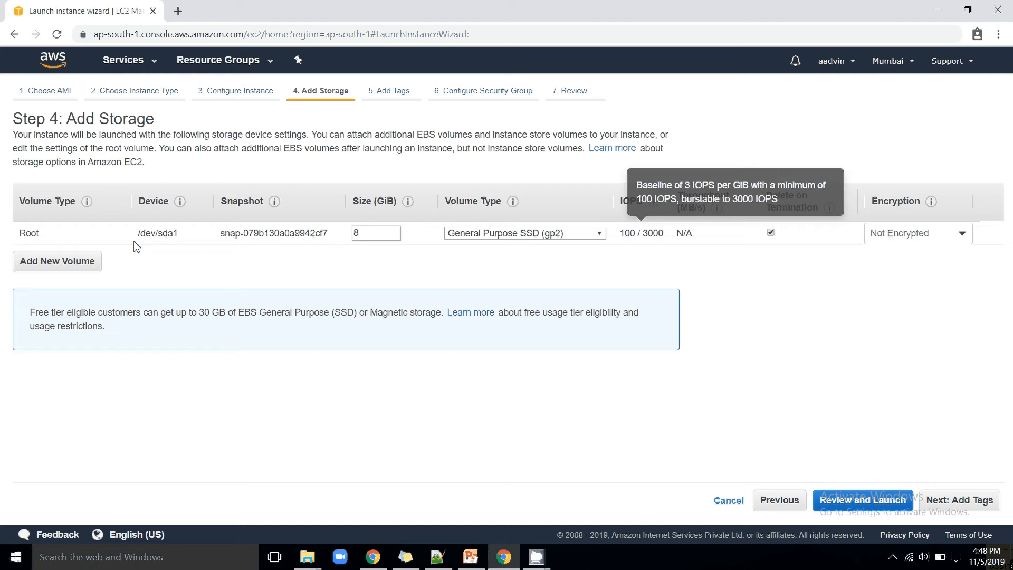
Add an extra EBS volume to inspect its volume type options, and remove that volume again
left_click(67, 268)
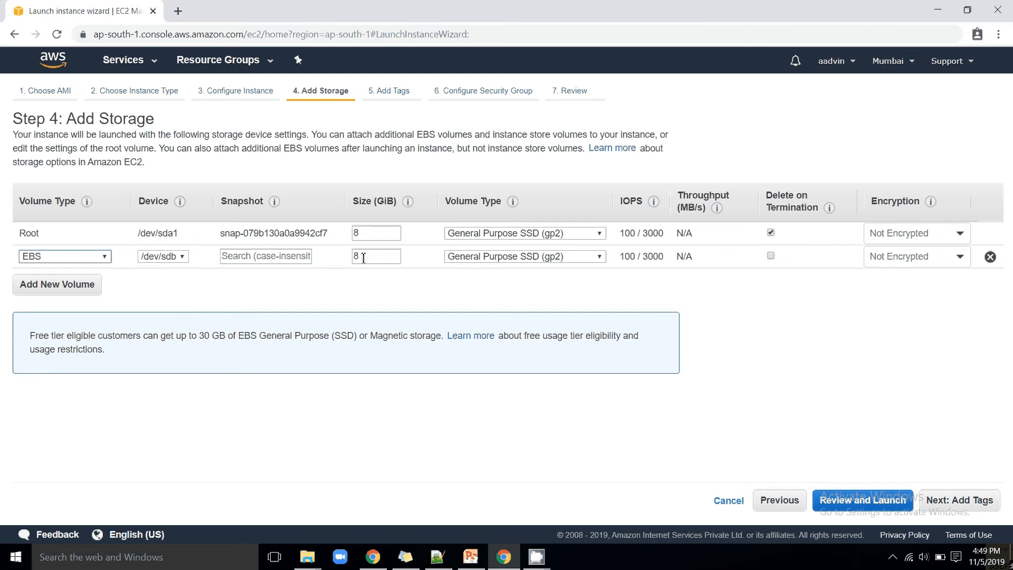
left_click(600, 257)
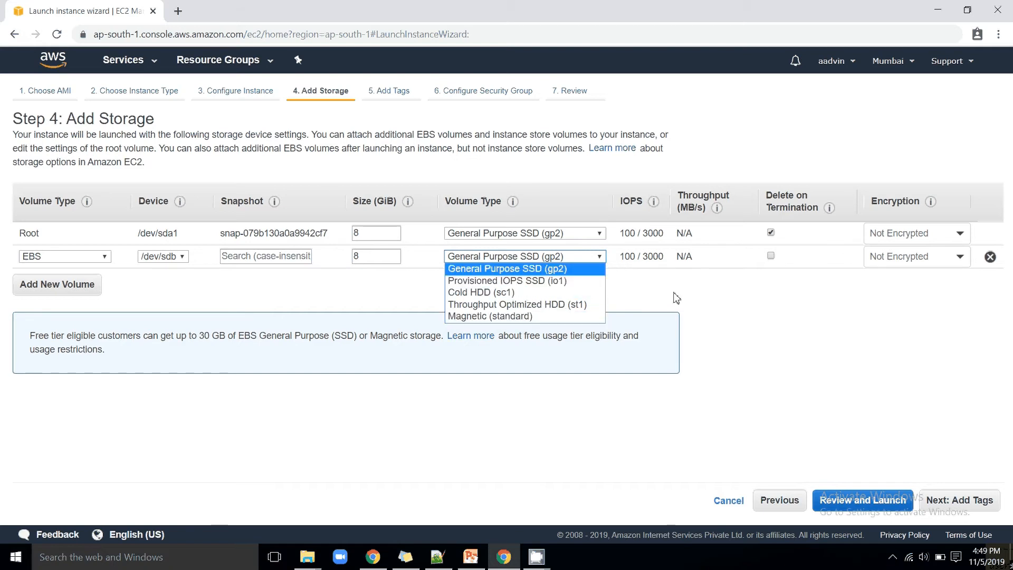
left_click(989, 258)
left_click(990, 257)
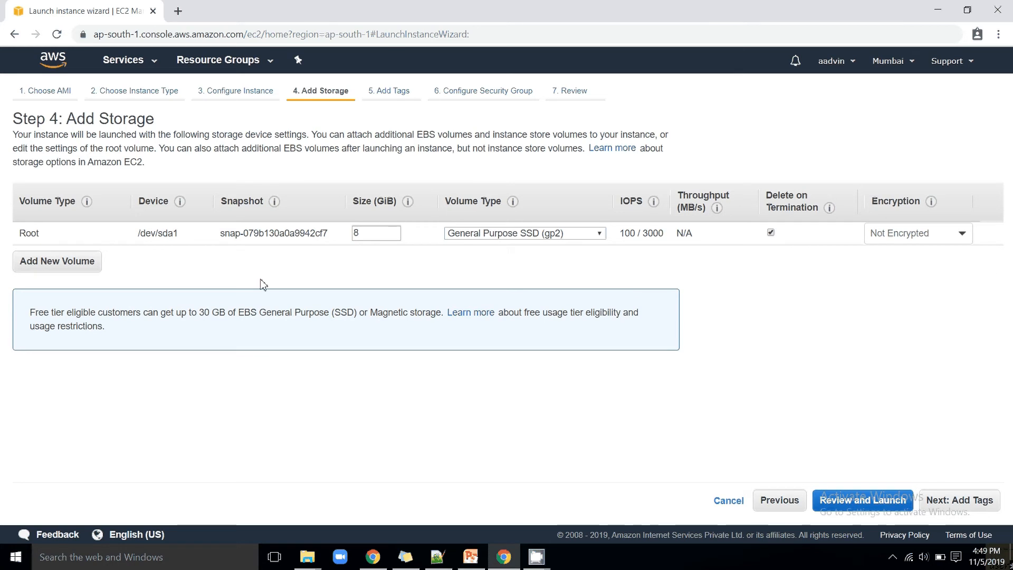
Add a tag with key Name and value demo-ec2-instance for instances and volumes, and proceed to the security group
left_click(935, 500)
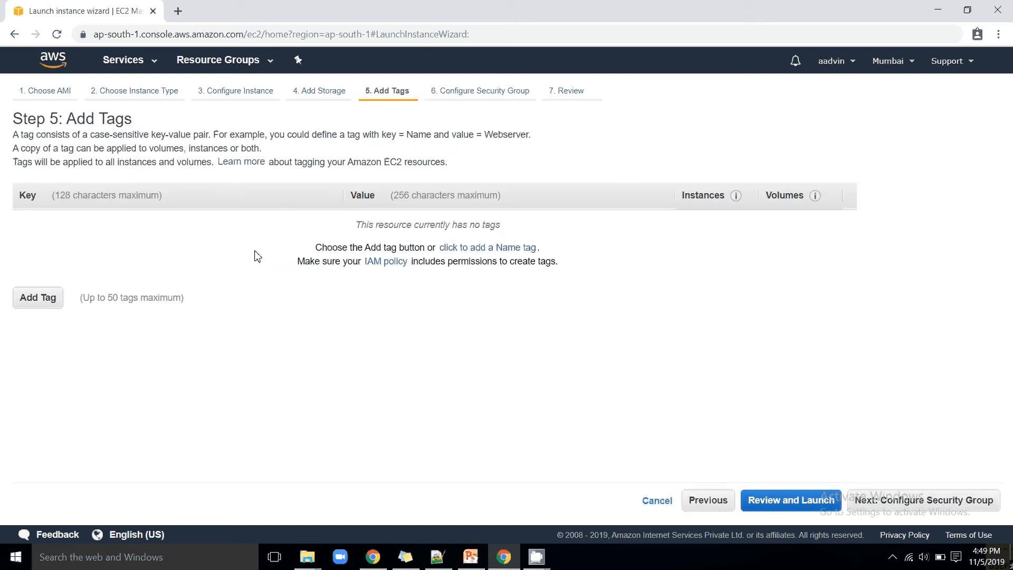
left_click(29, 311)
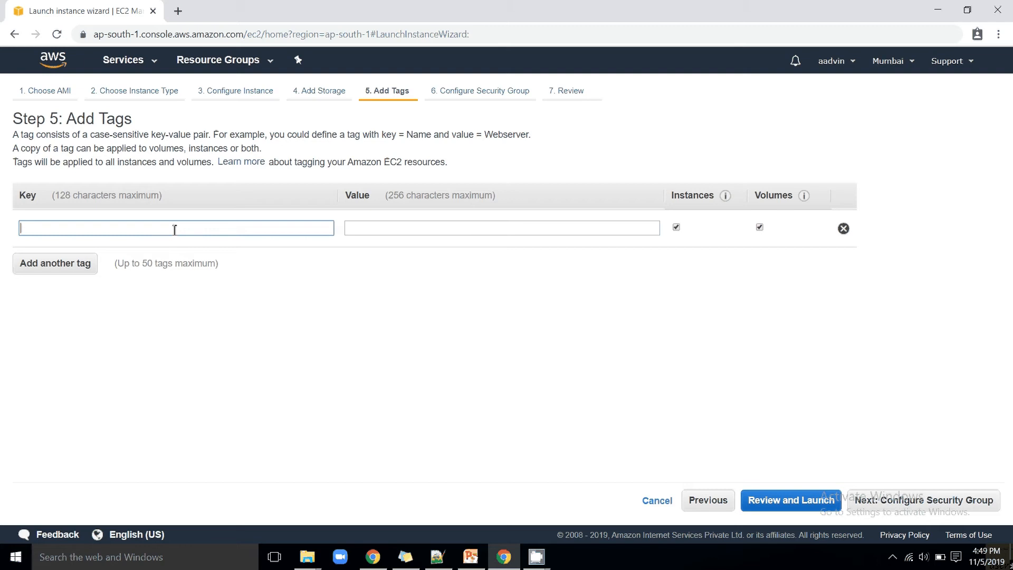
type("Name")
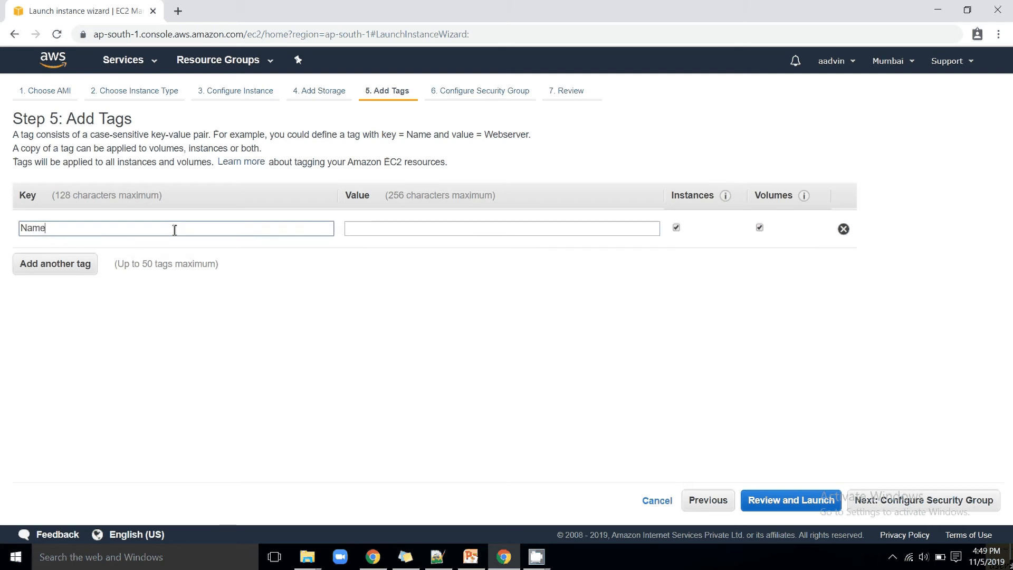
left_click(406, 230)
type("de")
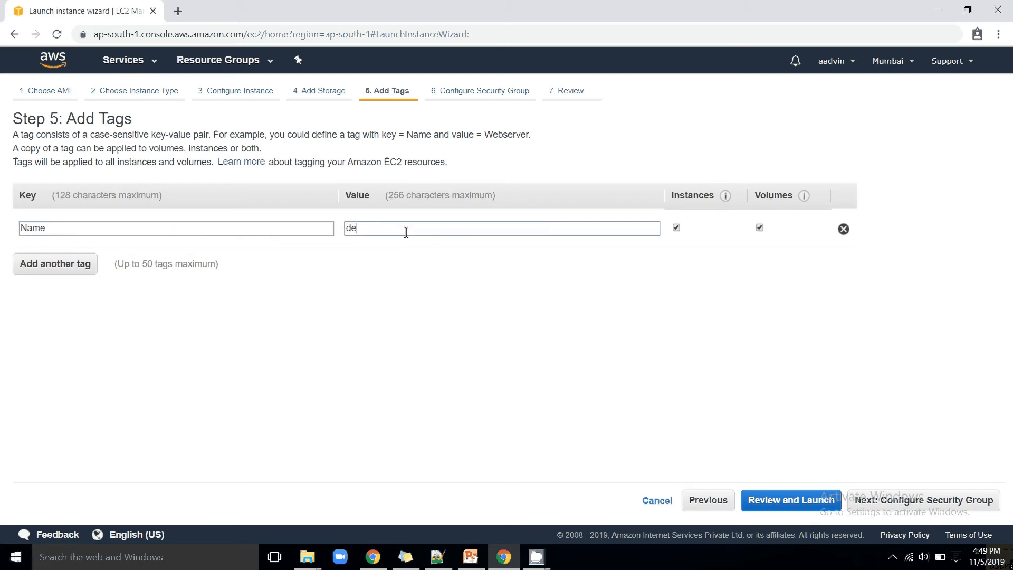
type("mo-ec2-in")
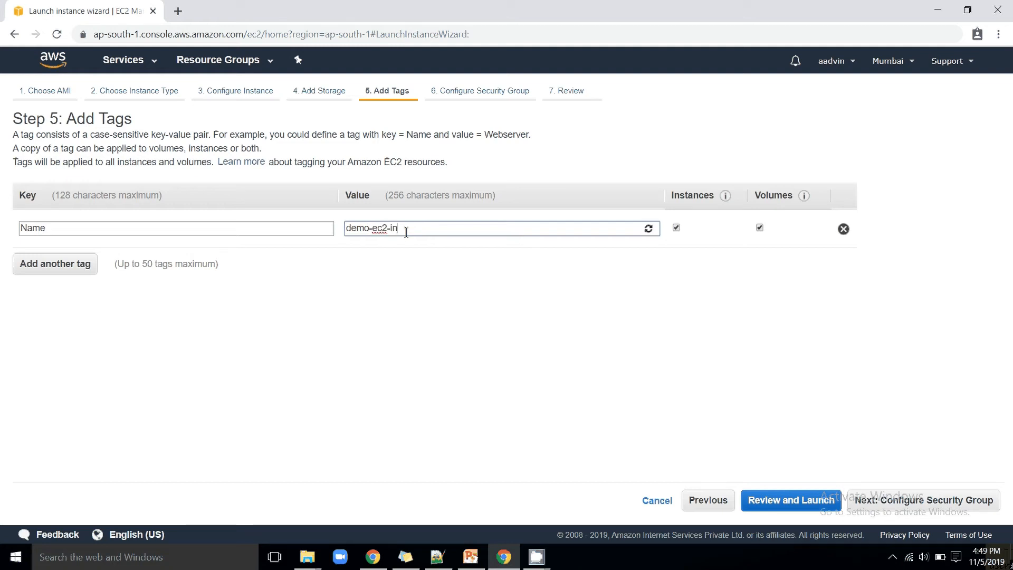
type("stance")
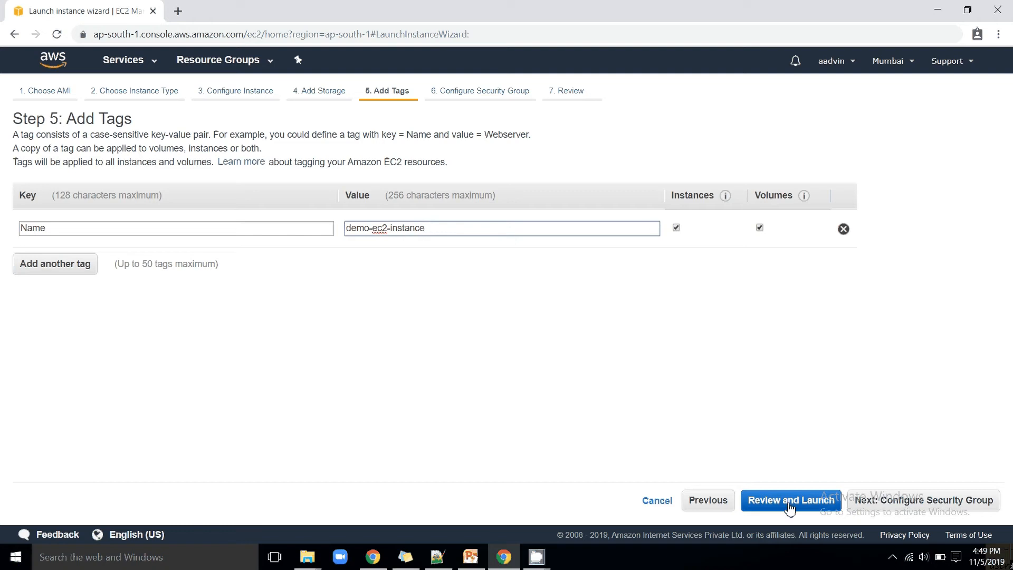
left_click(918, 503)
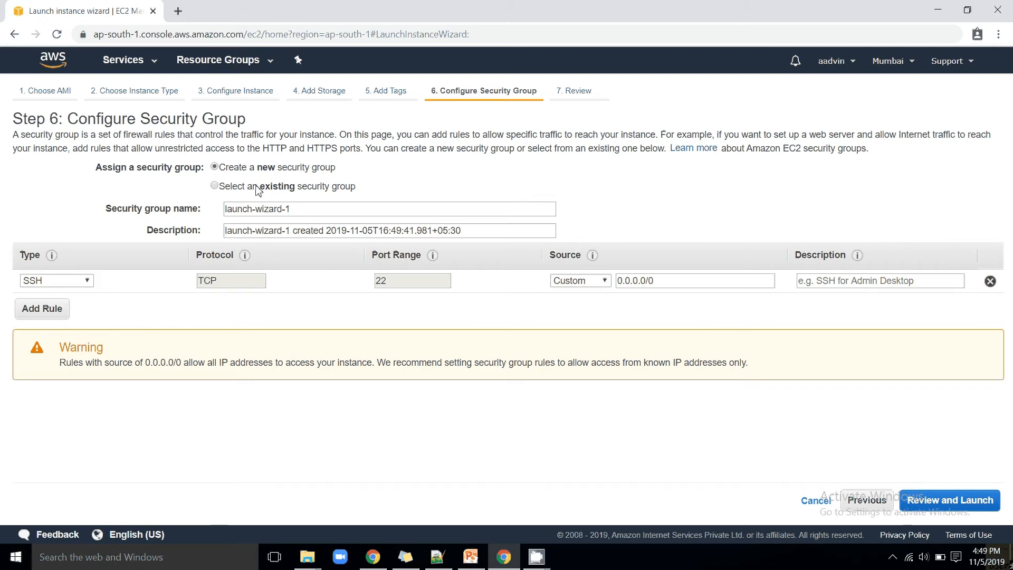
Check the existing security groups, return to creating a new one, and name it demo-sg
left_click(272, 189)
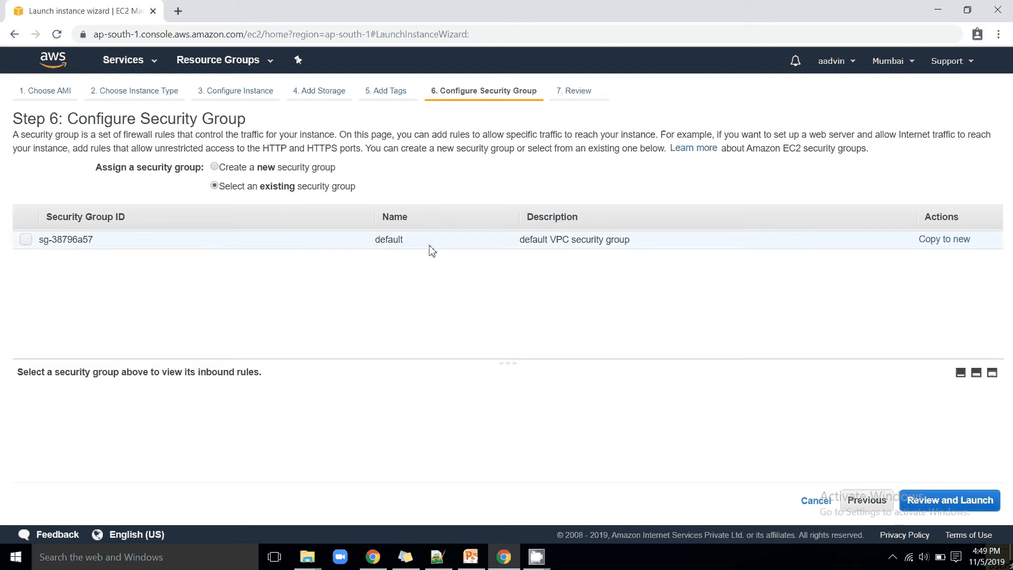
left_click(217, 168)
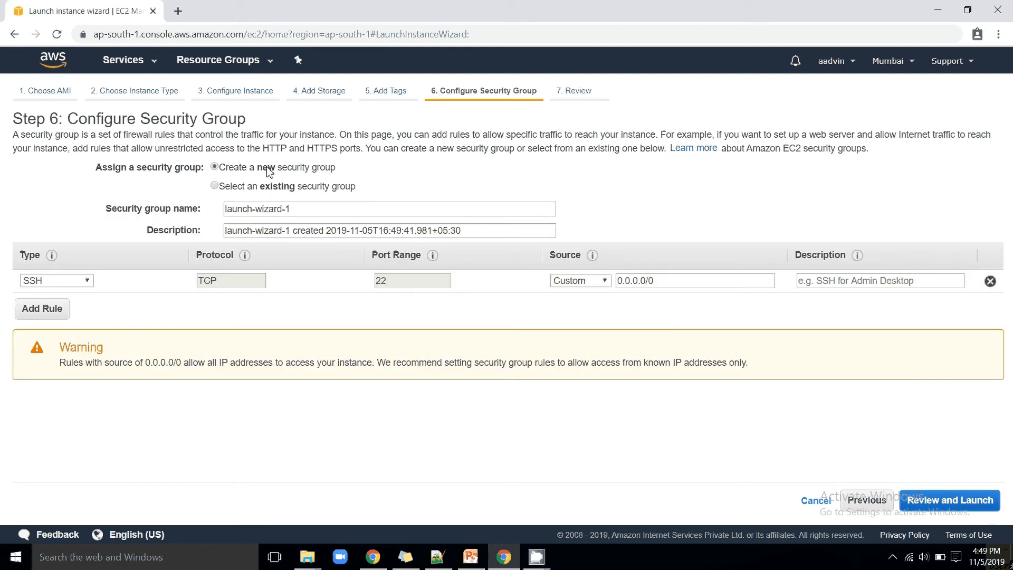
left_click_drag(294, 210, 41, 220)
type("d")
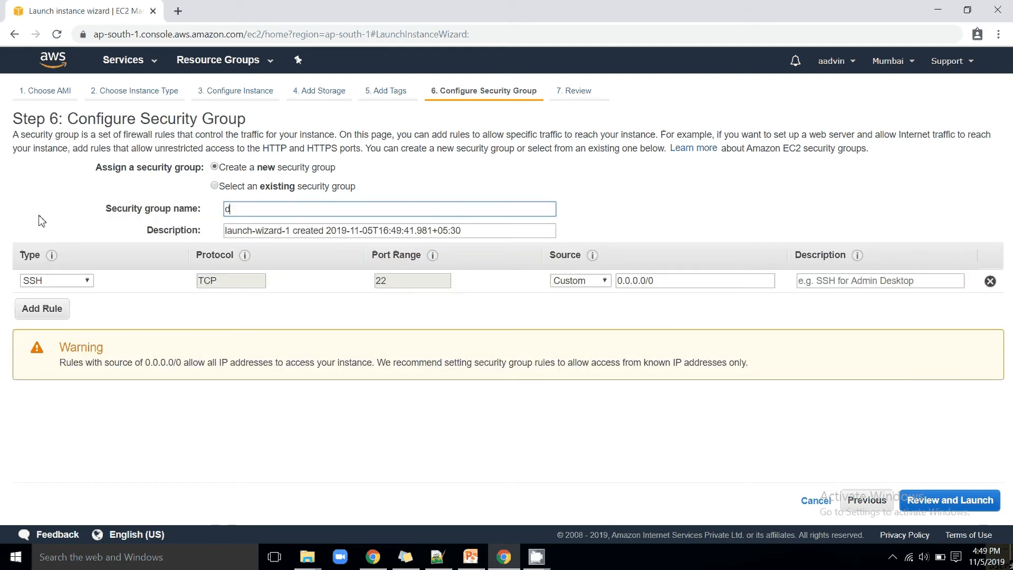
type("emo-sg")
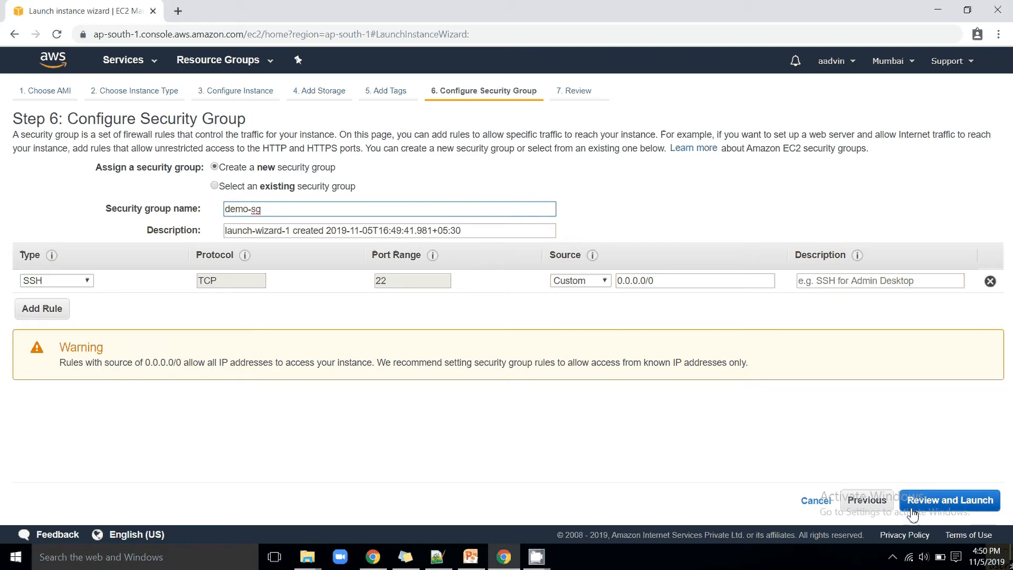
Review the instance launch summary with the default SSH rule, and proceed to the key pair selection
left_click(927, 501)
scroll(739, 422, "down", 3)
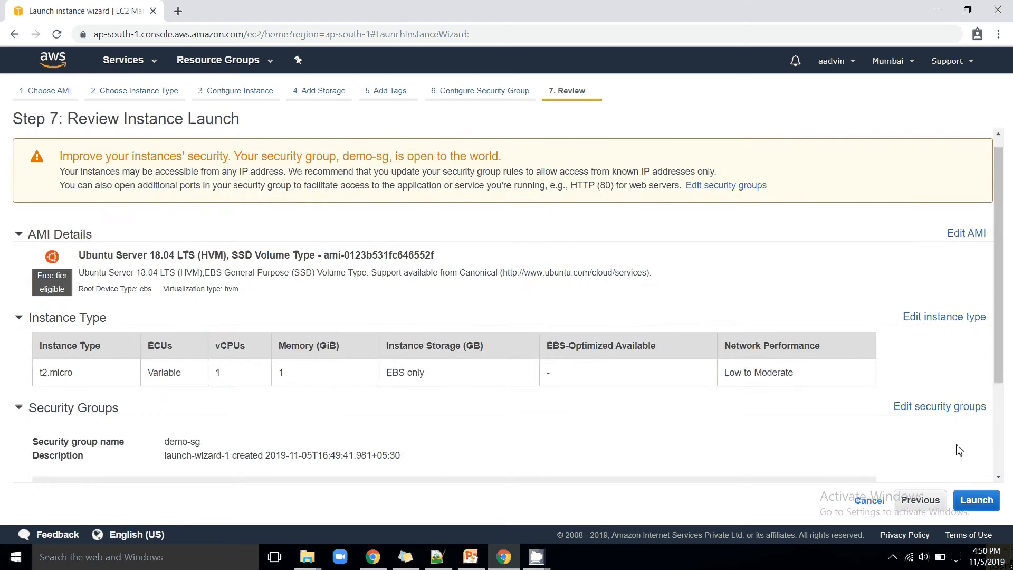
scroll(646, 384, "up", 2)
scroll(647, 385, "up", 1)
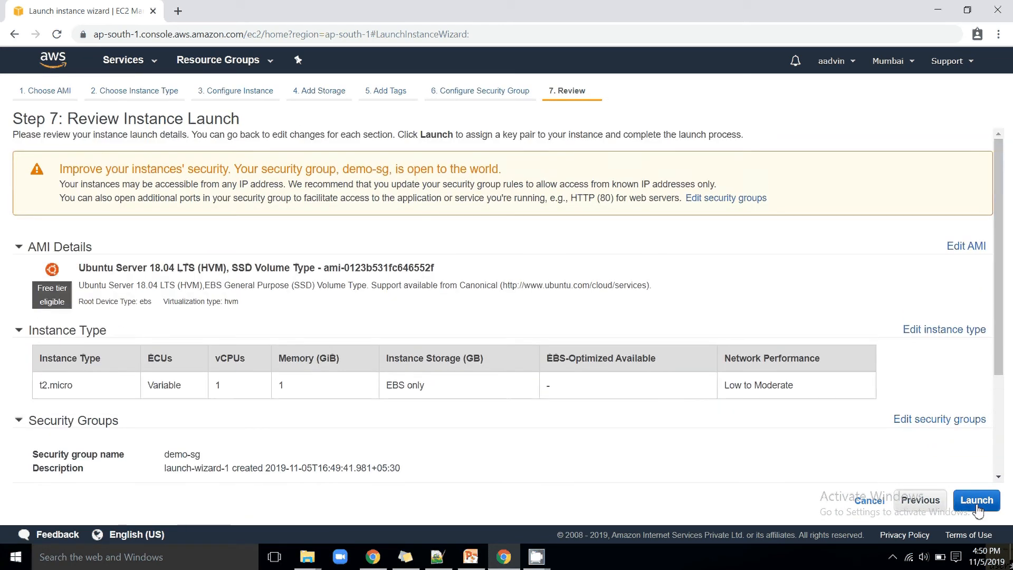
left_click(978, 506)
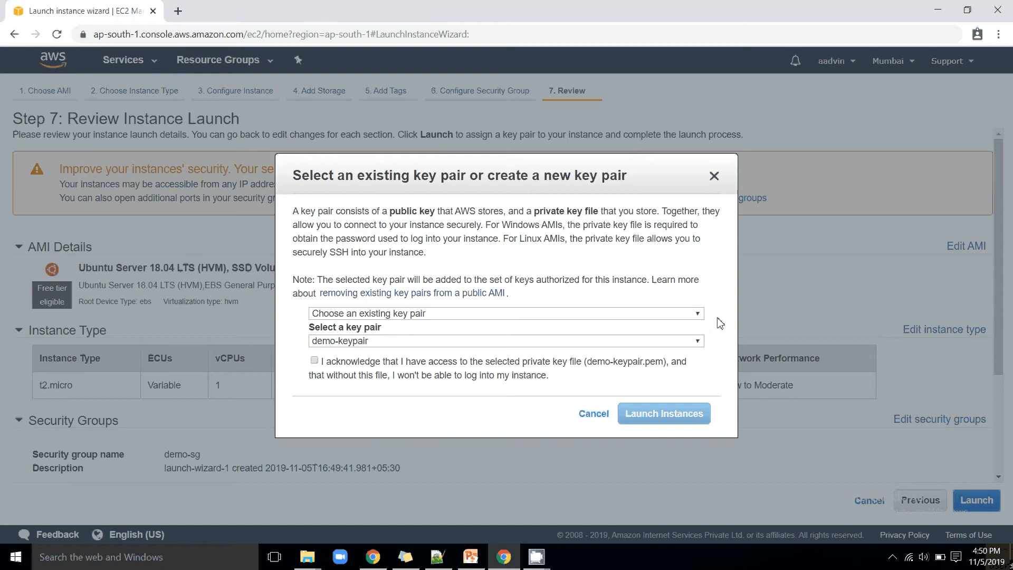
Check the option for creating a new key pair, and switch back to choosing an existing key pair
left_click(698, 314)
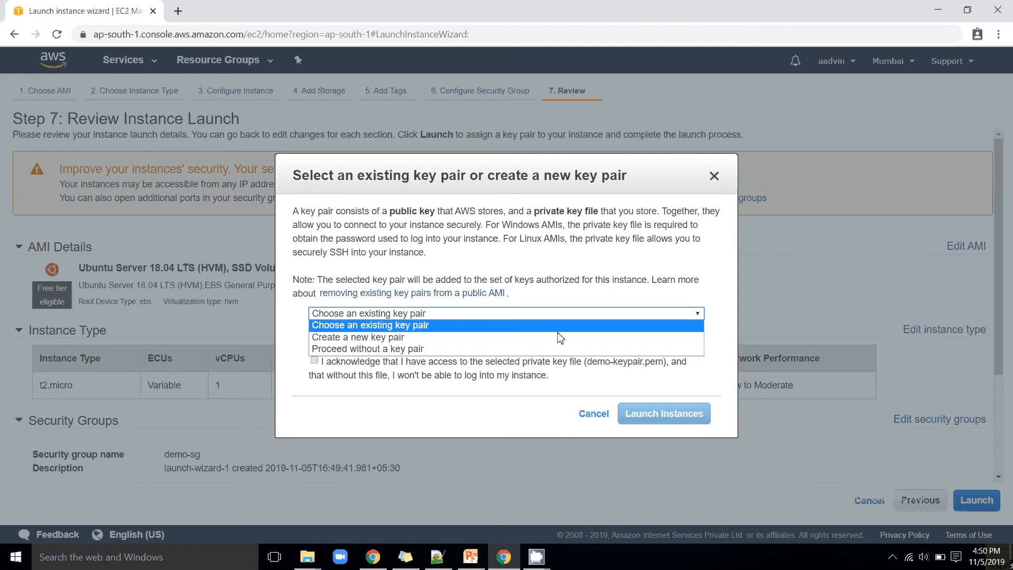
left_click(379, 337)
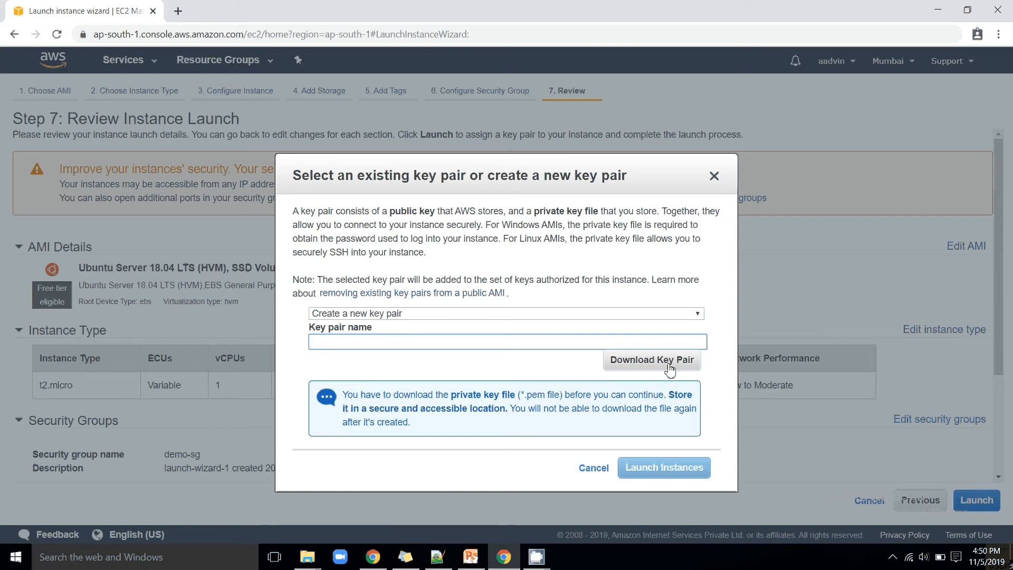
left_click(686, 315)
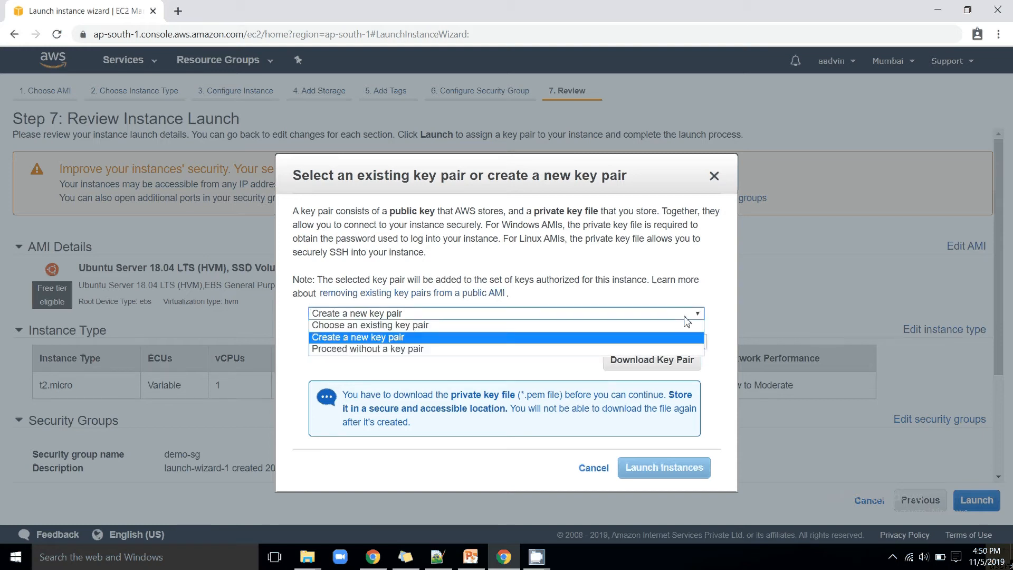
left_click(405, 326)
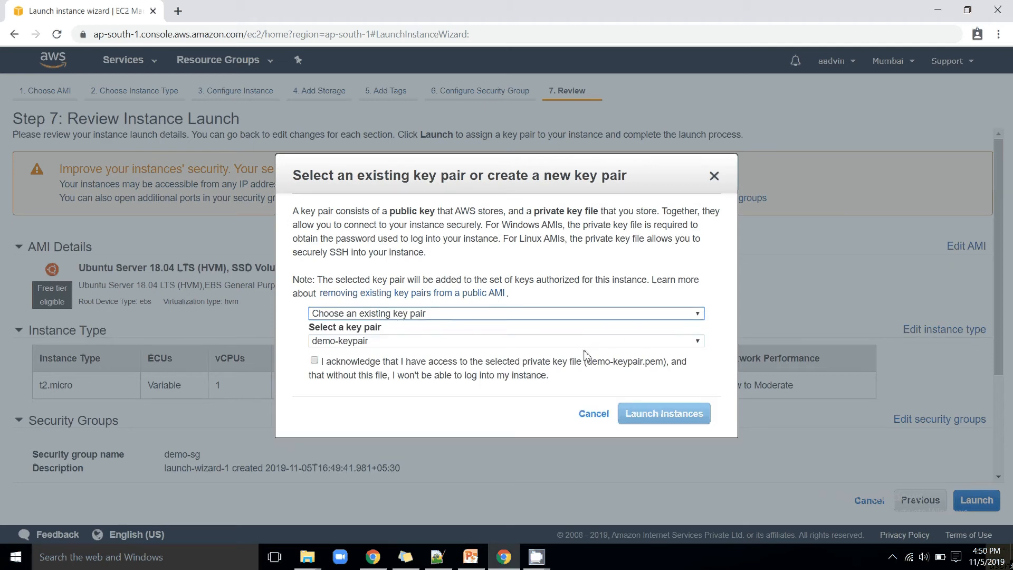
Launch the instance with the existing demo-keypair, acknowledging access to its private key file, and open the instances list
left_click(322, 363)
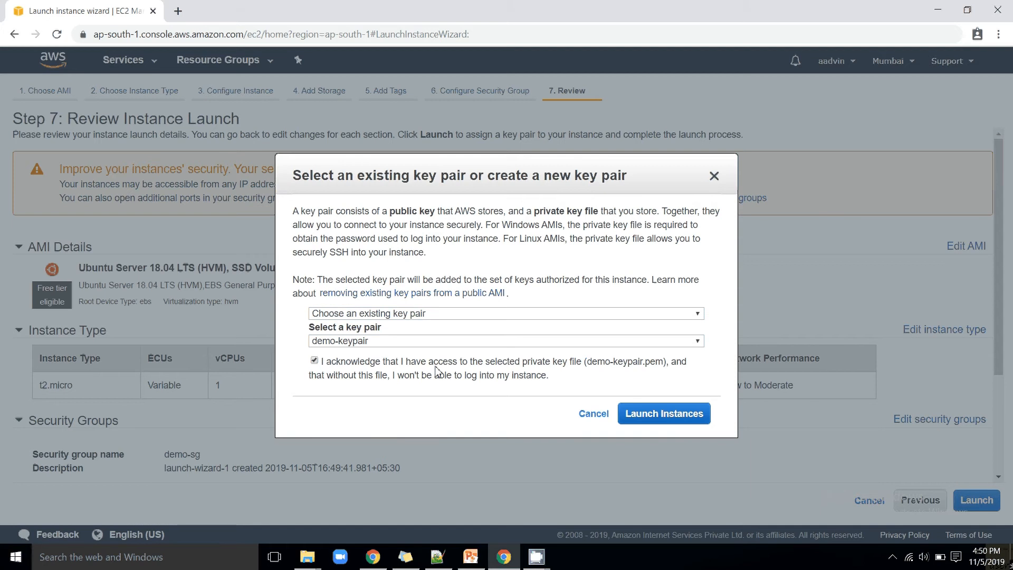
left_click(672, 420)
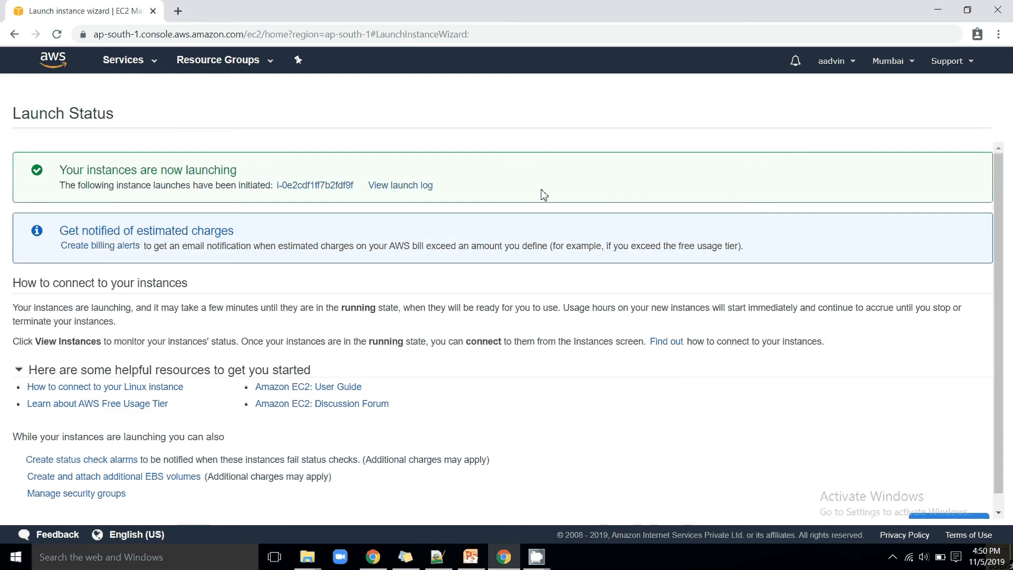
scroll(976, 491, "down", 1)
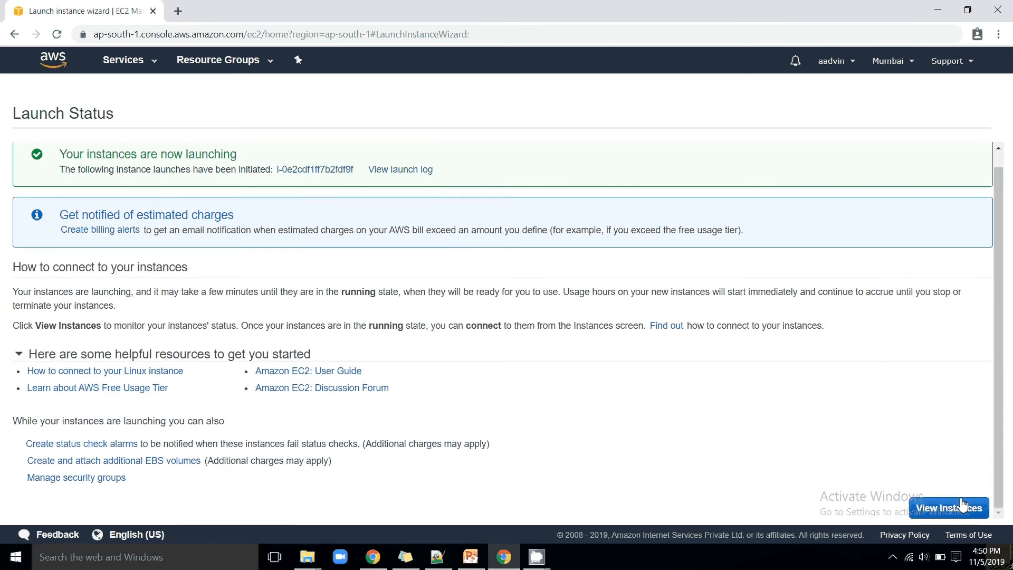
left_click(945, 509)
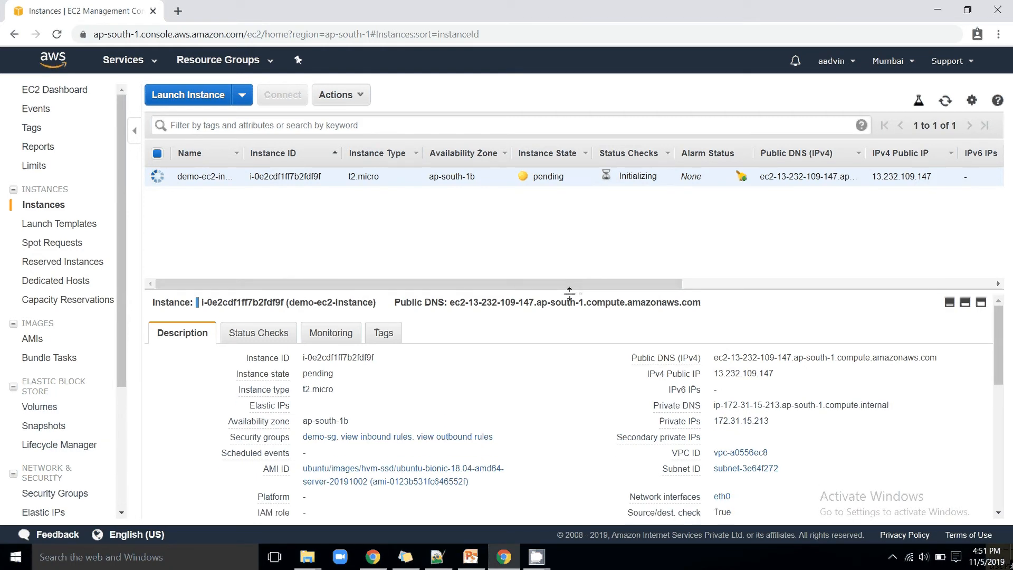
Examine the description of demo-ec2-instance, including its public DNS, private DNS and private IP
left_click_drag(567, 292, 566, 219)
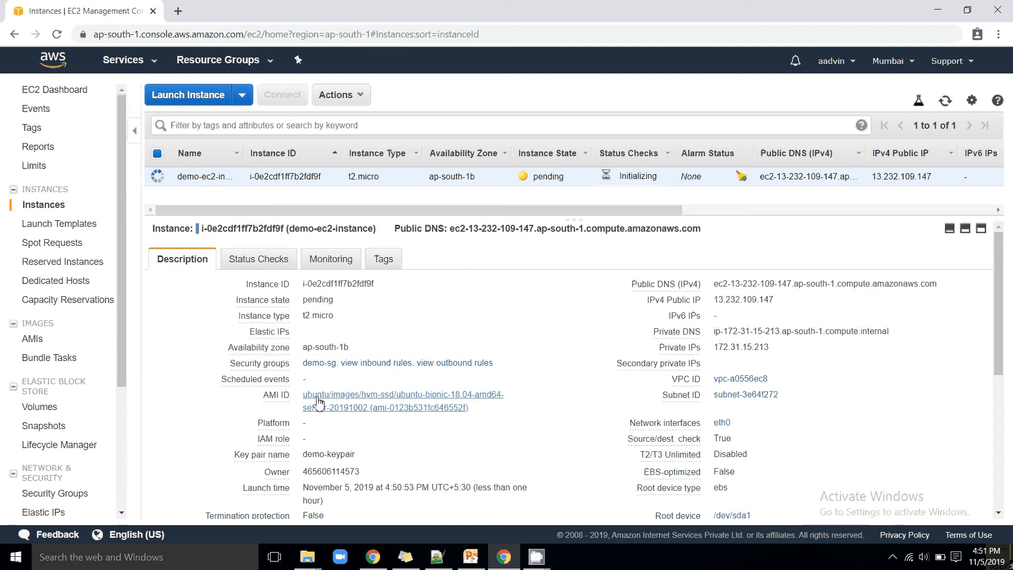
scroll(319, 403, "down", 3)
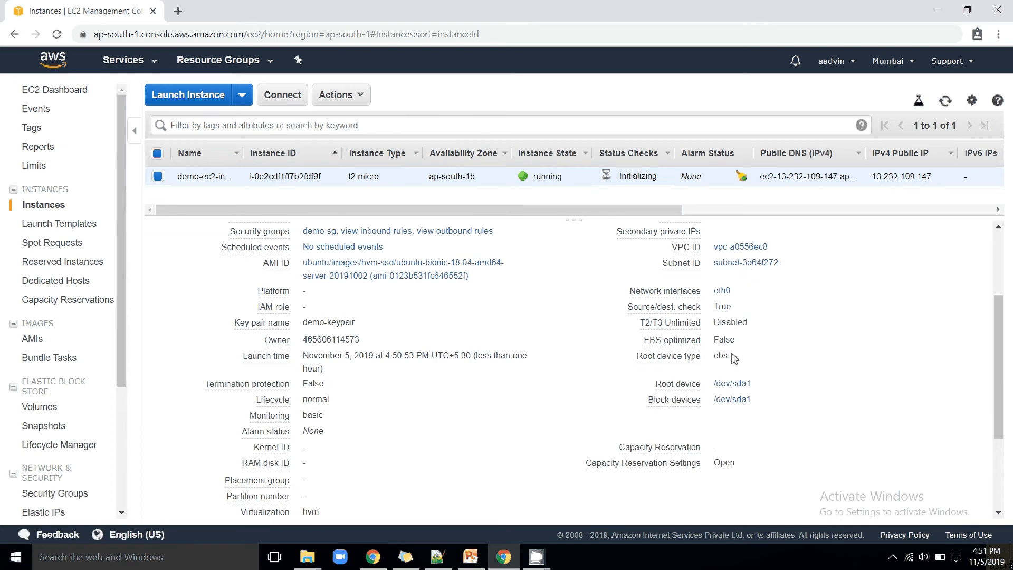
scroll(720, 385, "up", 3)
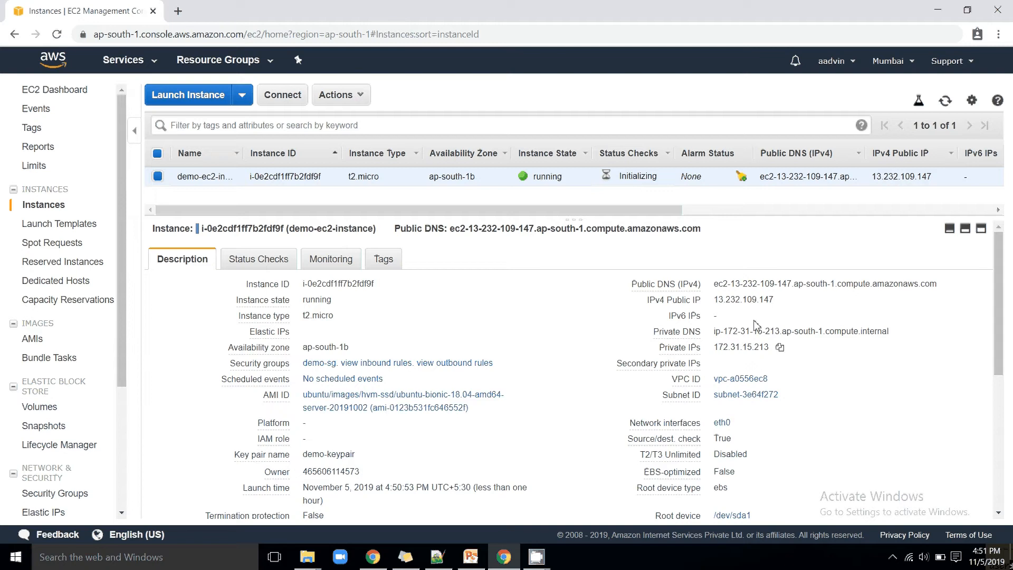
left_click_drag(773, 299, 822, 280)
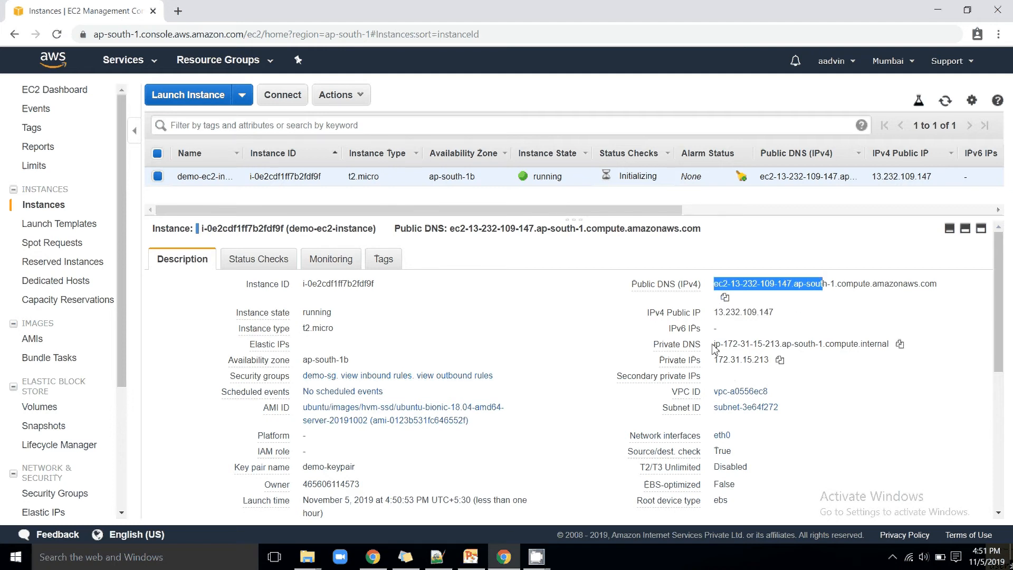
left_click_drag(713, 359, 850, 334)
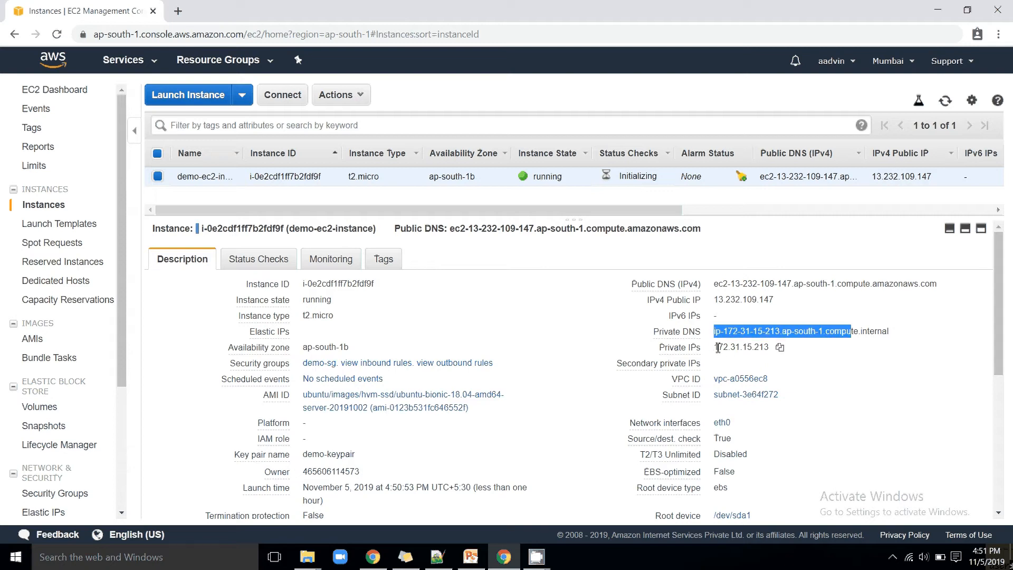
left_click_drag(714, 346, 769, 347)
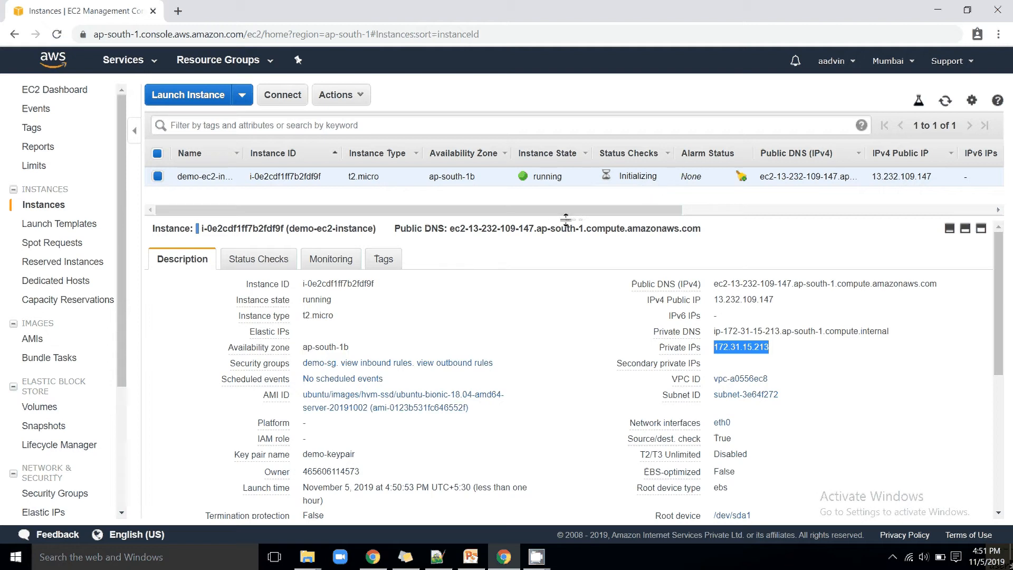
left_click_drag(576, 217, 576, 268)
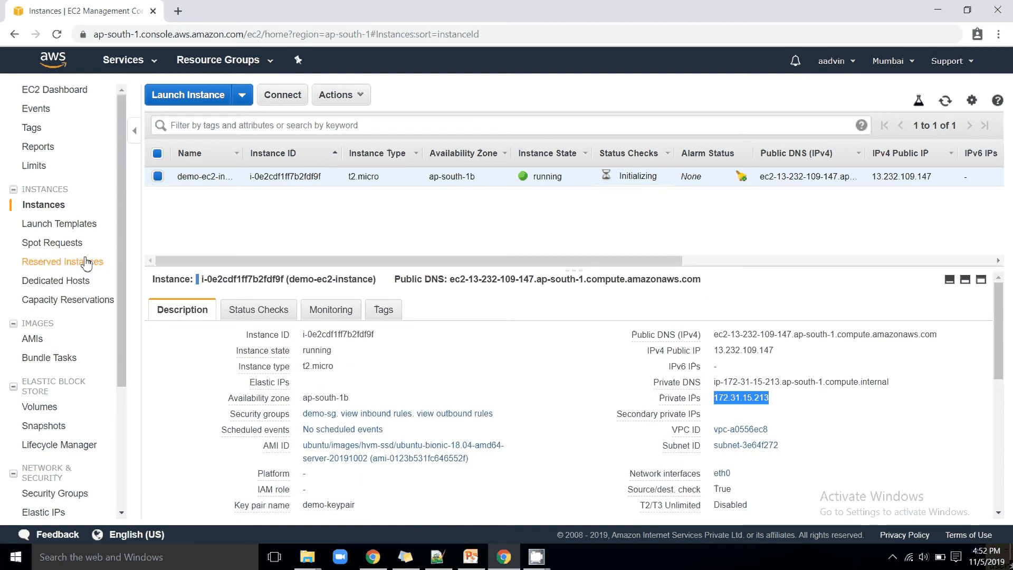
Look over the owned AMIs and the actions available for them, and open the EBS volumes list
left_click_drag(125, 256, 118, 315)
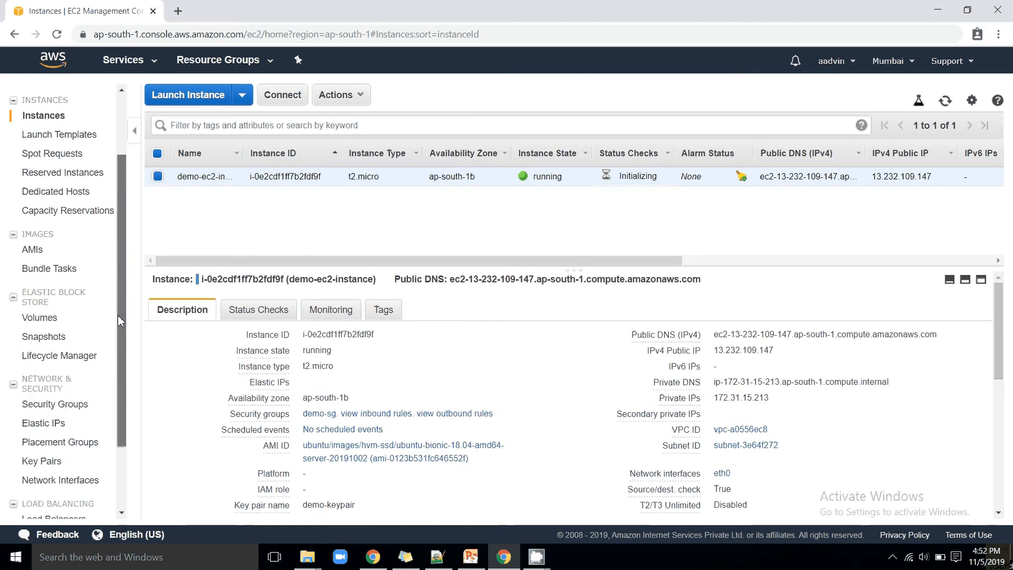
left_click(41, 252)
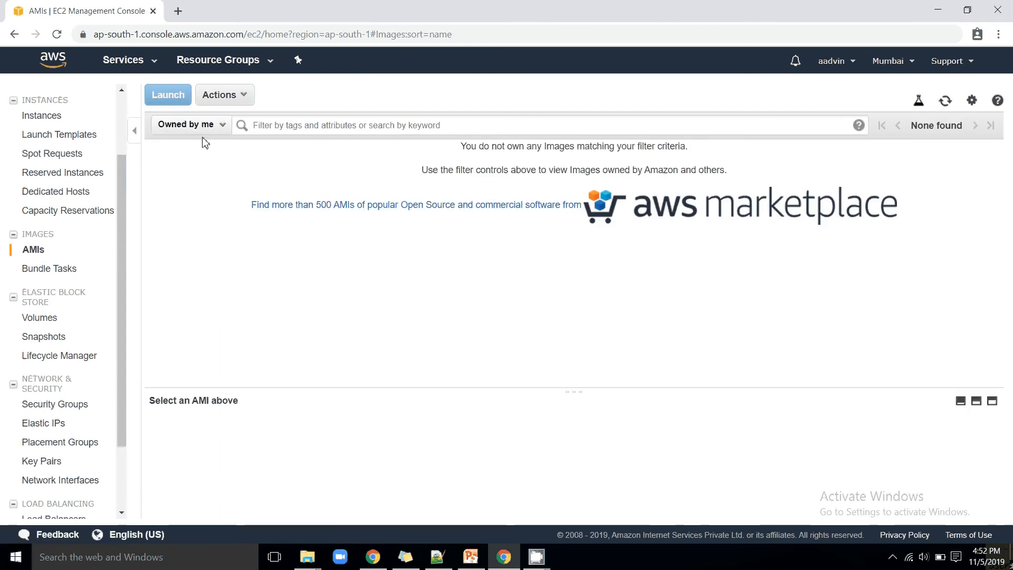
left_click(243, 102)
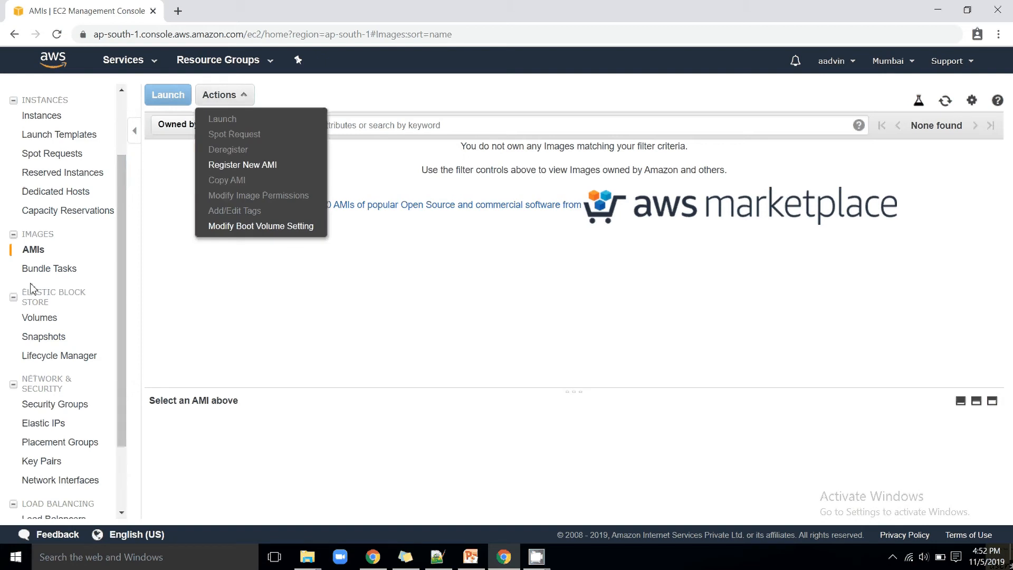
scroll(53, 289, "down", 3)
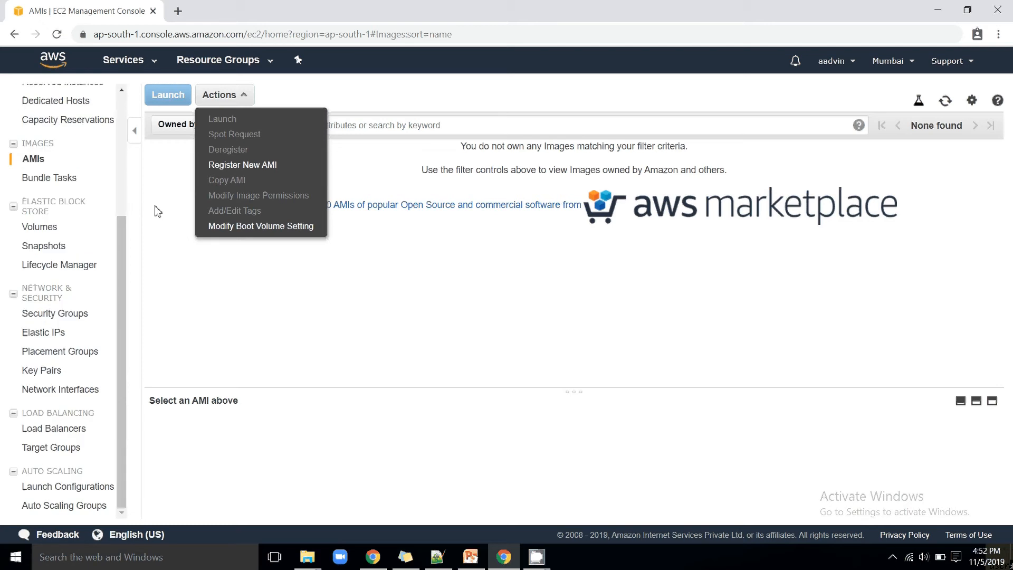
left_click(172, 160)
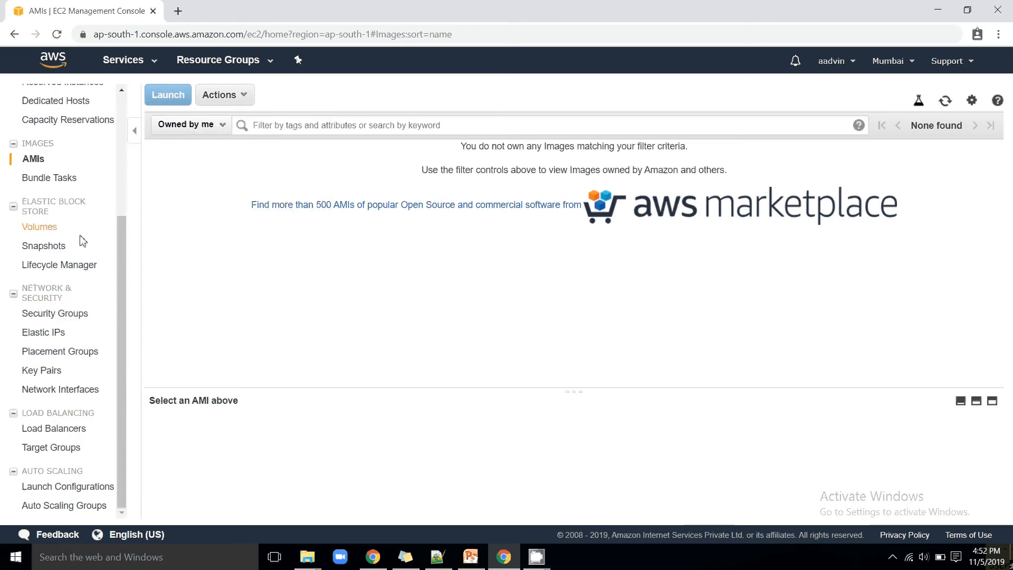
left_click(47, 230)
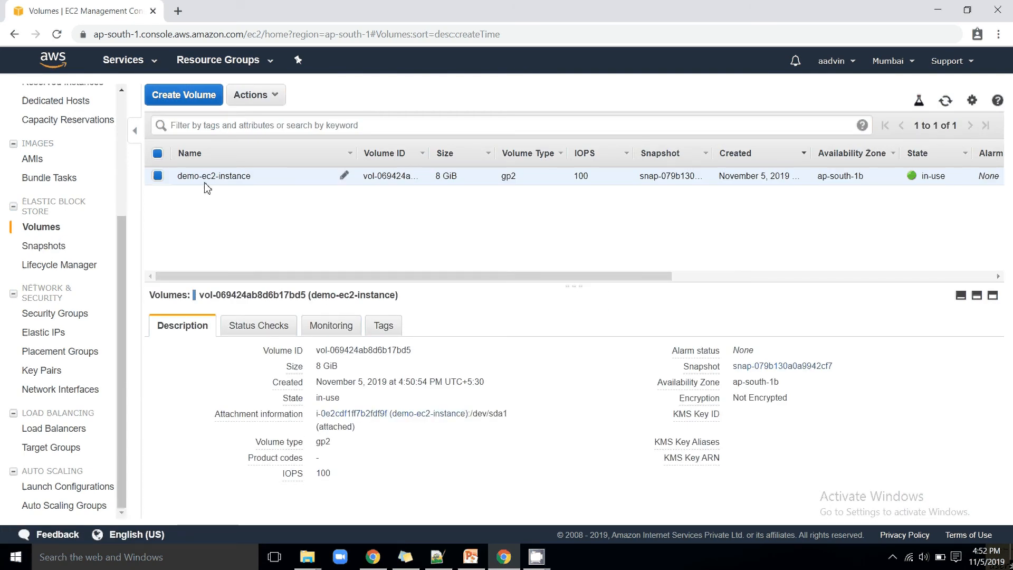
Check the actions available for the demo-ec2-instance volume, and return to the instances list to look at the instance's IPv4 public IP
left_click(276, 101)
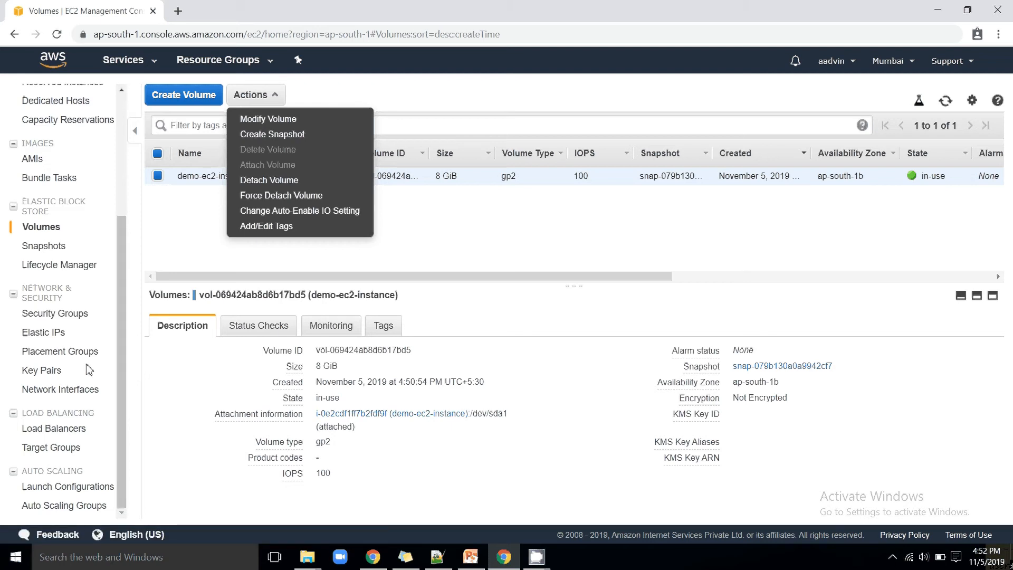
scroll(38, 101, "up", 4)
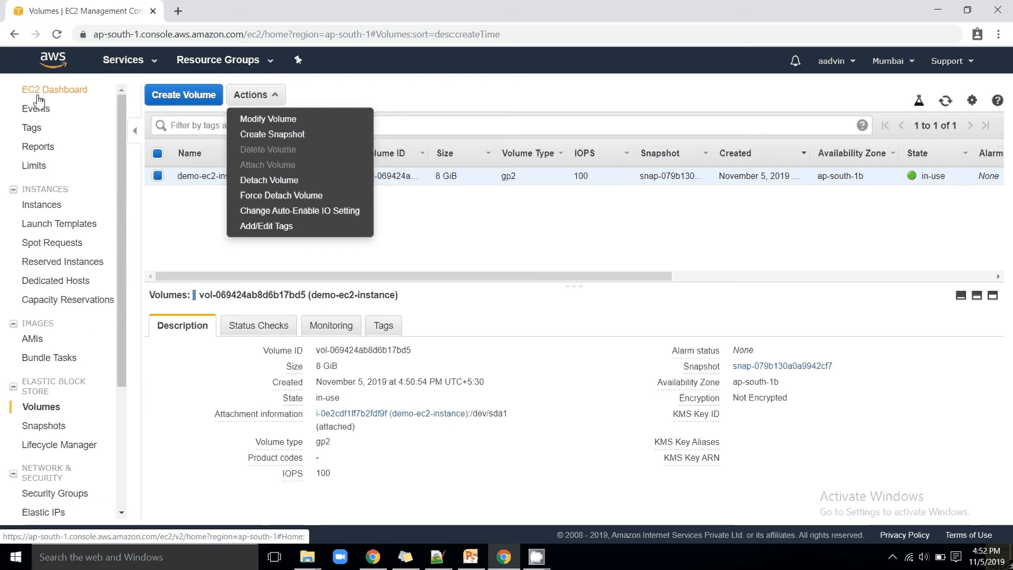
left_click(44, 204)
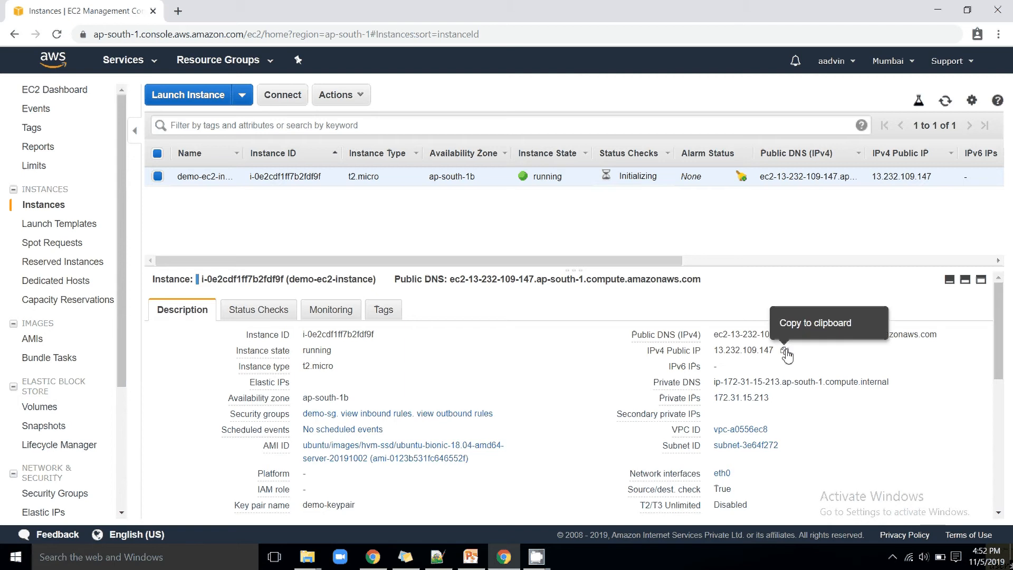
left_click(785, 351)
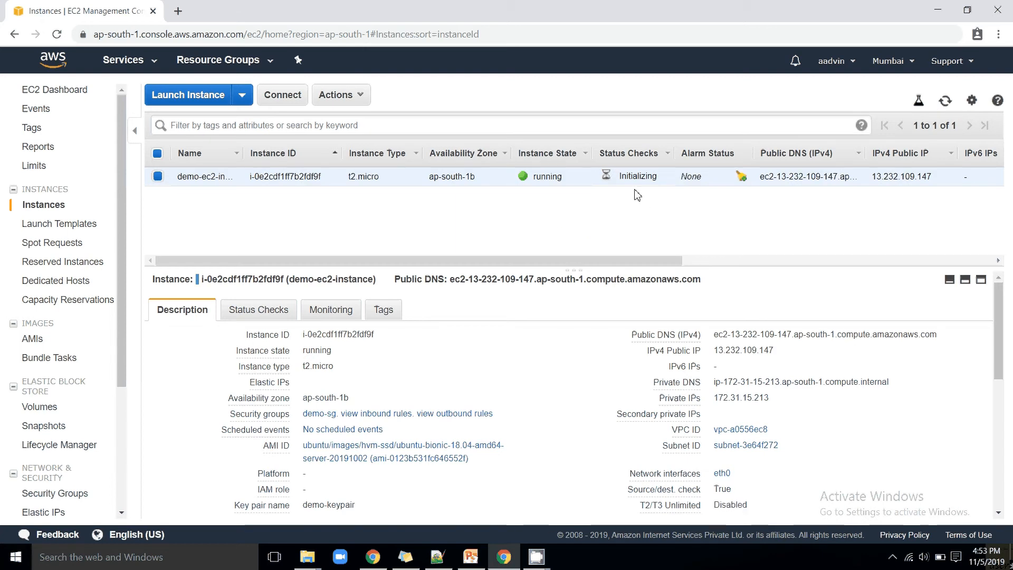
left_click_drag(121, 345, 125, 427)
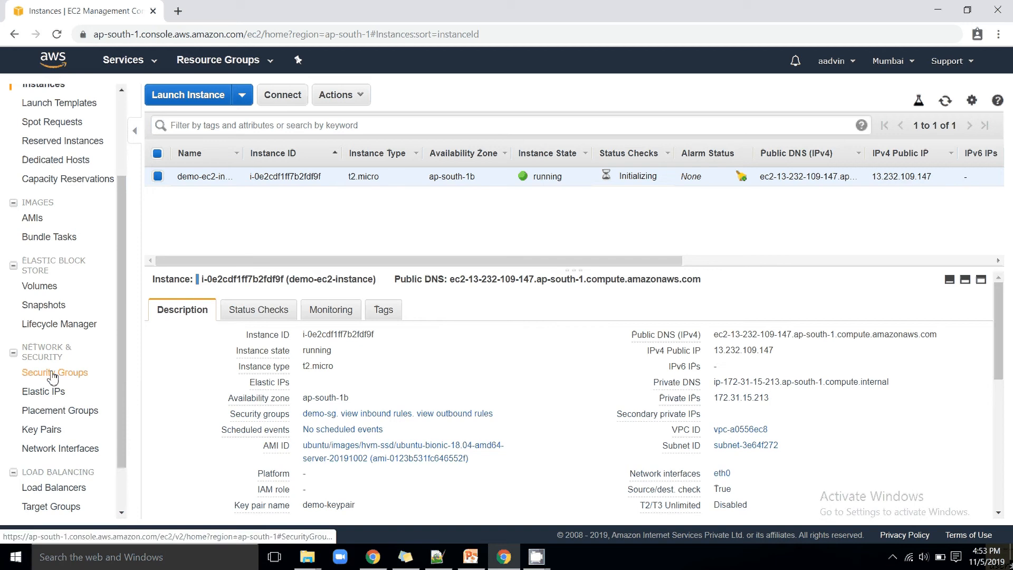
mouse_move(779, 352)
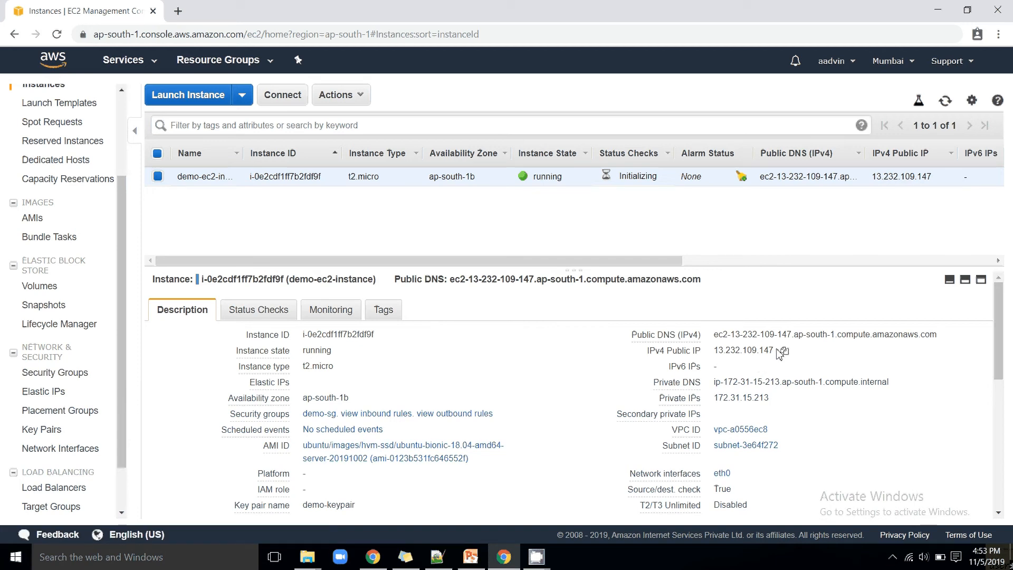
left_click_drag(779, 352, 713, 350)
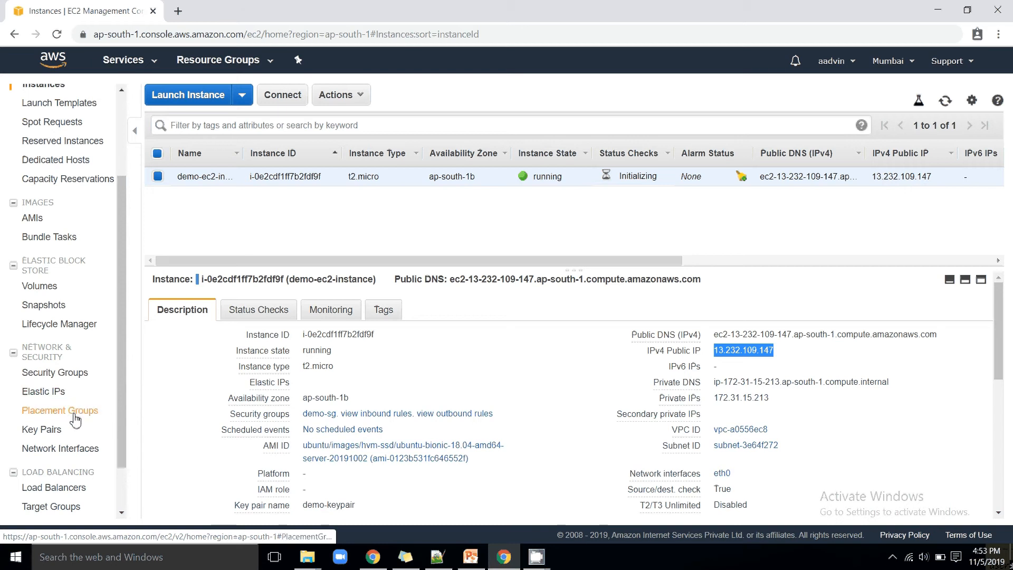
Look over the strategy options for creating a placement group, and cancel the creation
left_click(67, 418)
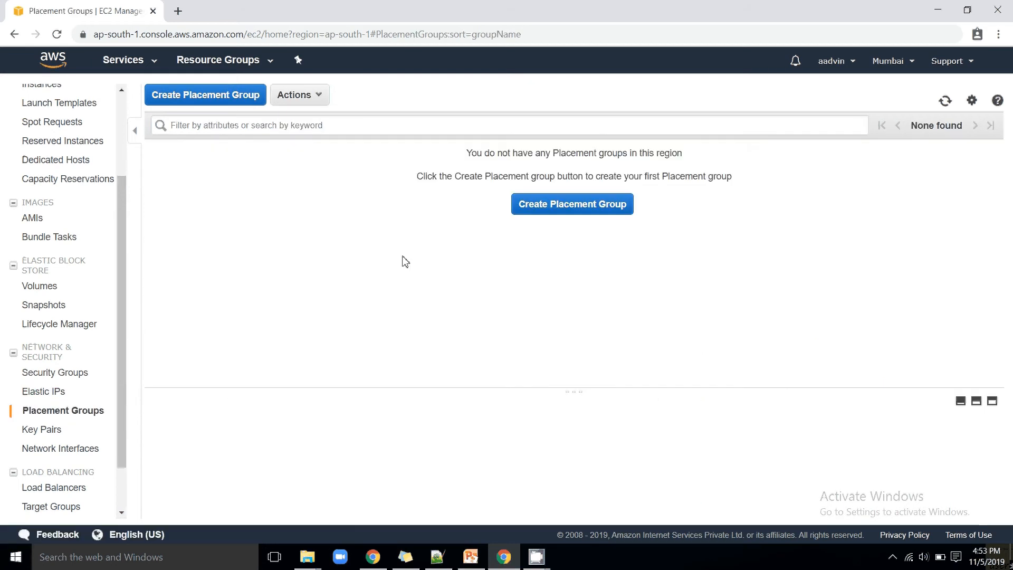
left_click(234, 103)
left_click(411, 207)
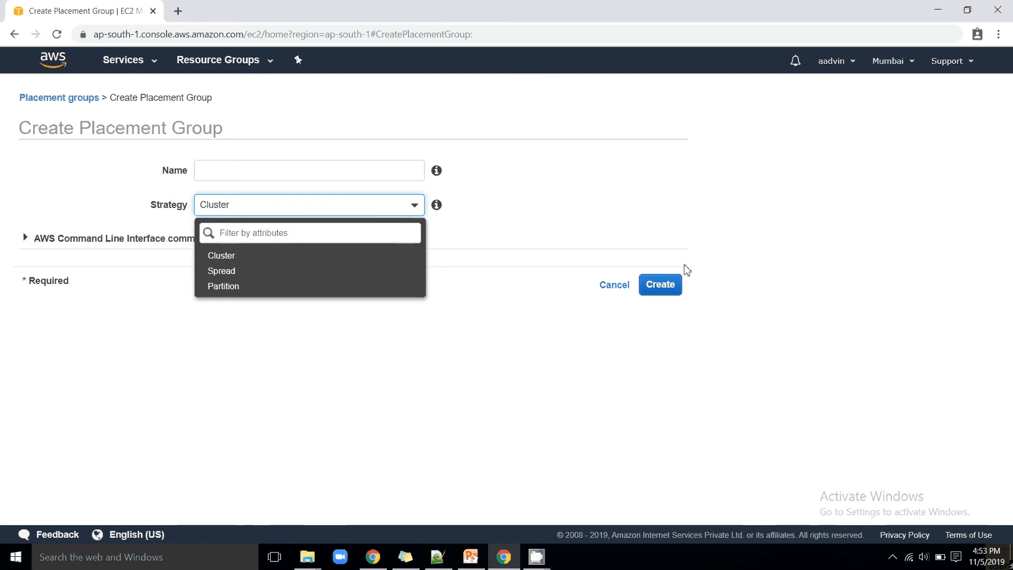
left_click(615, 286)
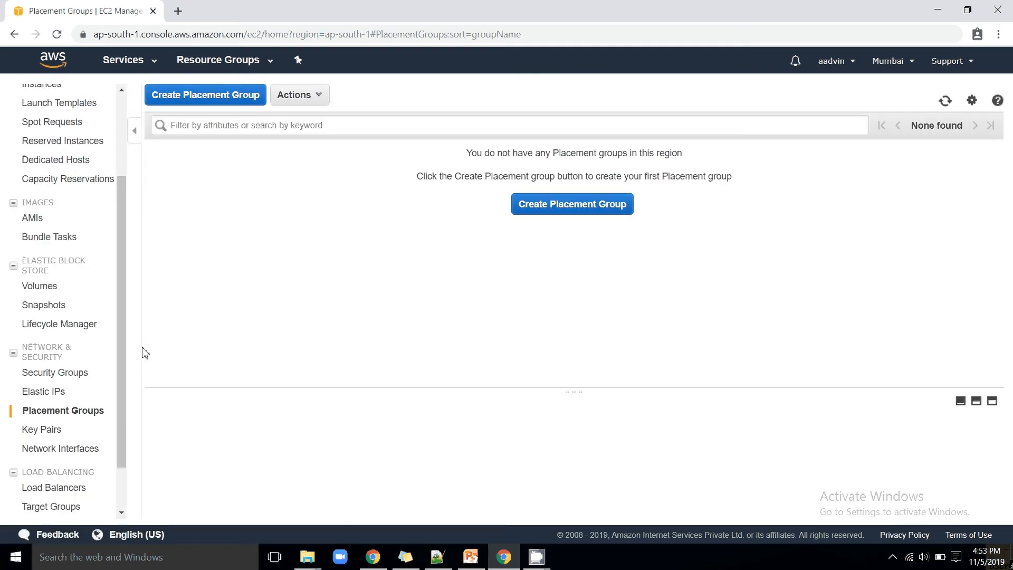
left_click_drag(116, 337, 43, 76)
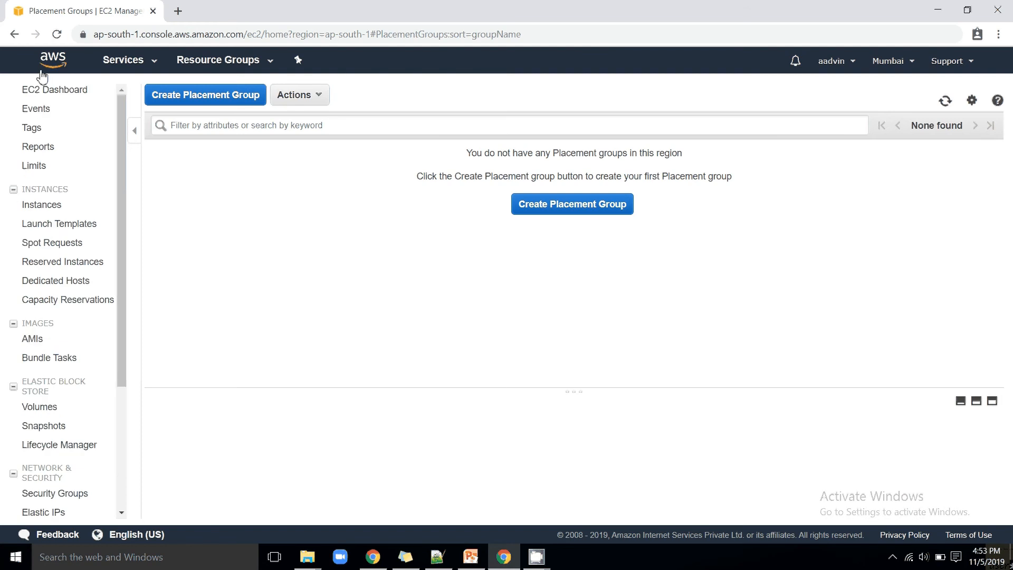
Open the demo-sg security group from the instance's description and examine its inbound and outbound rules
left_click(52, 205)
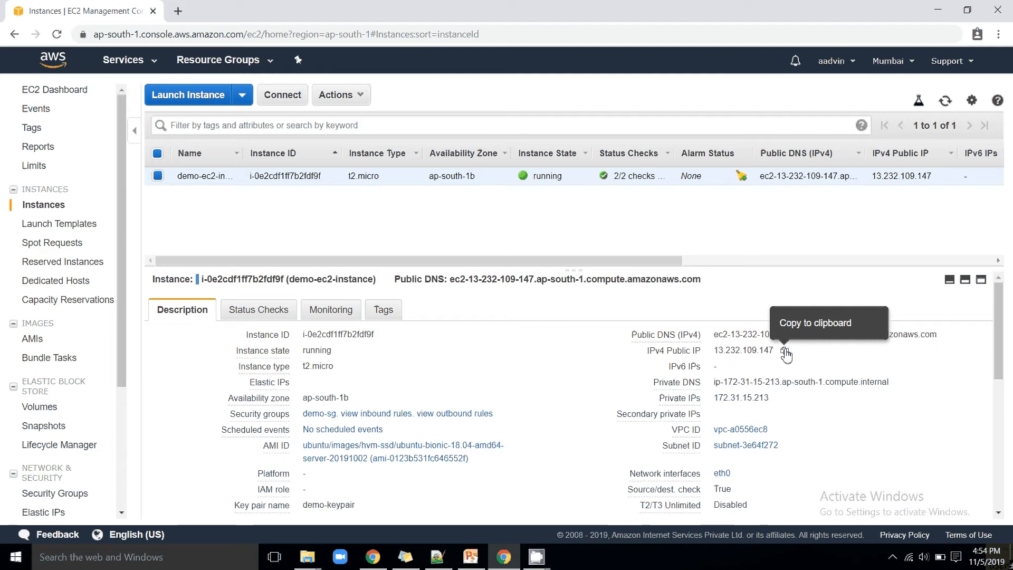
left_click(785, 352)
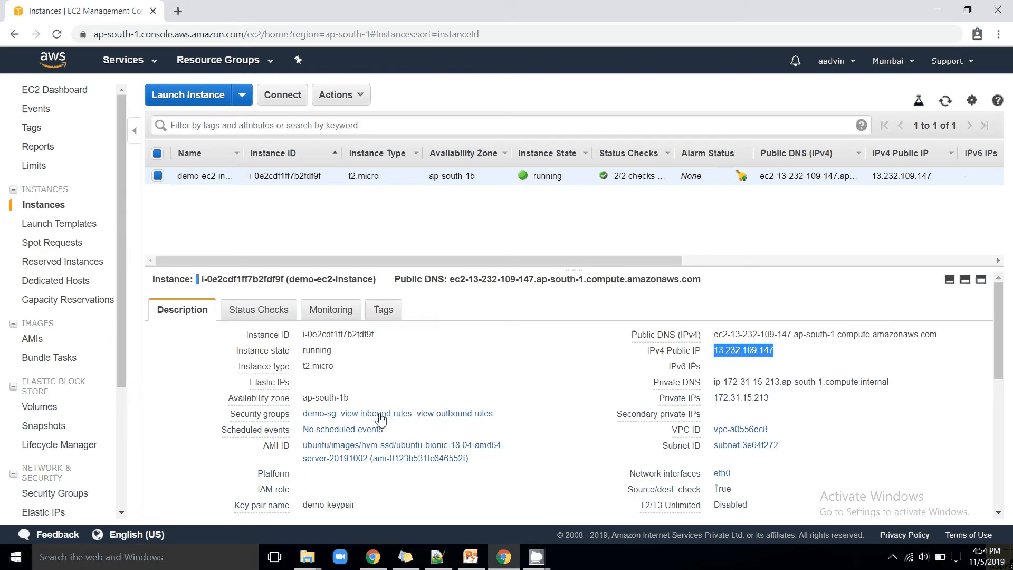
left_click(325, 414)
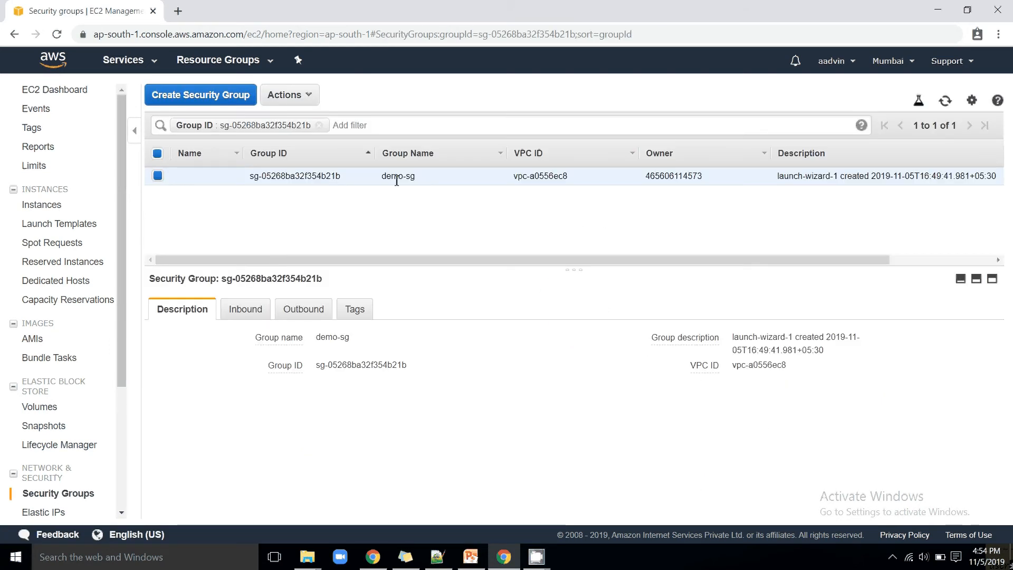
left_click(242, 318)
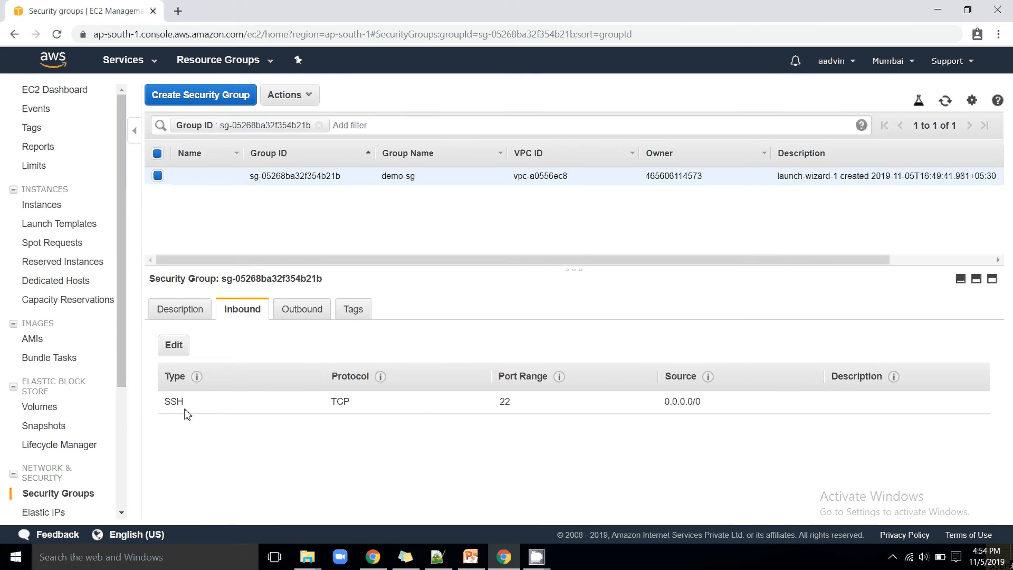
left_click(307, 315)
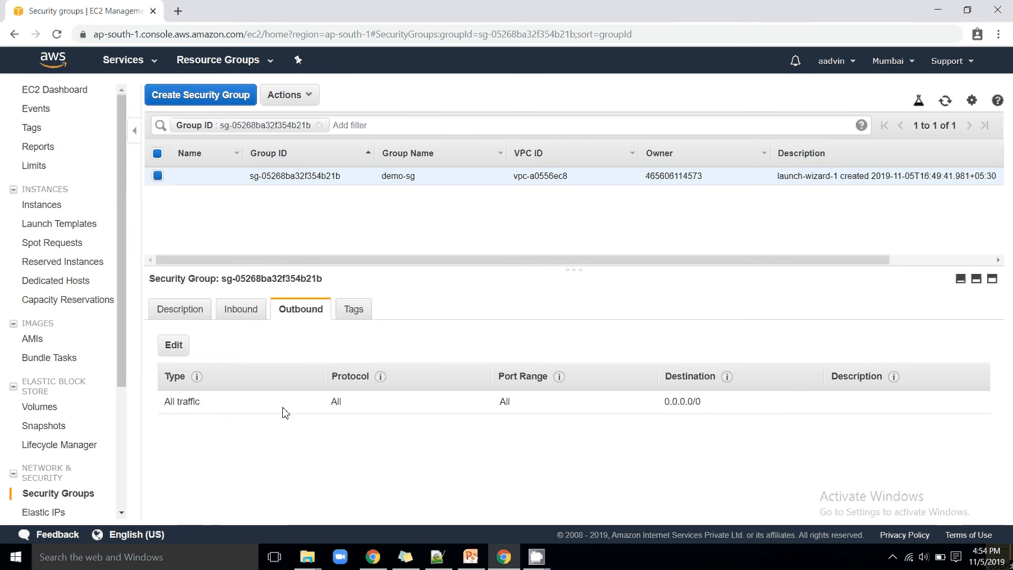
left_click(249, 311)
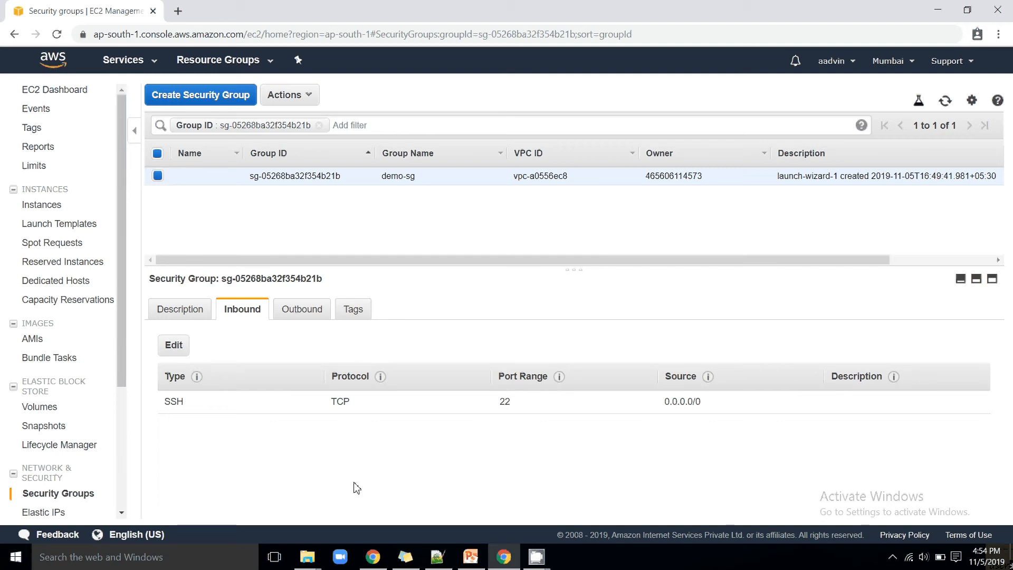
Copy the instance's IPv4 public IP, switch to PuTTY, and set the session's host name to 13.232.109.147
left_click(41, 204)
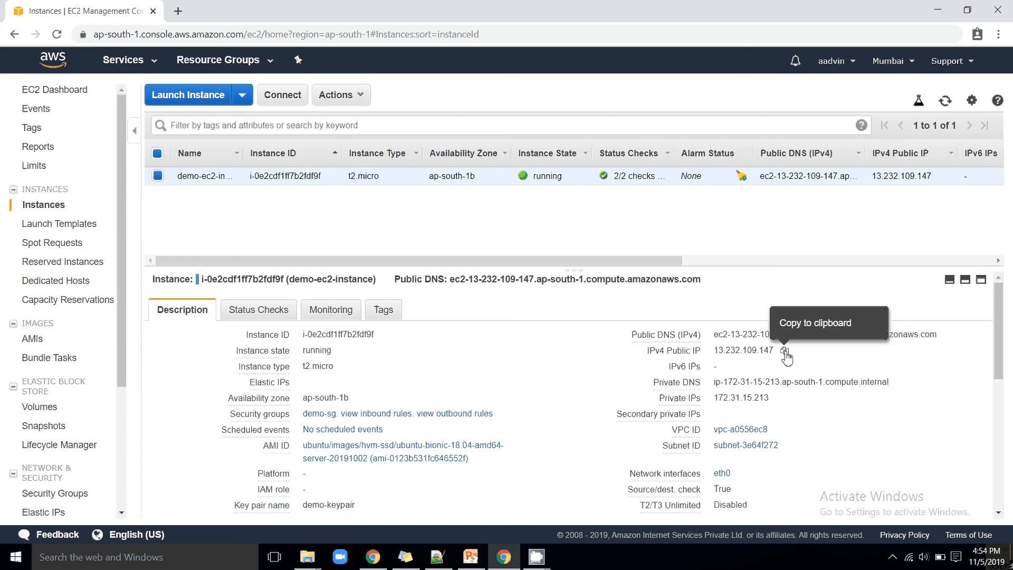
left_click(785, 350)
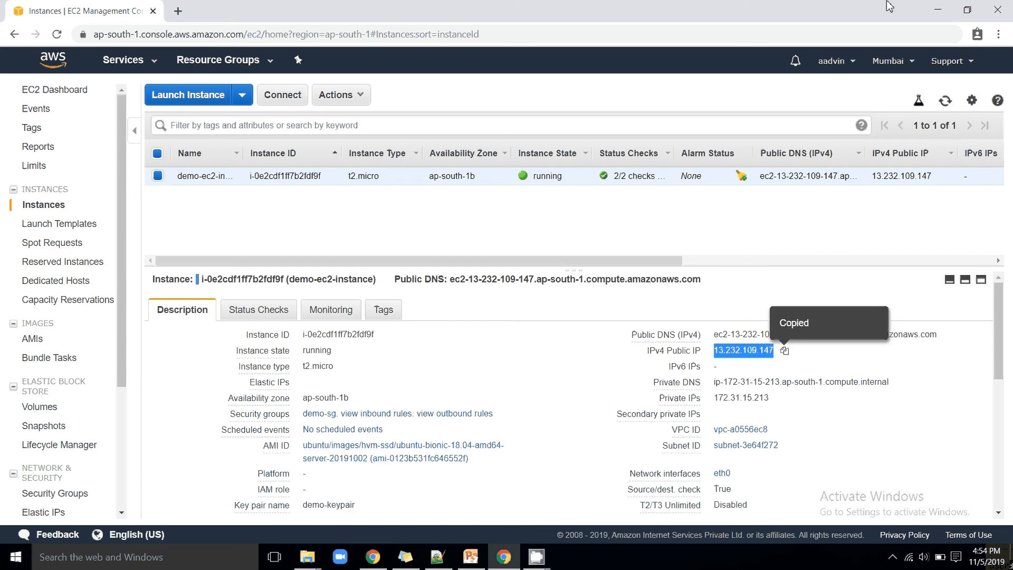
left_click(937, 10)
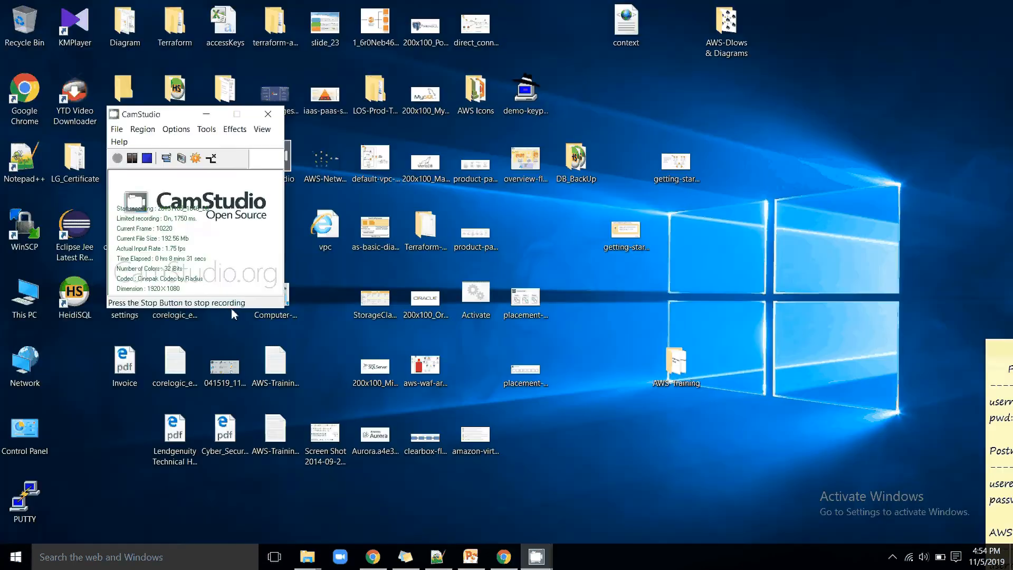
left_click(207, 116)
double_click(37, 512)
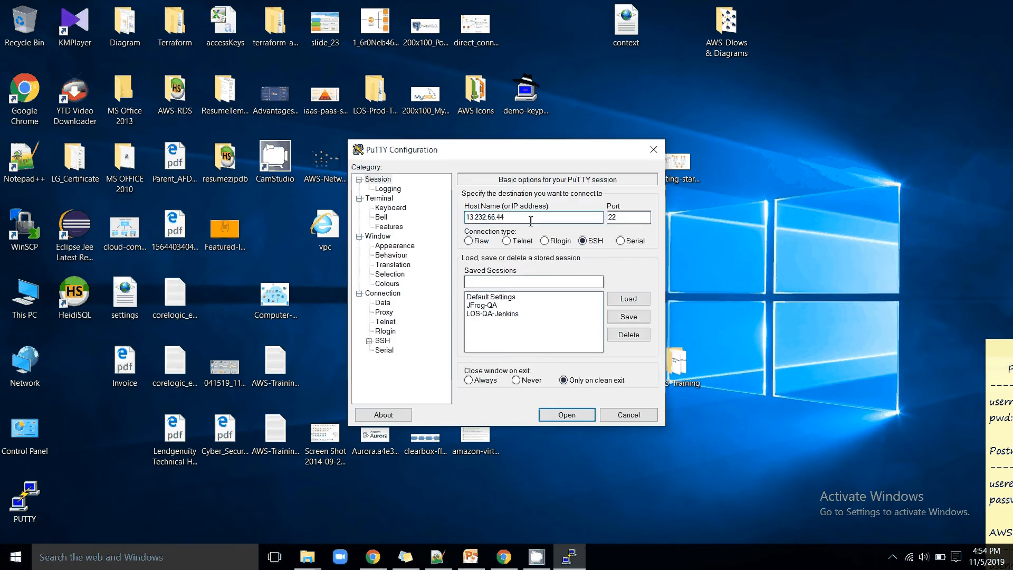
left_click_drag(531, 220, 367, 221)
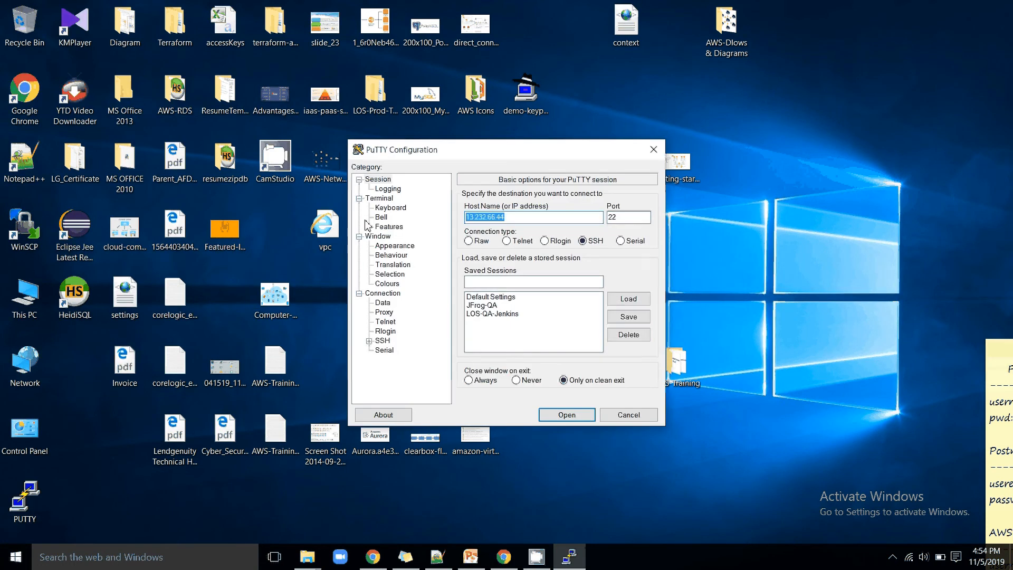
key("ctrl+v")
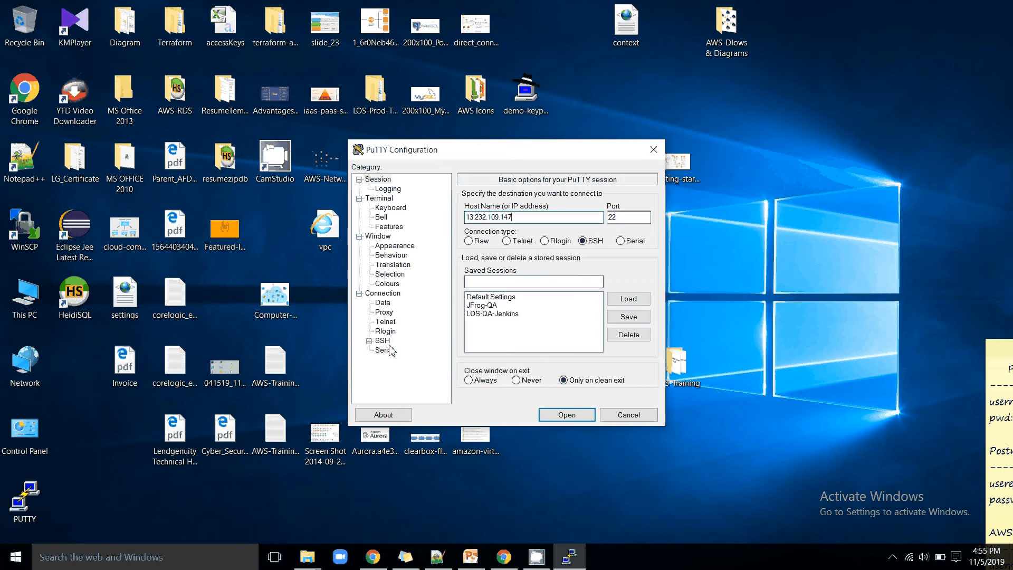
Choose the demo-keypair file from the Desktop as the SSH authentication private key and open the connection to the instance
left_click(369, 341)
left_click(391, 349)
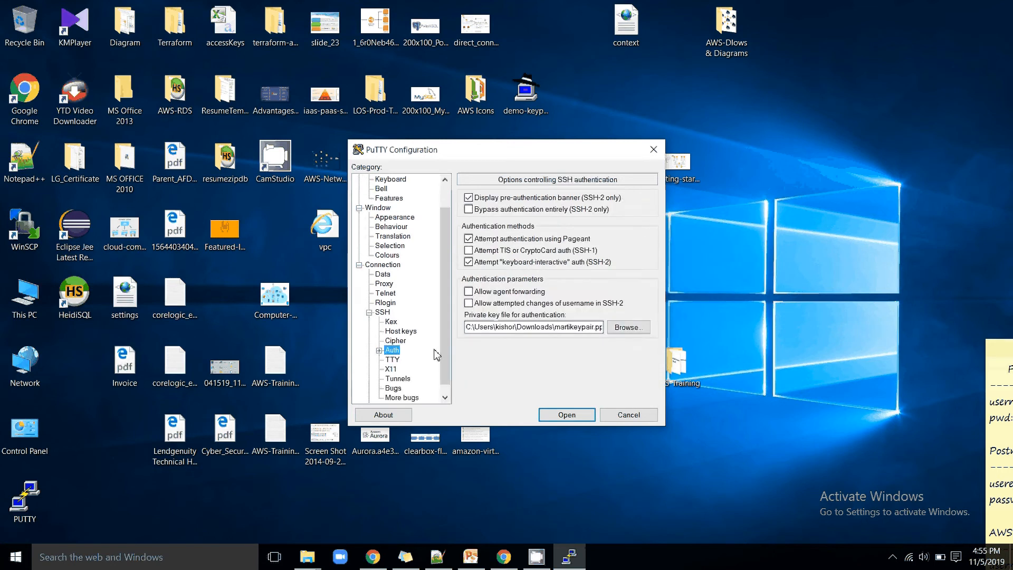
left_click(633, 332)
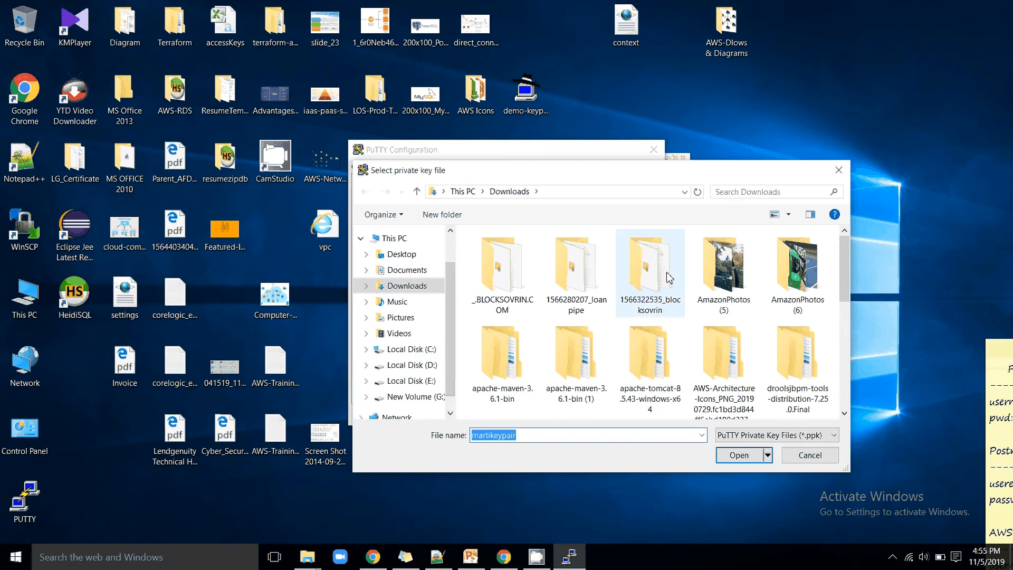
left_click(401, 253)
left_click(535, 391)
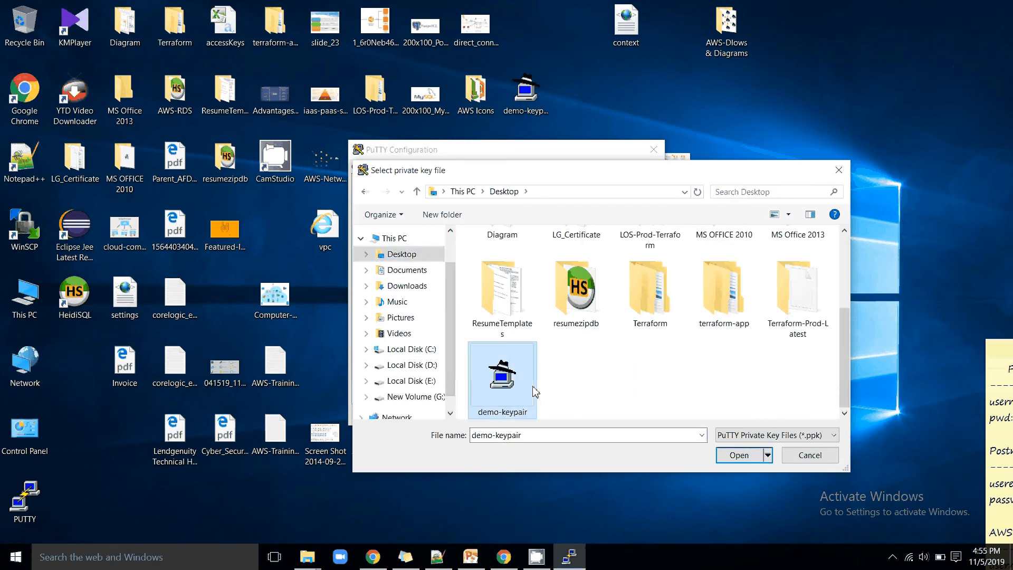
left_click(743, 458)
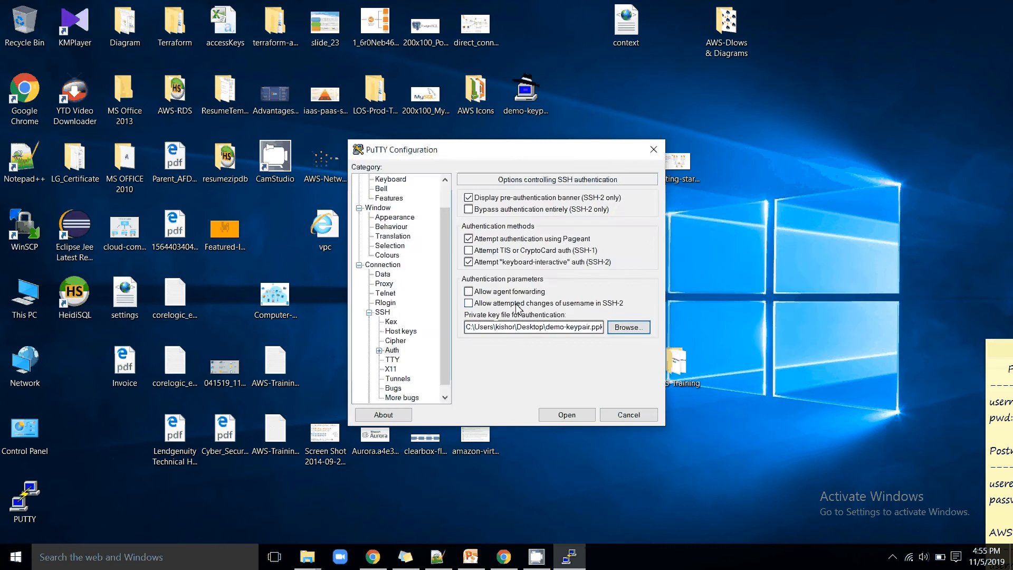
left_click(561, 415)
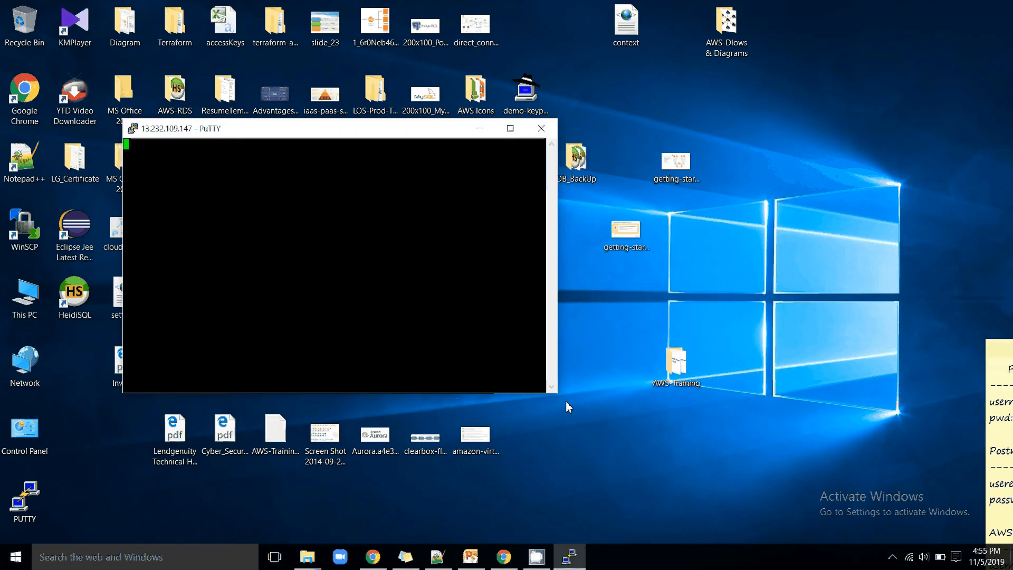
left_click(495, 378)
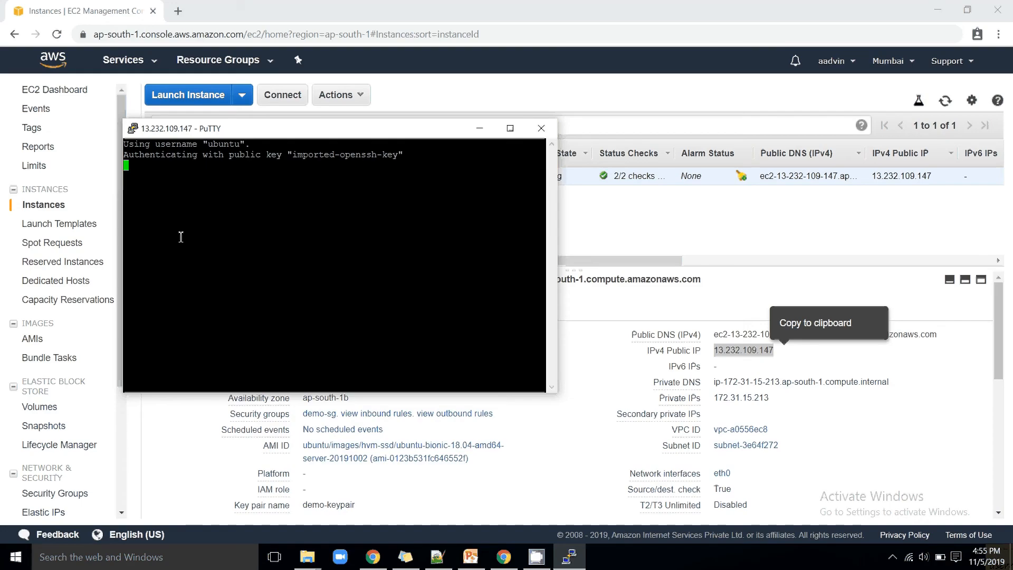
Review the login output of the Ubuntu session and switch to the root user with sudo su
scroll(382, 327, "up", 3)
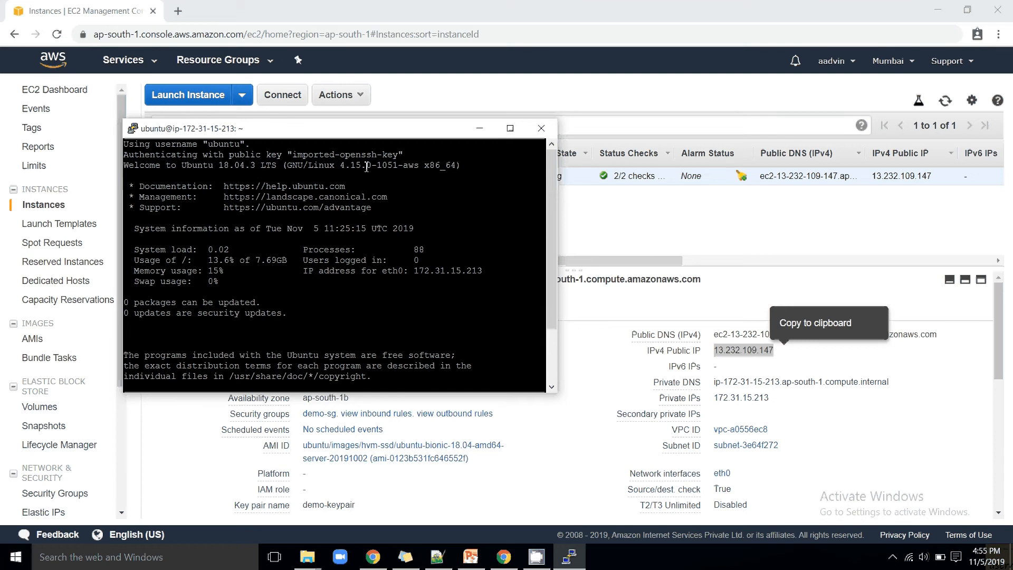
double_click(226, 143)
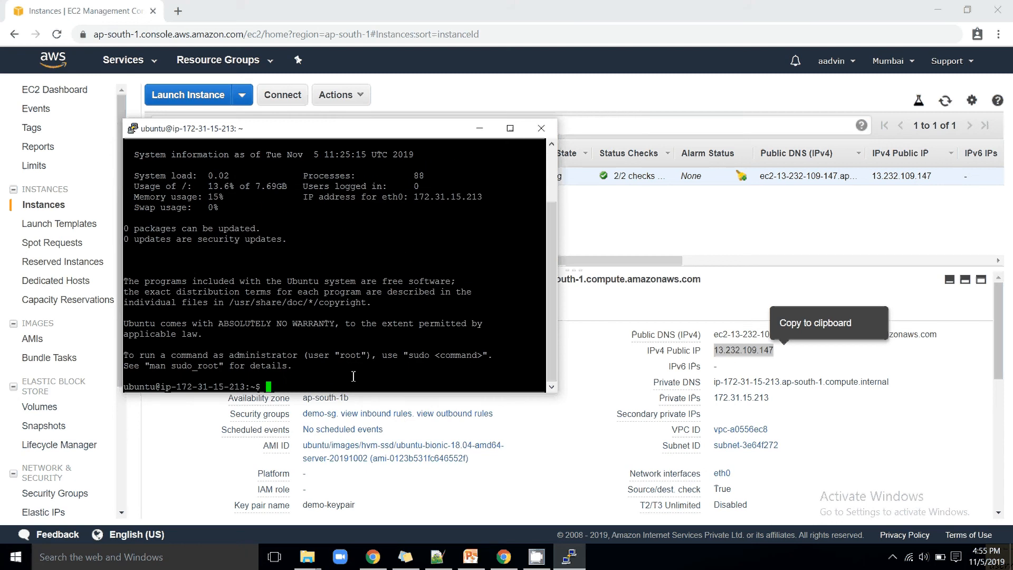
type("sudo su")
key("Return")
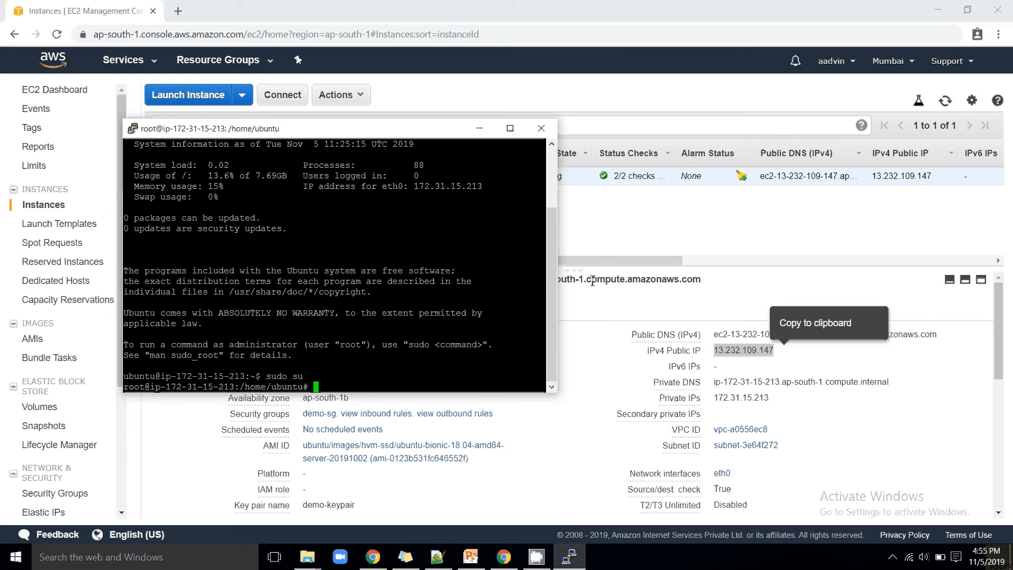
Update the package lists with apt-get update, install apache2 with apt-get install, and accept the installation
type("apt-get update")
key("Return")
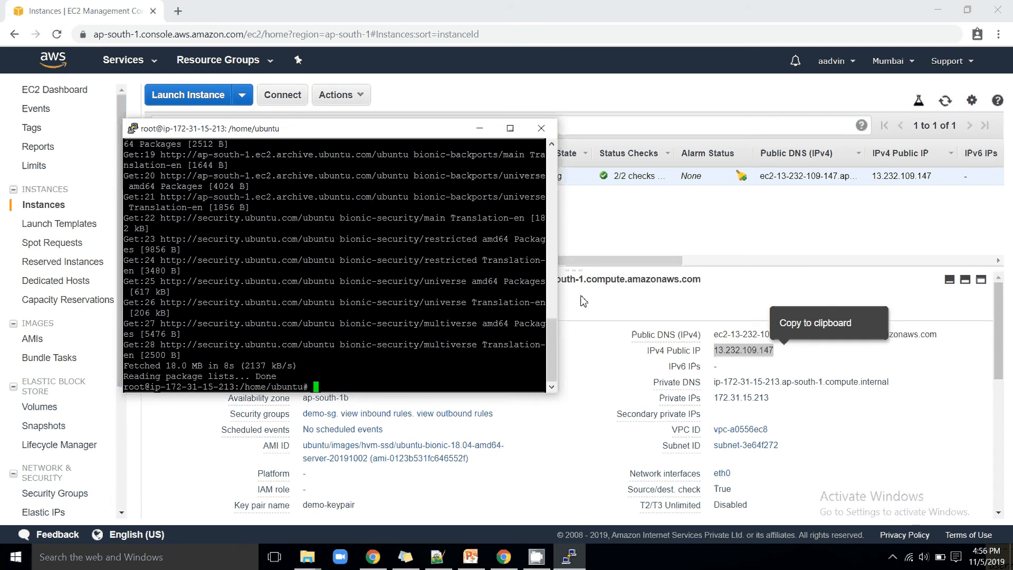
type("apt-get install apache2")
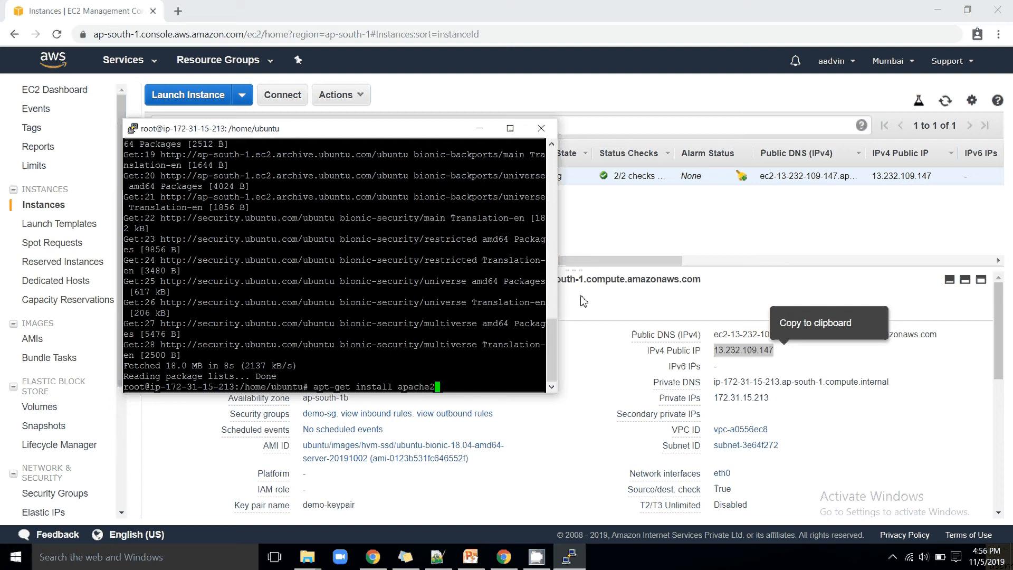
key("Return")
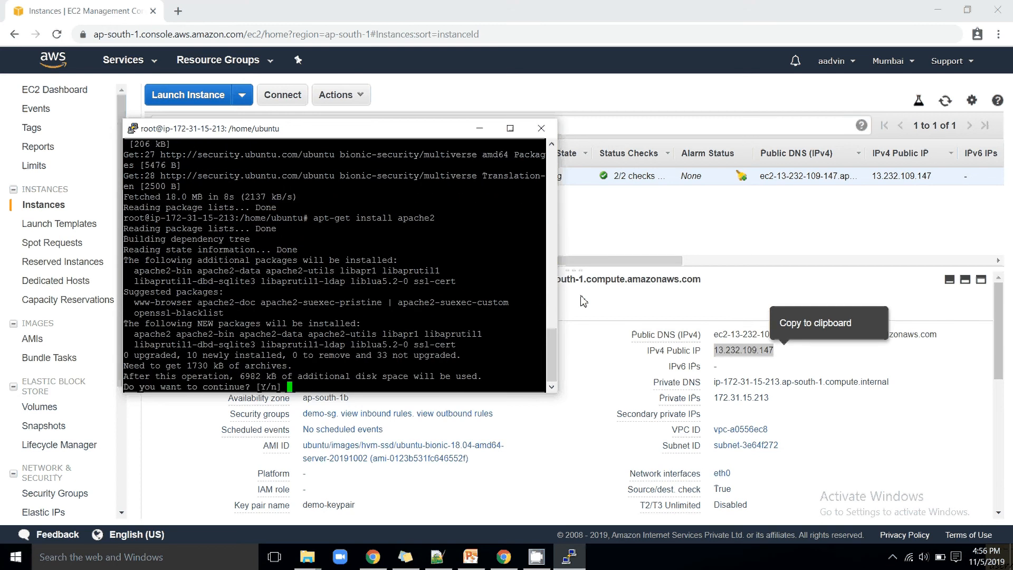
type("y")
key("Return")
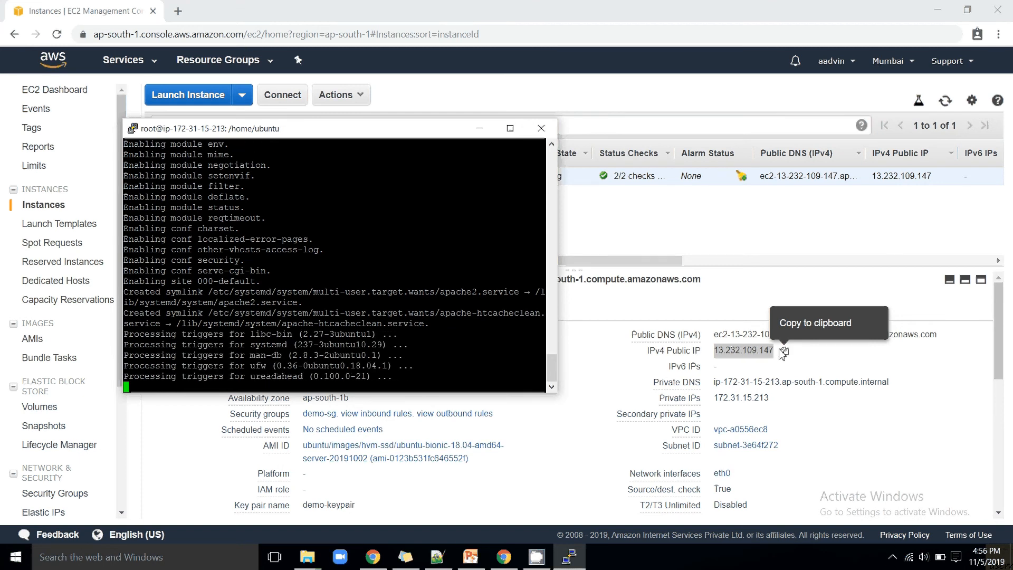
Switch to the browser, copy the instance's IPv4 public IP, and open 13.232.109.147 in a new tab
left_click(784, 350)
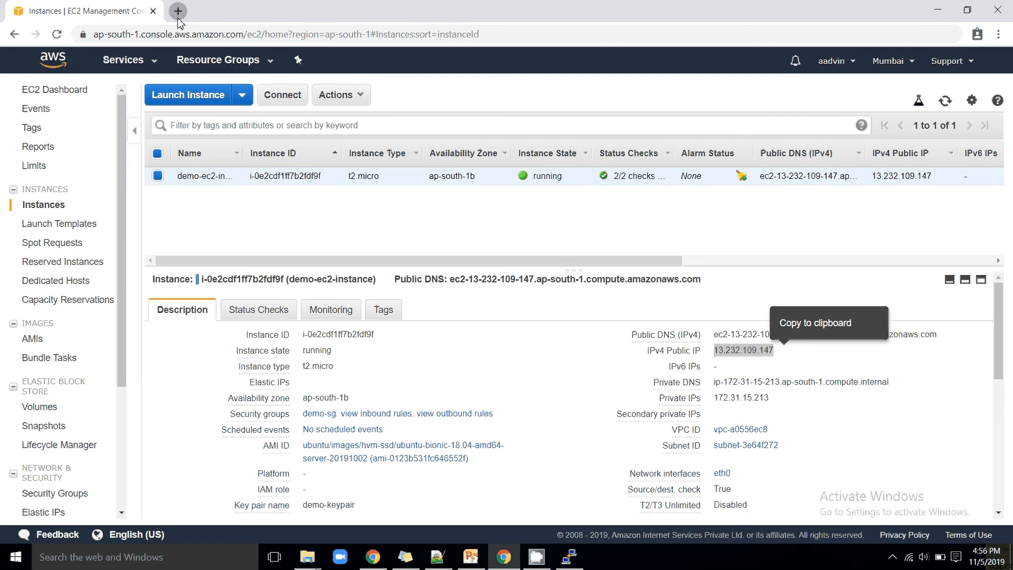
left_click(177, 11)
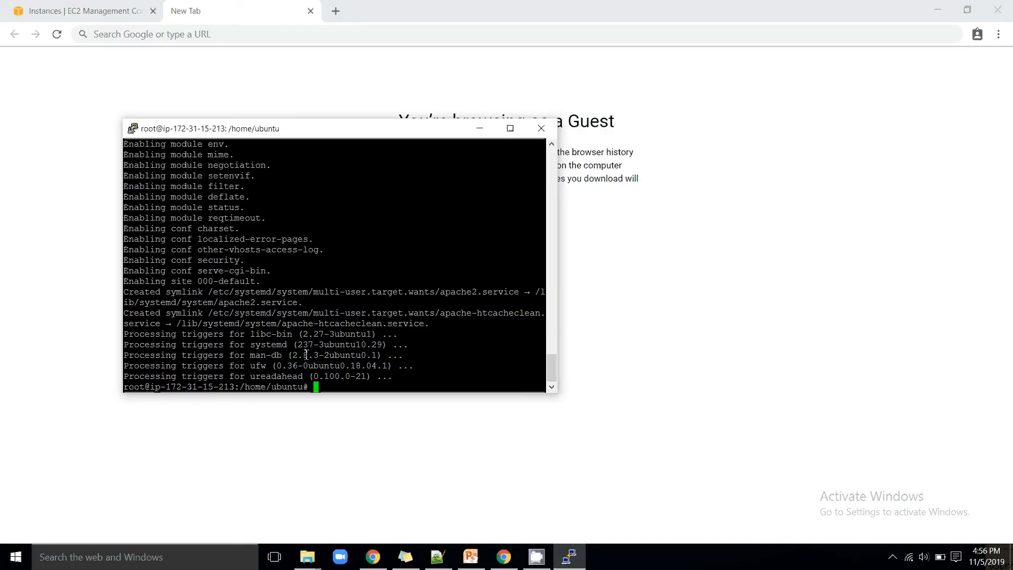
left_click(239, 36)
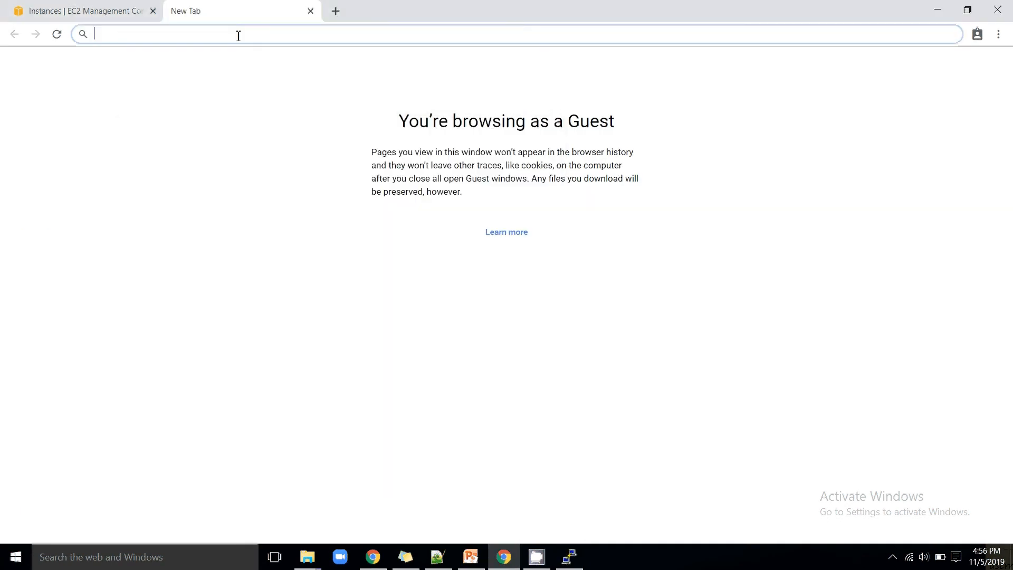
key("ctrl+v")
key("Return")
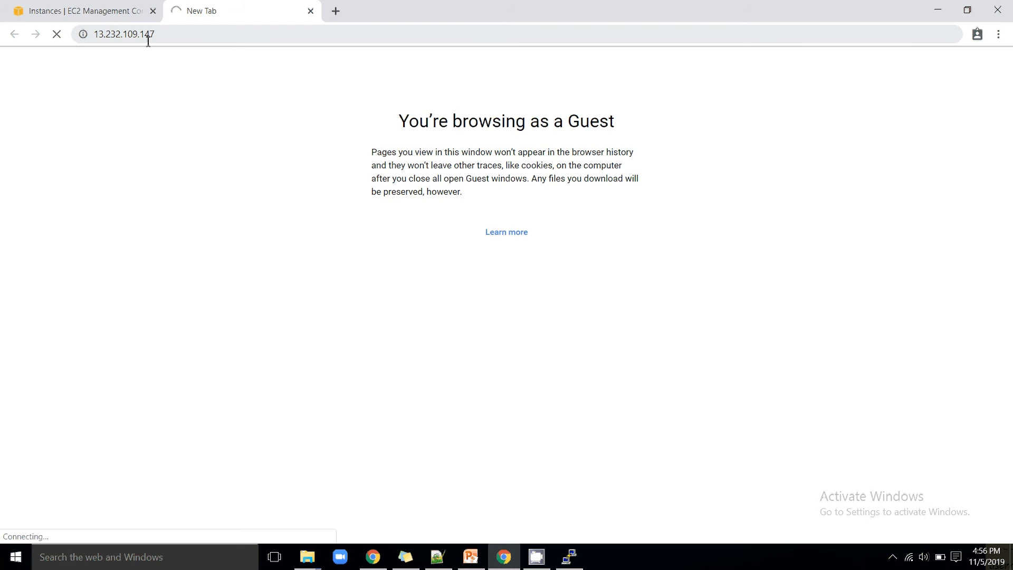
Check the 13.232.109.147 page while it loads against the instance's details, and read the page's response
left_click(96, 36)
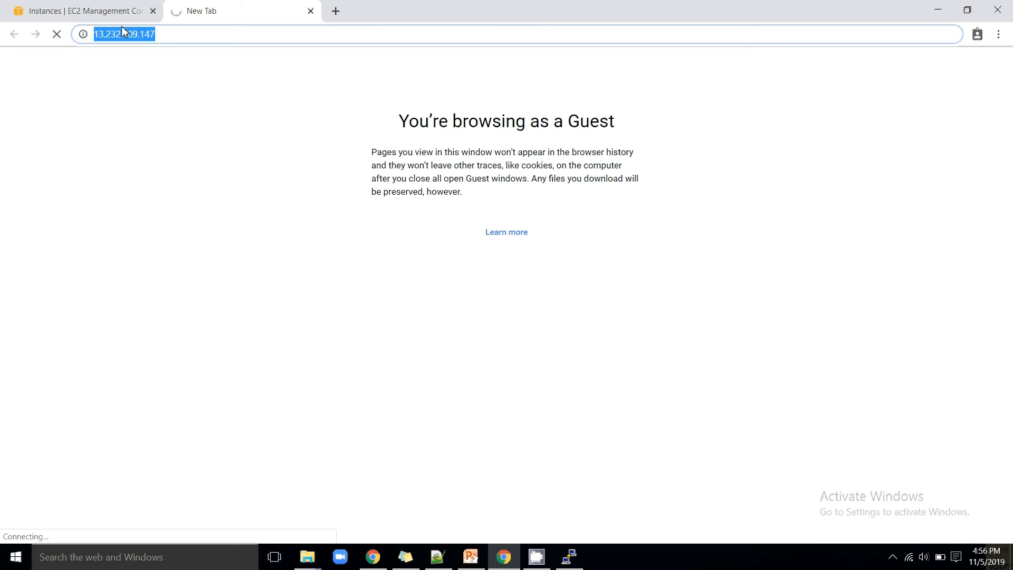
left_click(113, 13)
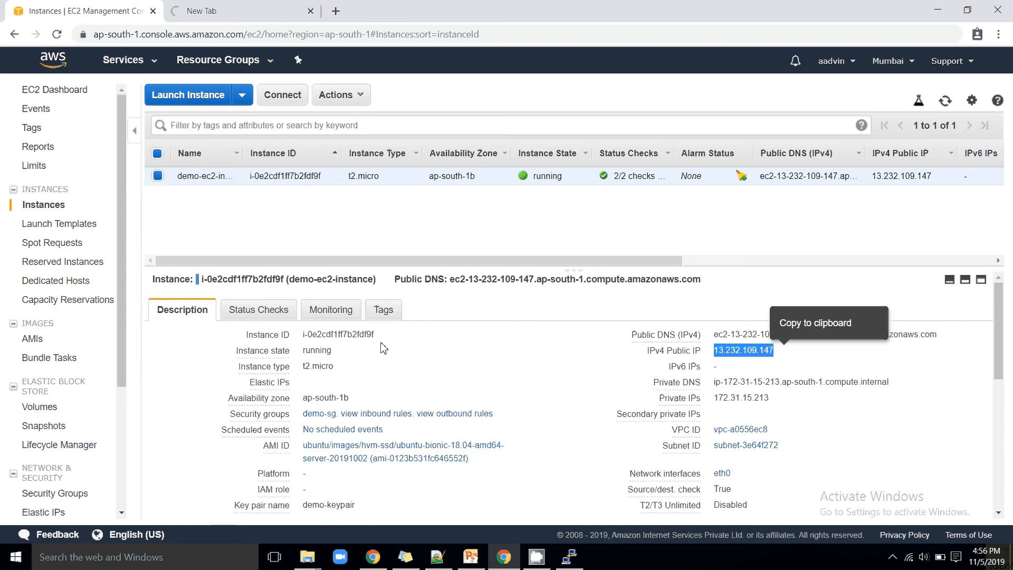
left_click(221, 12)
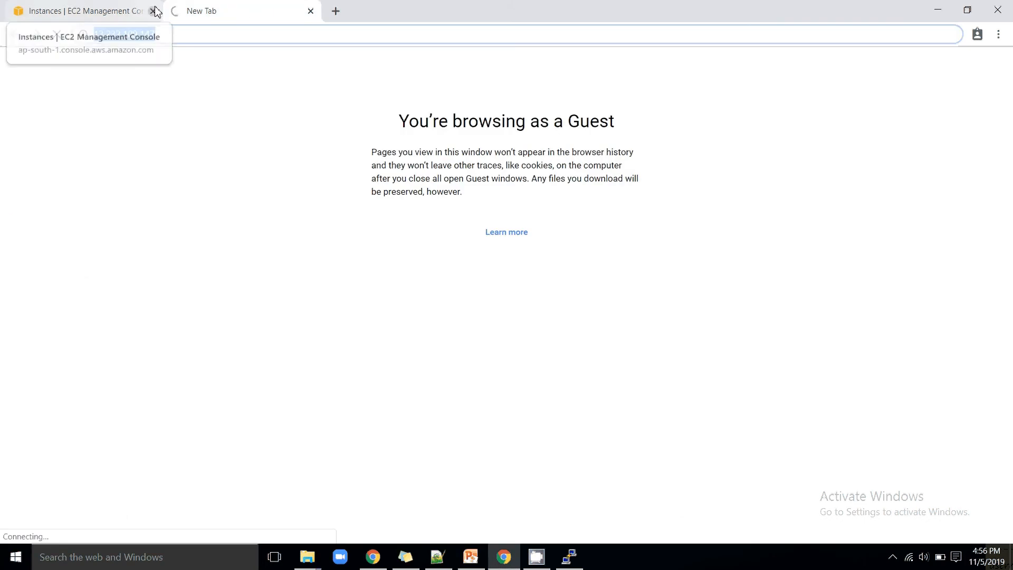
left_click(112, 16)
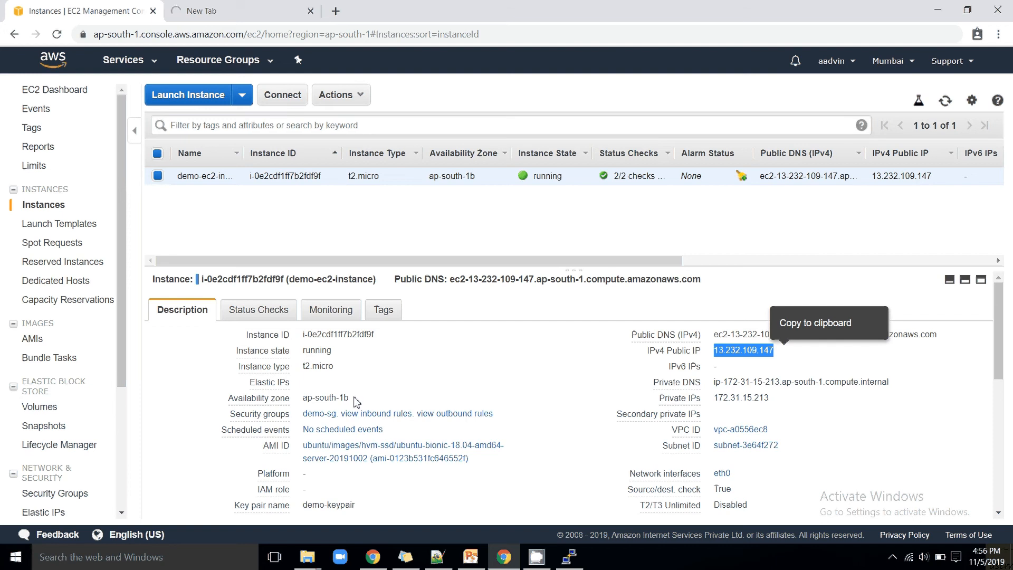
left_click(207, 8)
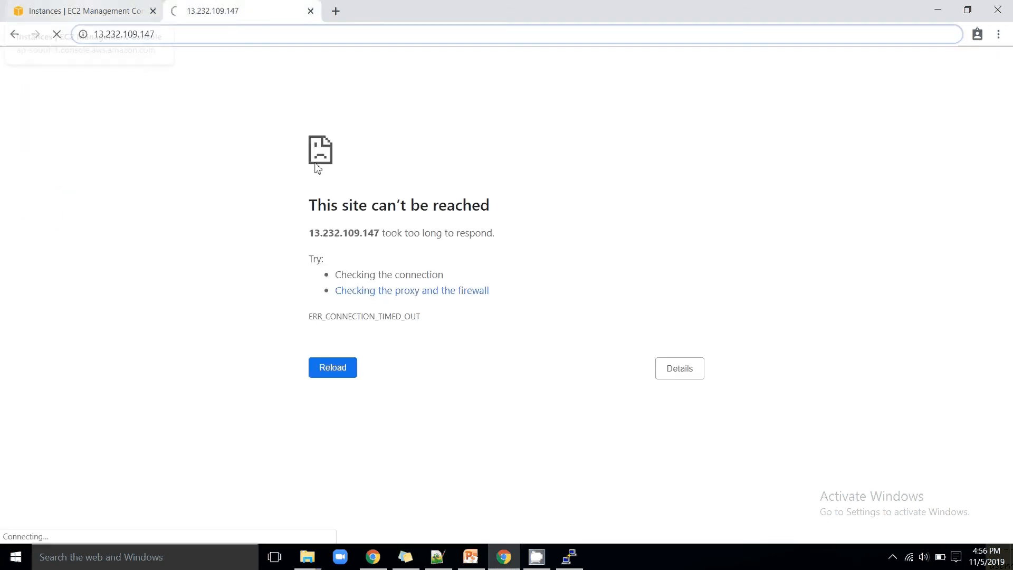
left_click_drag(308, 205, 503, 205)
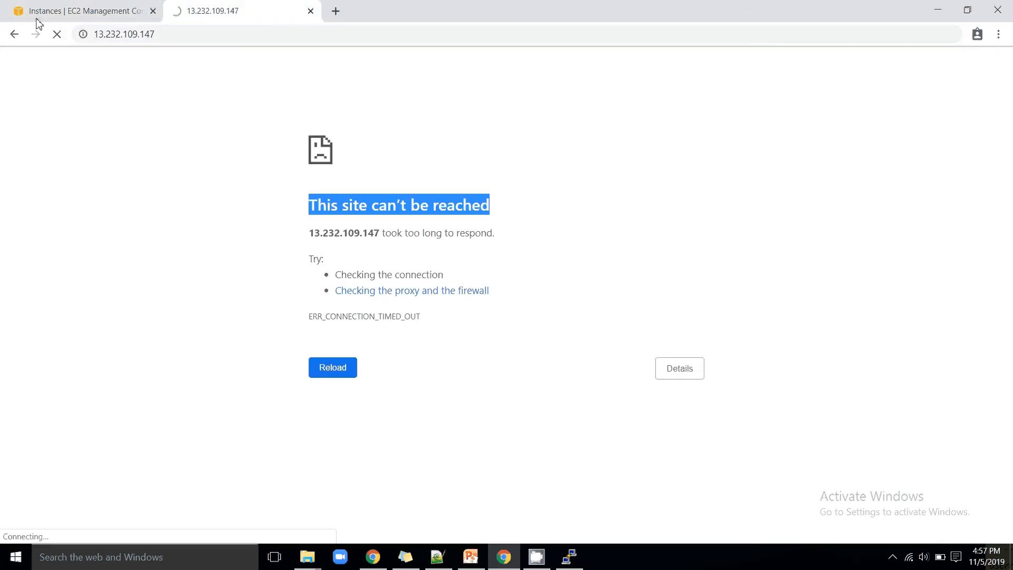
Add a Custom TCP inbound rule for port 80 with source 0.0.0.0/0, ::/0 to the demo-sg security group and save it
left_click(80, 9)
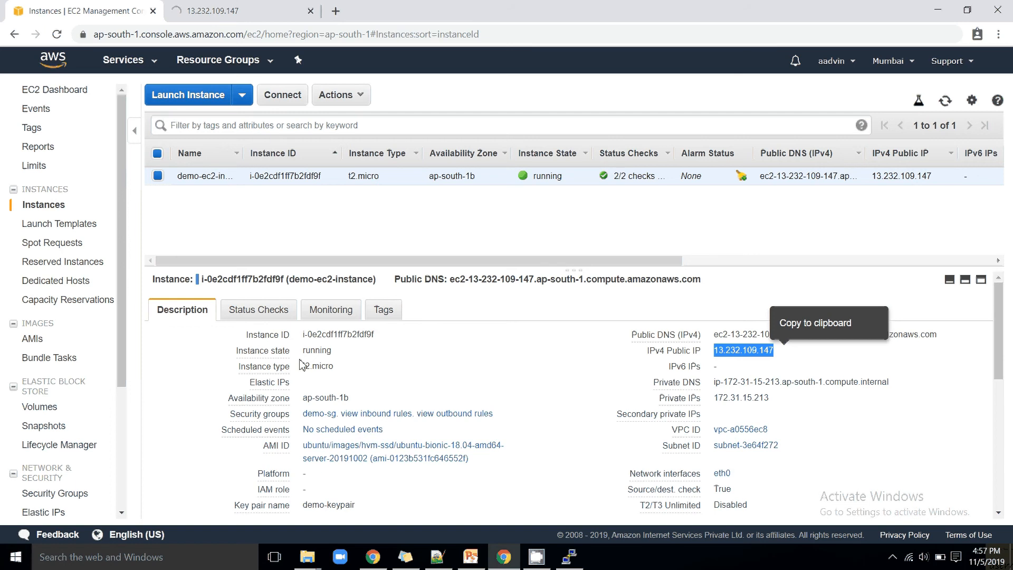
left_click(321, 414)
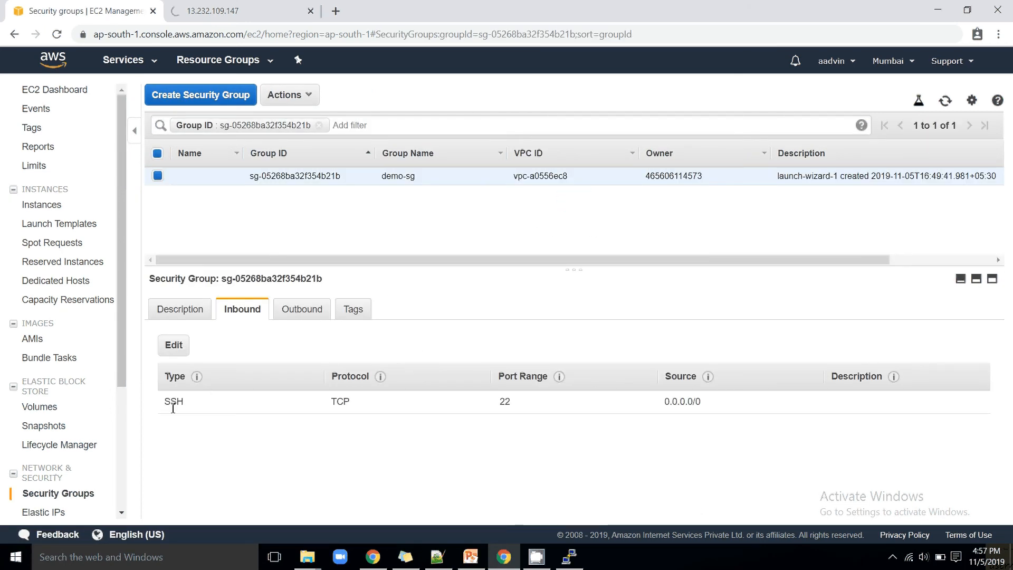
left_click(175, 346)
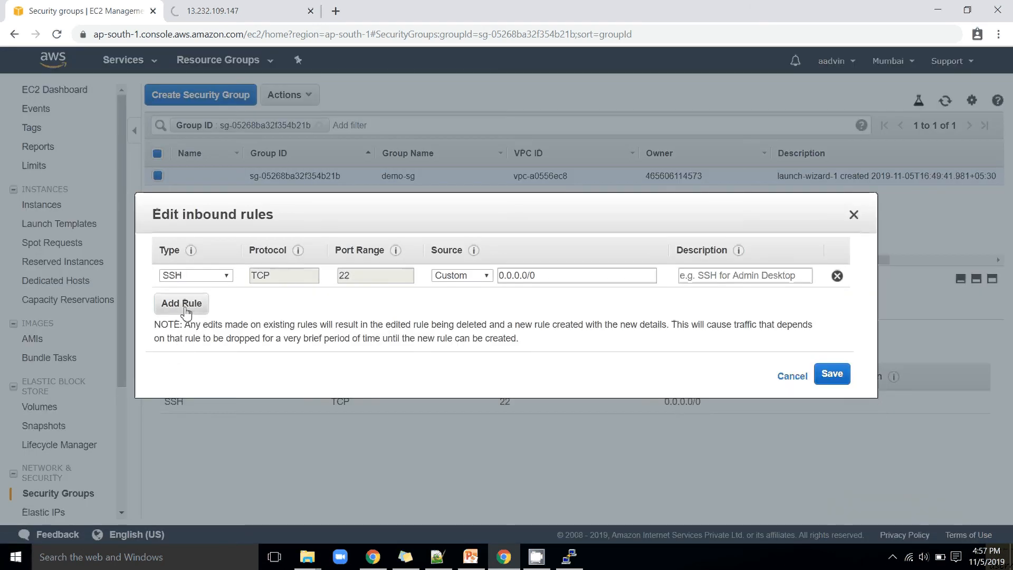
left_click(183, 309)
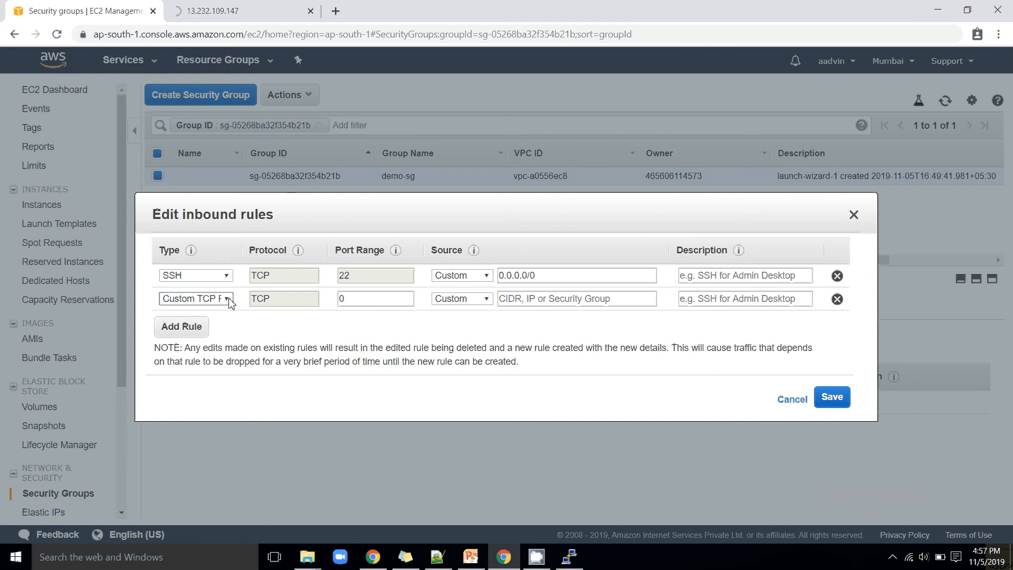
key("Tab")
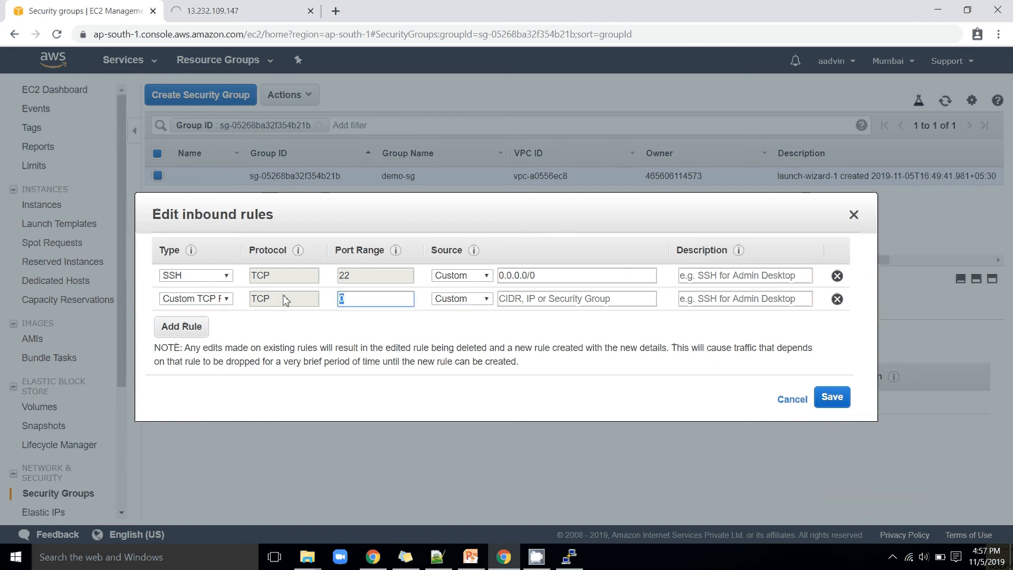
type("80")
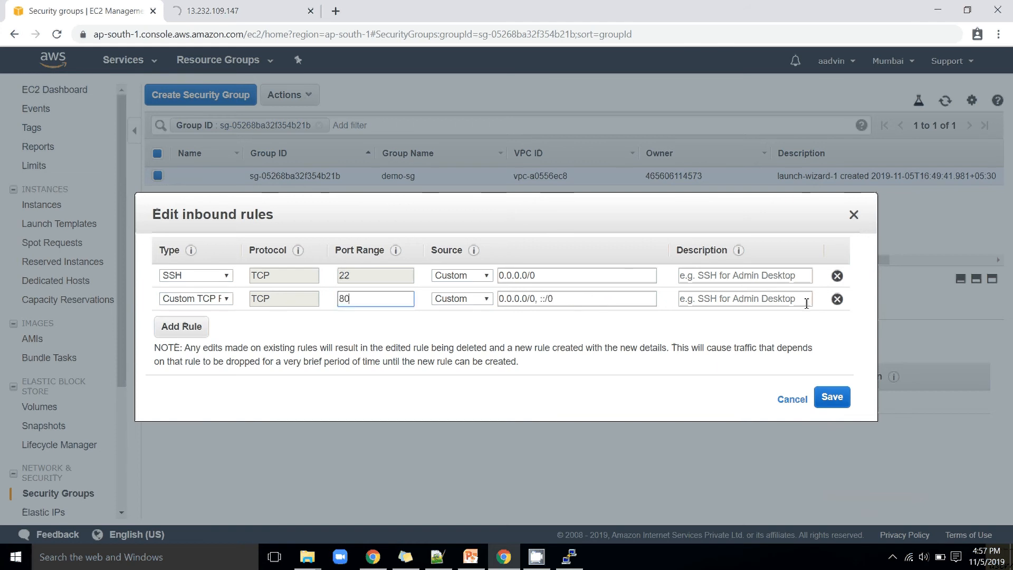
left_click(832, 401)
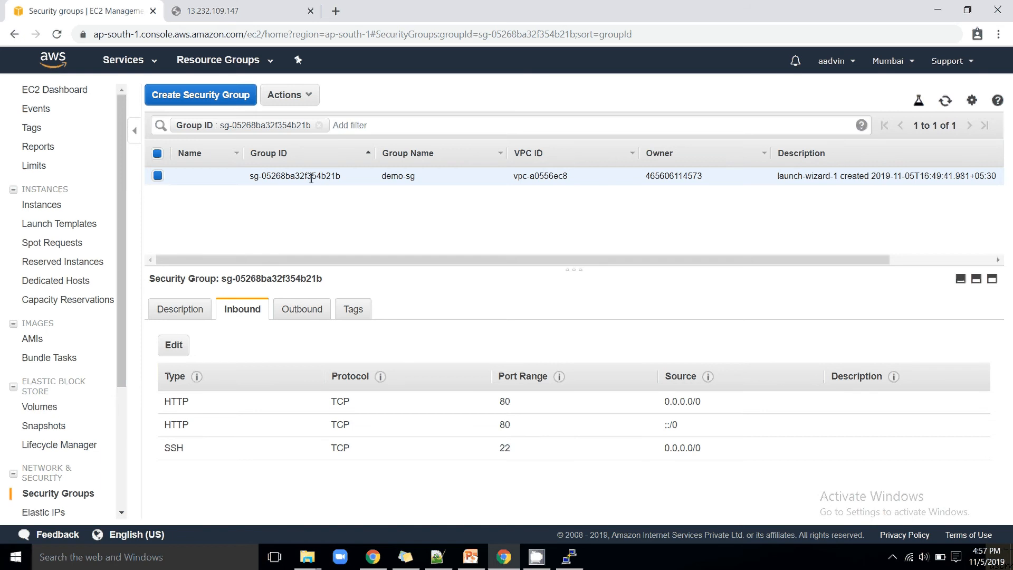
Reload the page at 13.232.109.147 to test access to the Apache web server
left_click(227, 11)
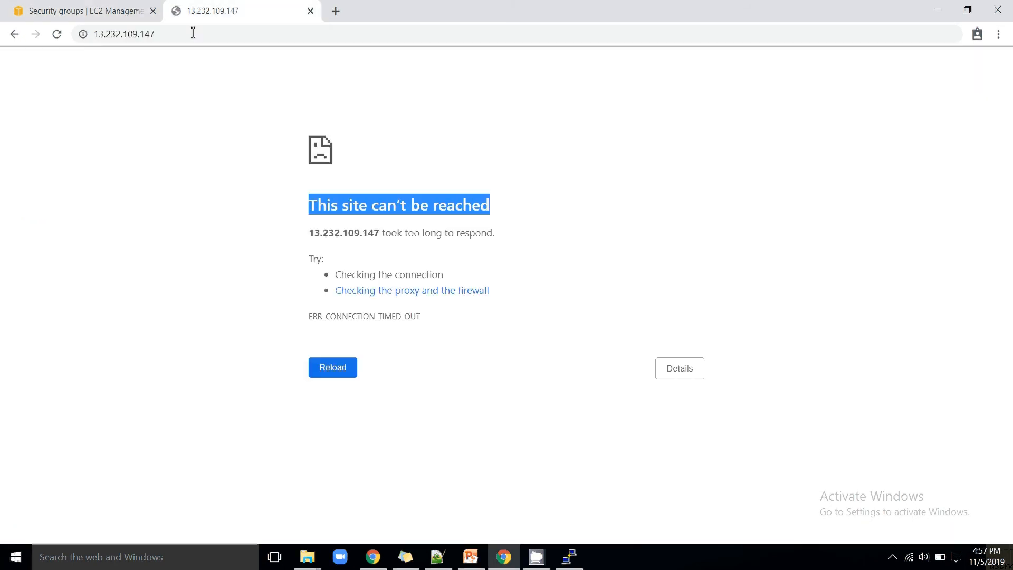
left_click(57, 33)
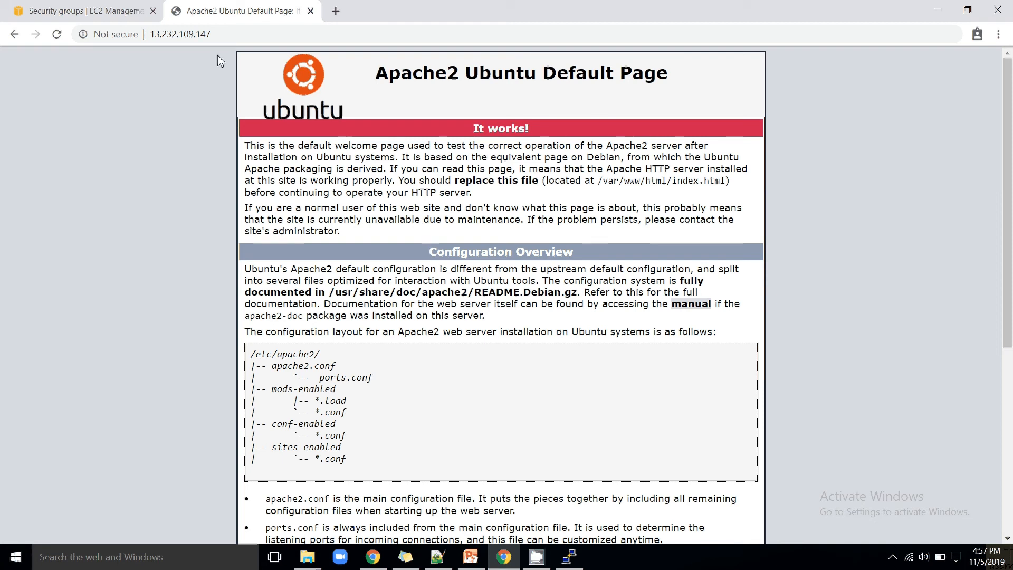
Open the Elastic Block Store volumes list, inspect the demo-ec2-instance volume, and widen the Volume ID column
left_click(85, 11)
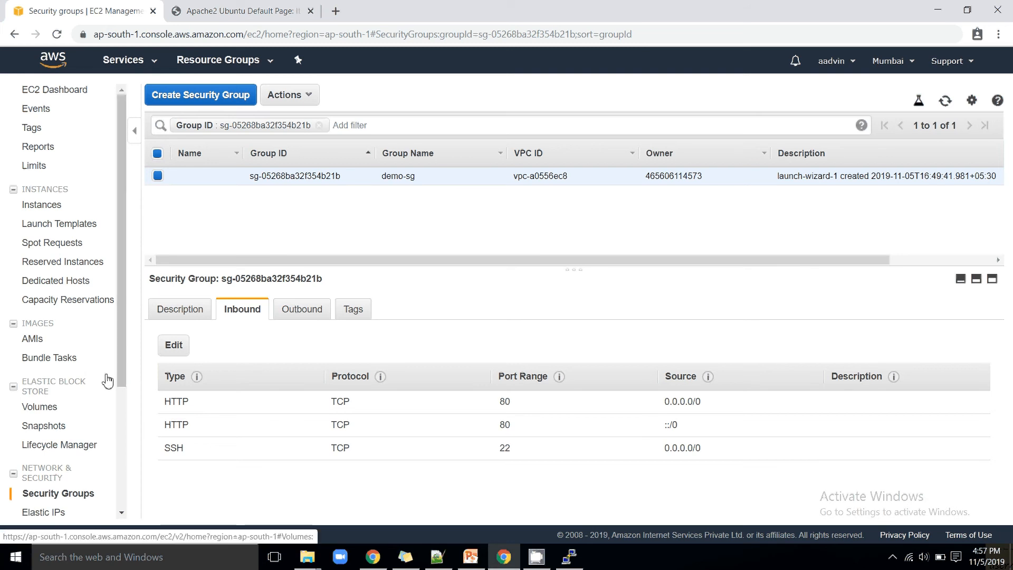
left_click_drag(124, 359, 126, 401)
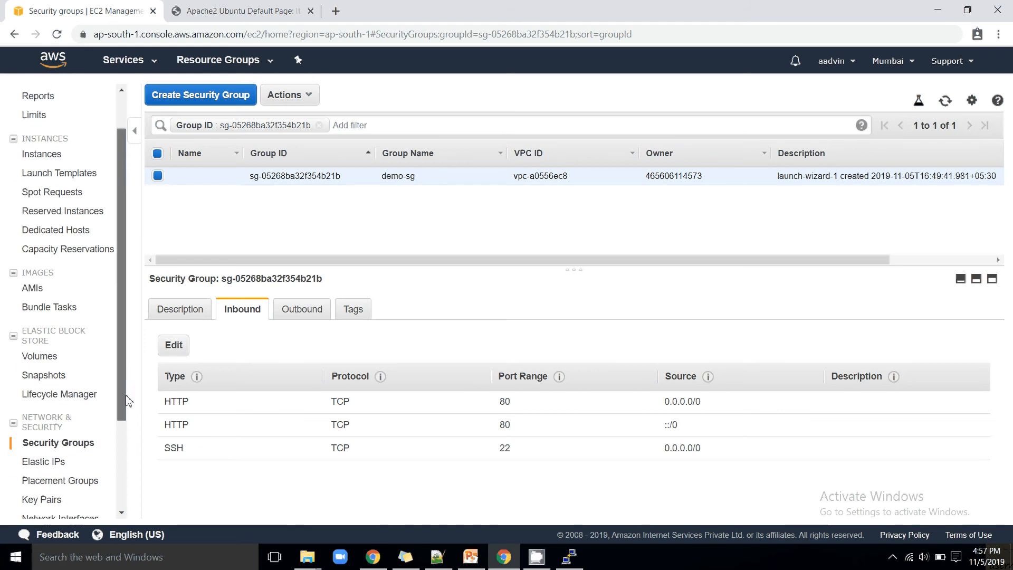
left_click(51, 361)
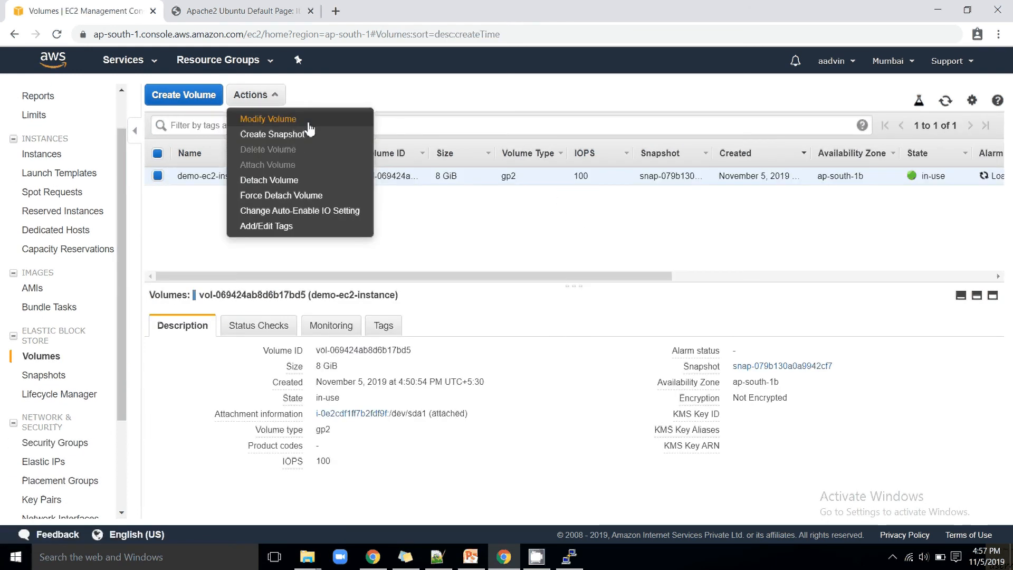
left_click(166, 250)
left_click(158, 176)
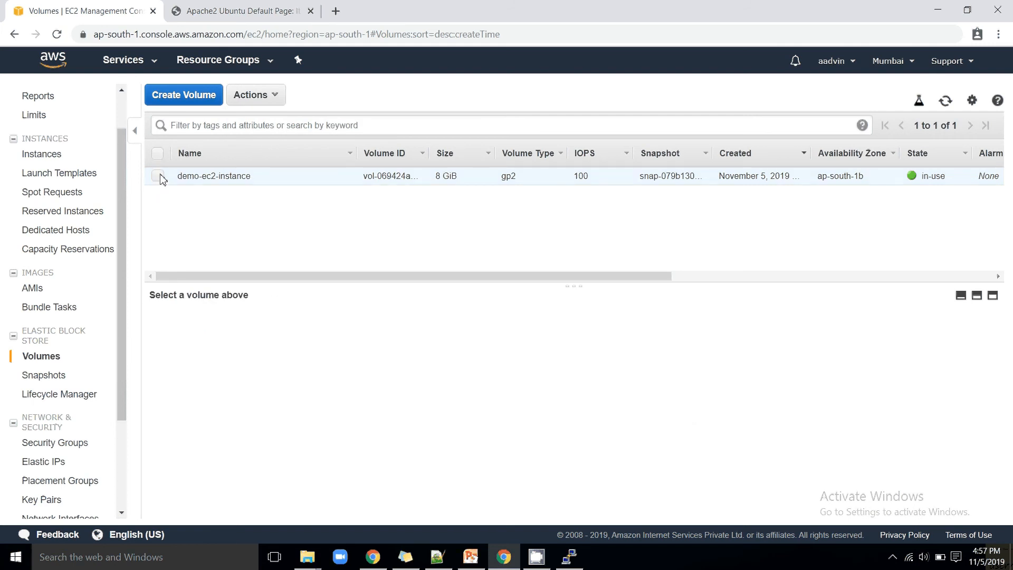
left_click(193, 183)
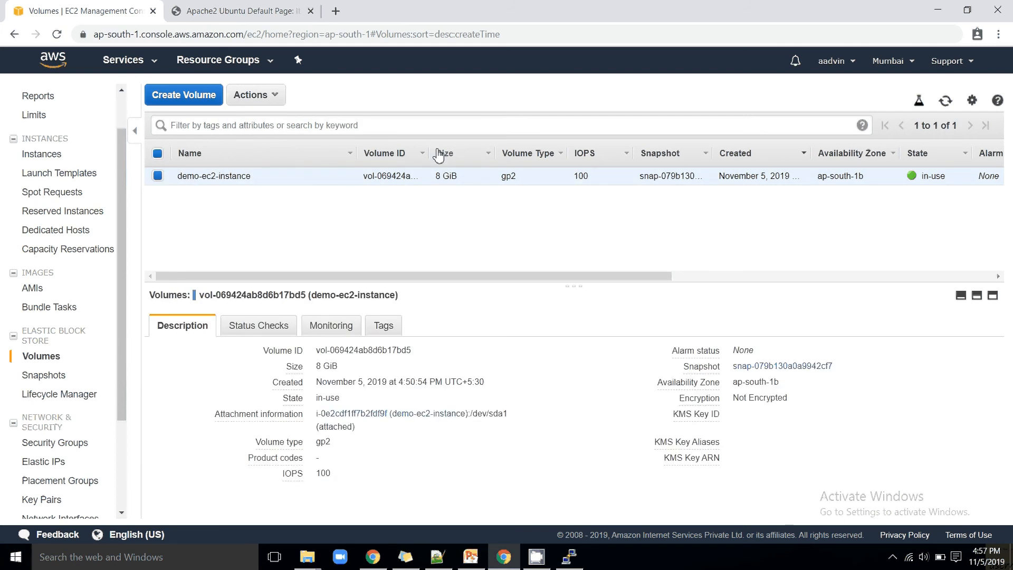
left_click_drag(431, 153, 516, 153)
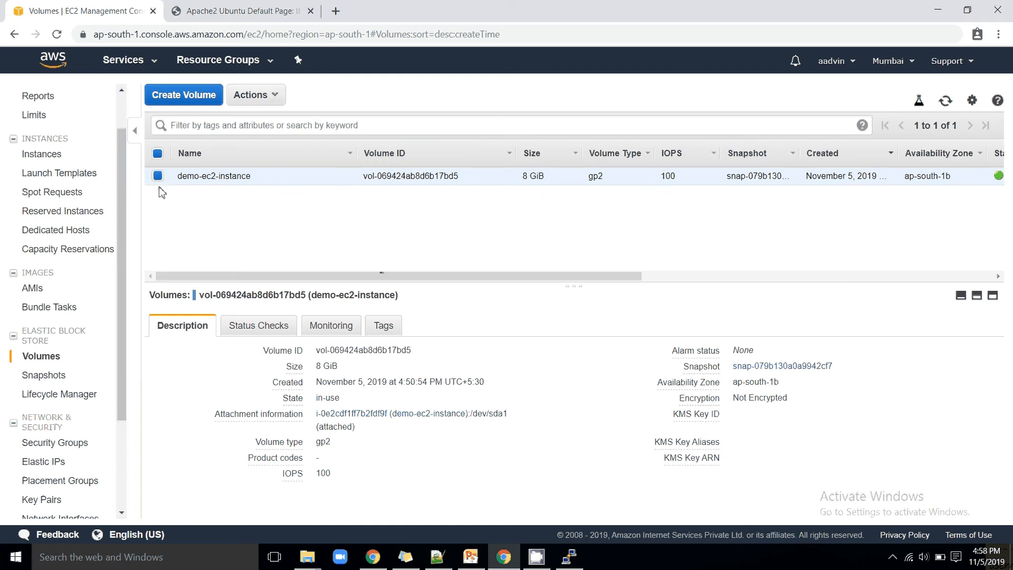
Review the actions available for the demo-ec2-instance volume and view the Snapshots page before returning to the volumes list
left_click(278, 101)
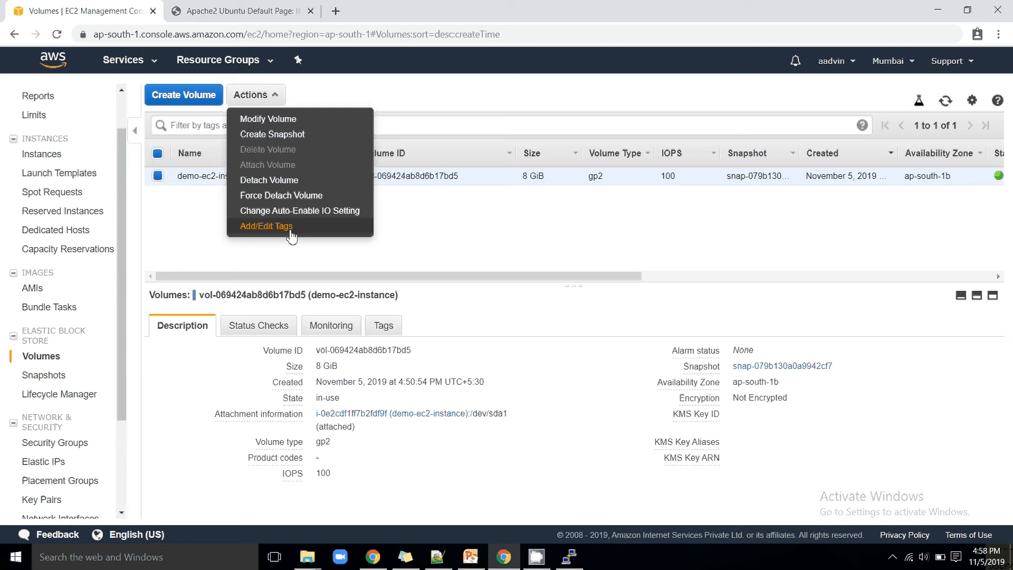
left_click(214, 254)
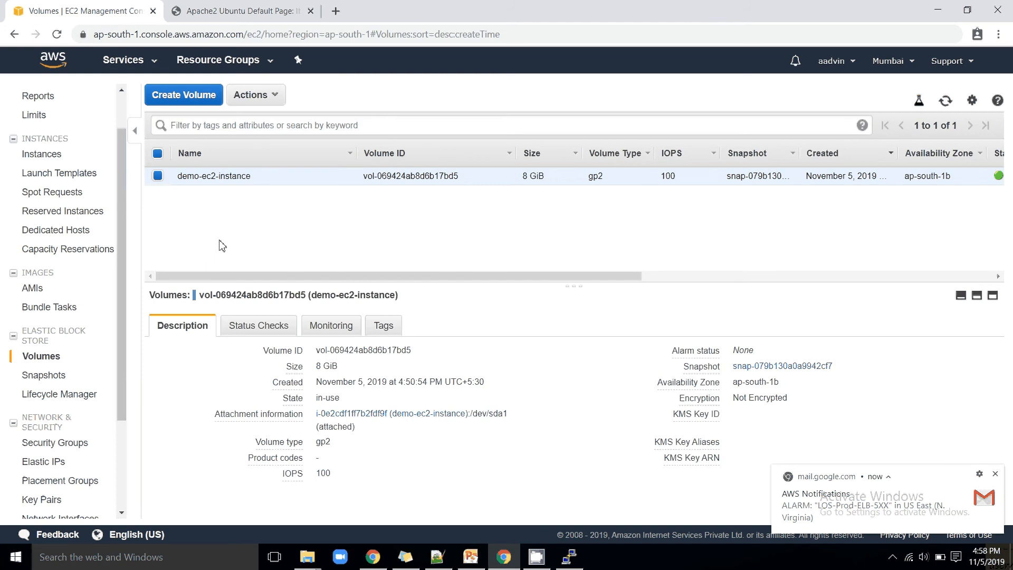
left_click(57, 378)
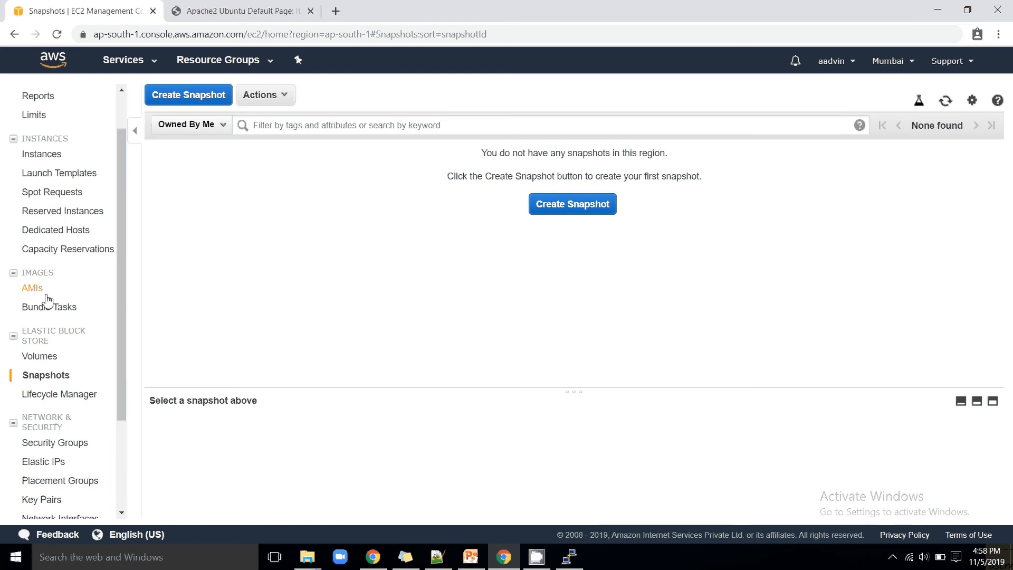
left_click(51, 361)
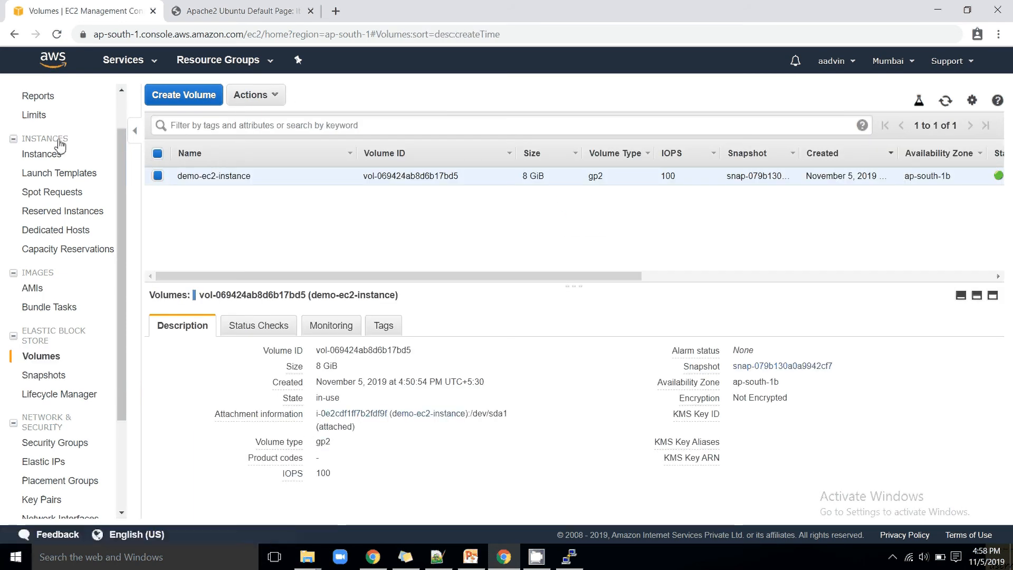
Open the Instances list and review the instance state, settings, image, networking and CloudWatch monitoring actions available for demo-ec2-instance
left_click(56, 158)
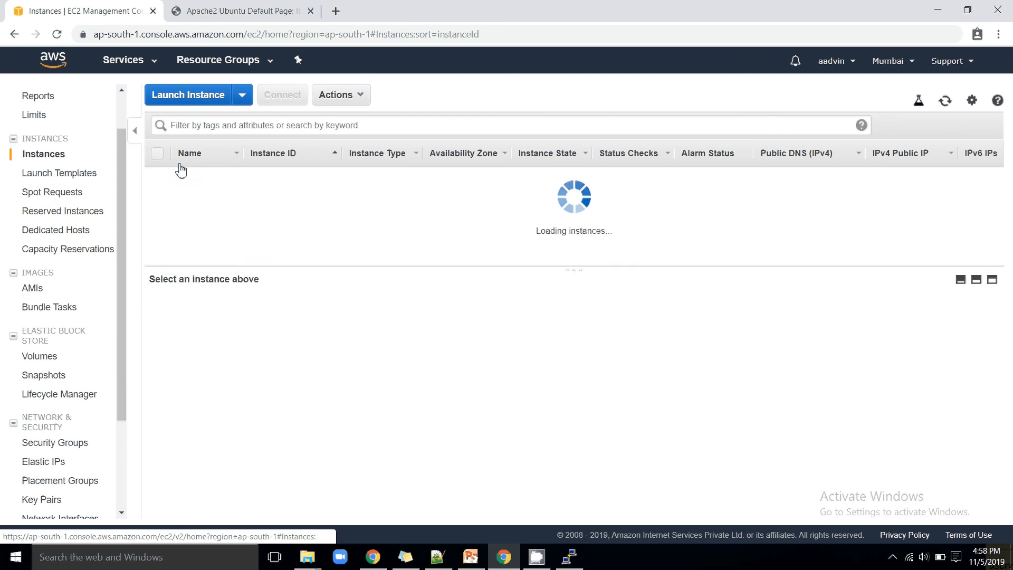
left_click(355, 98)
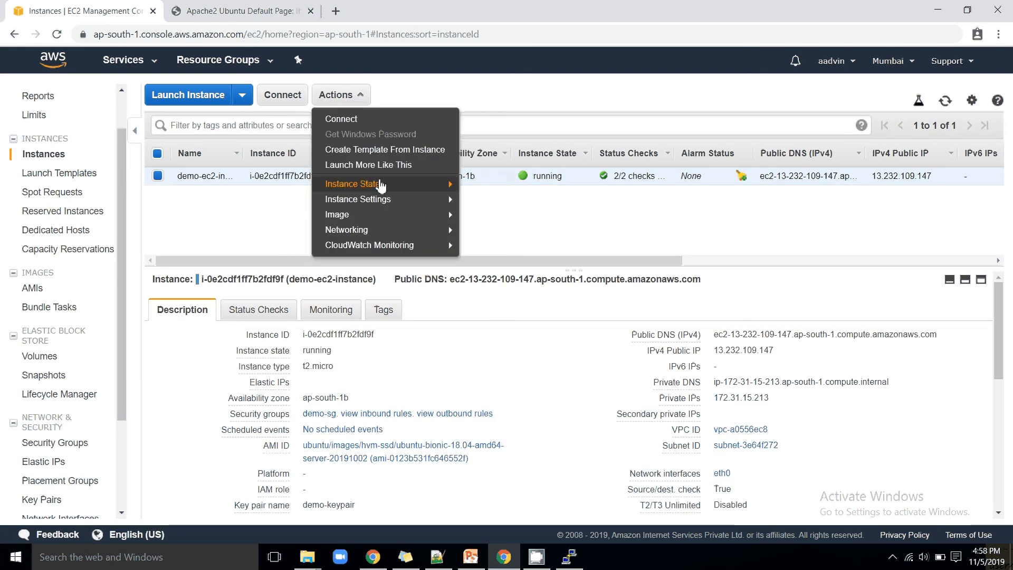
mouse_move(407, 214)
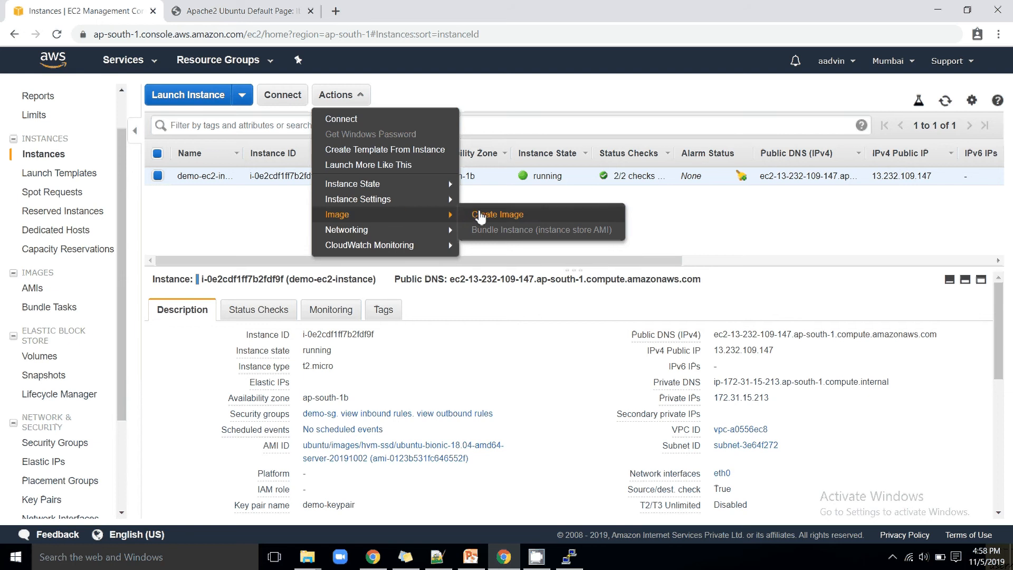
mouse_move(440, 186)
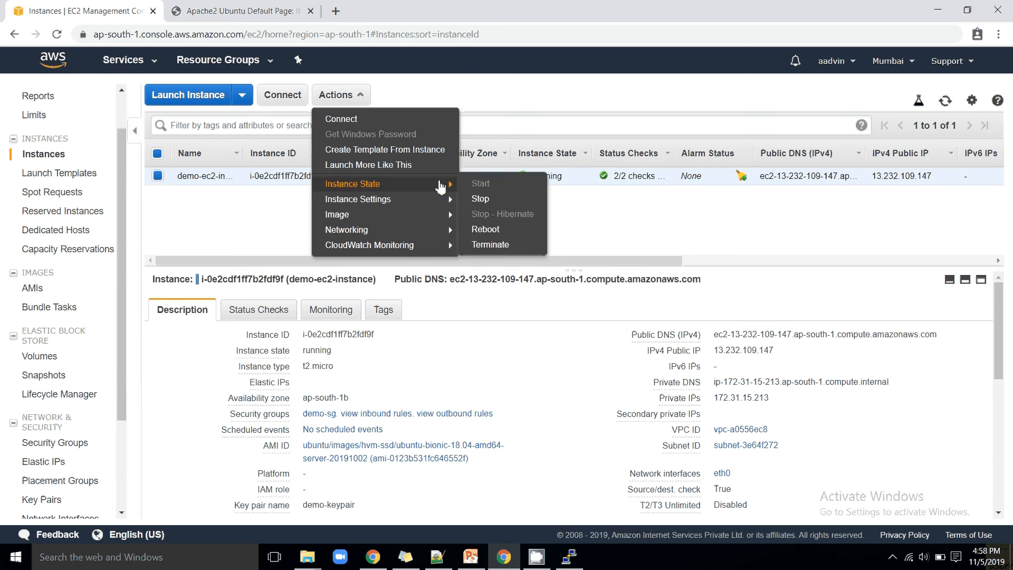
mouse_move(451, 203)
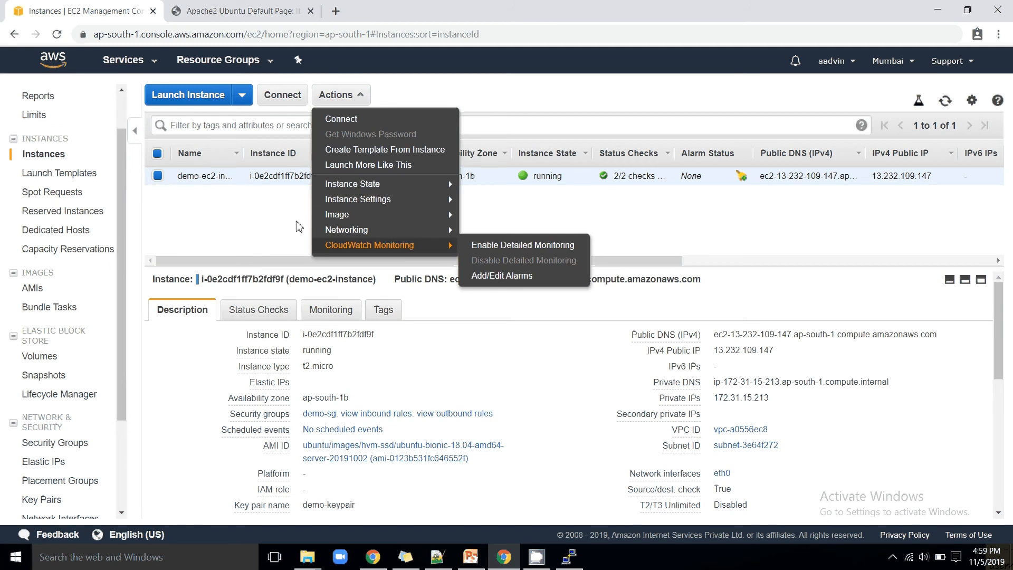
mouse_move(389, 235)
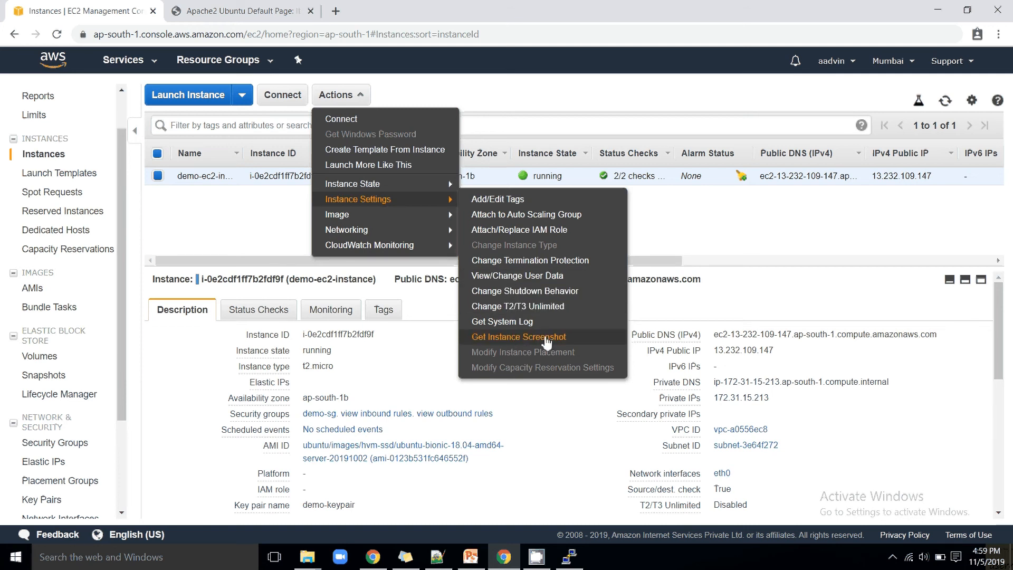
mouse_move(447, 221)
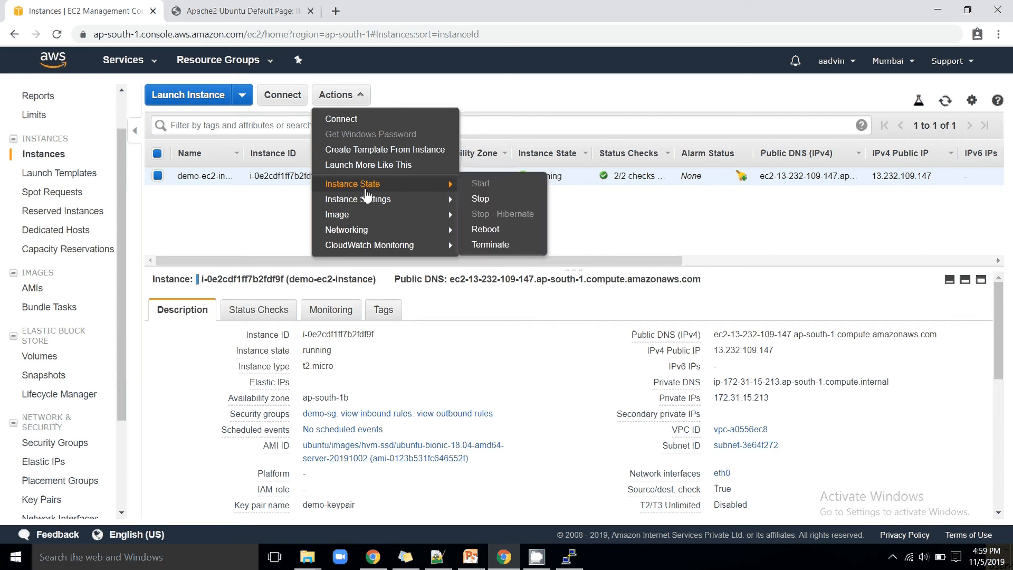
mouse_move(373, 202)
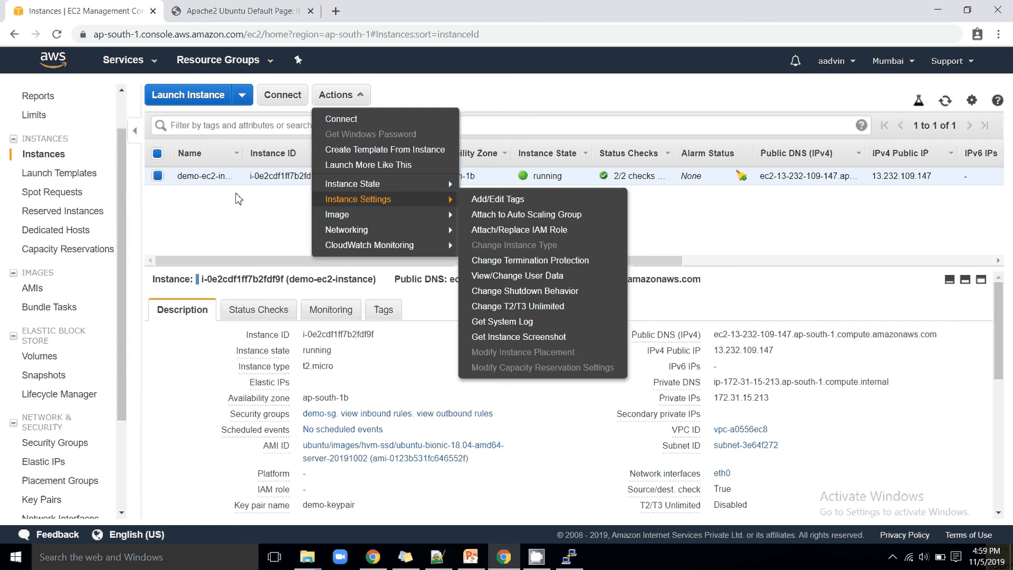
mouse_move(351, 185)
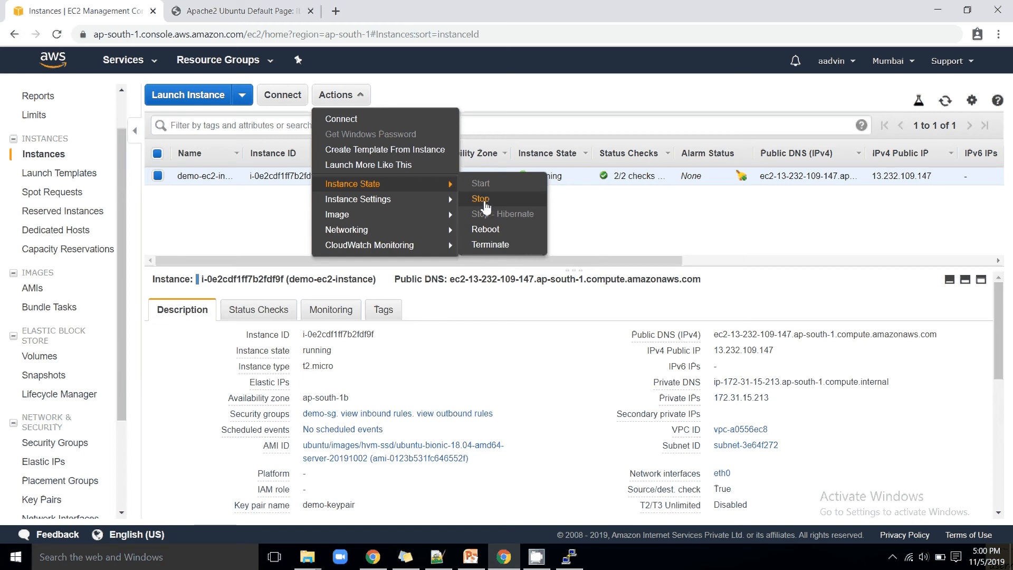
left_click(361, 95)
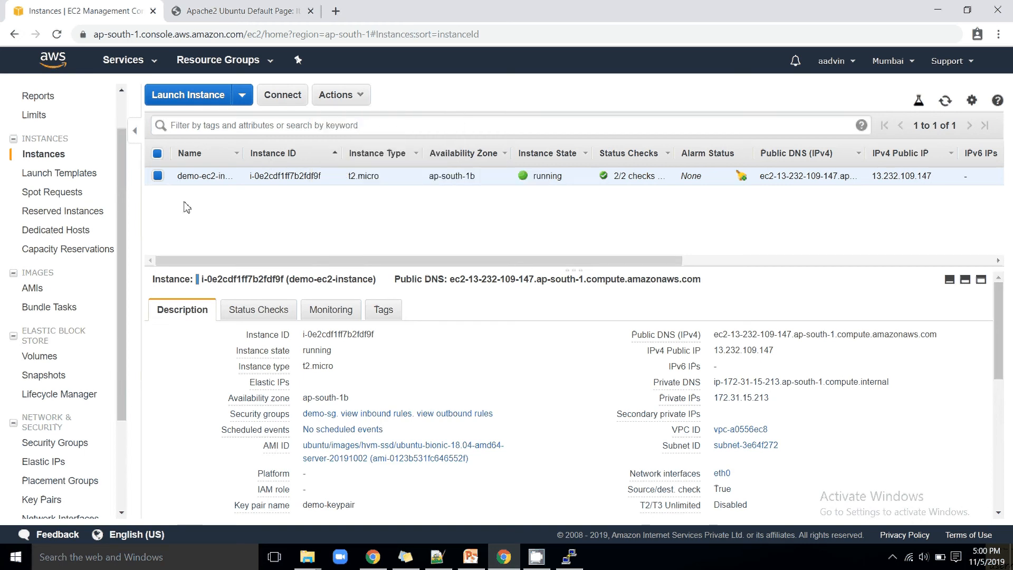
Create an image of demo-ec2-instance named demo-image with the description demo, and dismiss the request confirmation
left_click(363, 95)
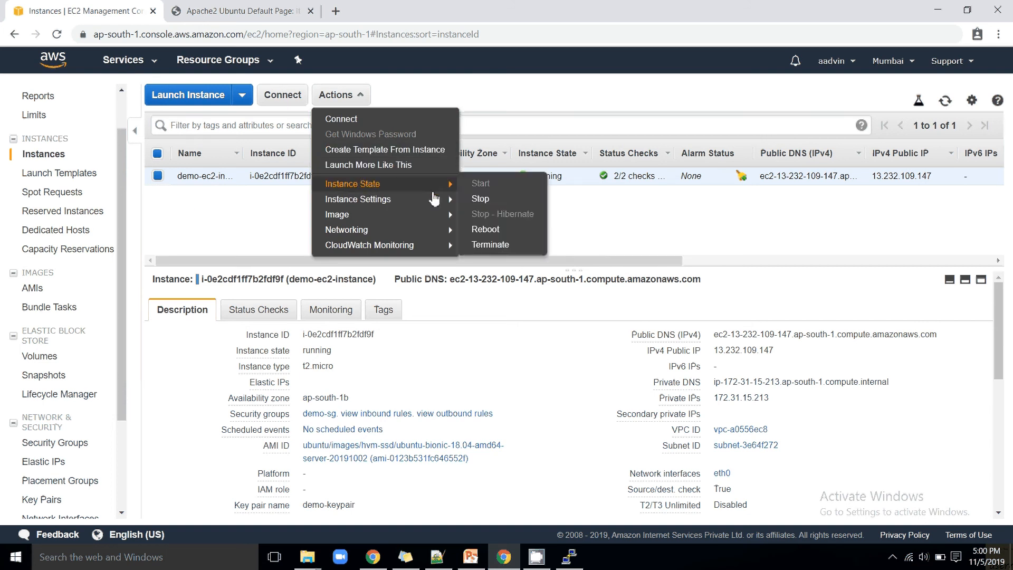
mouse_move(438, 209)
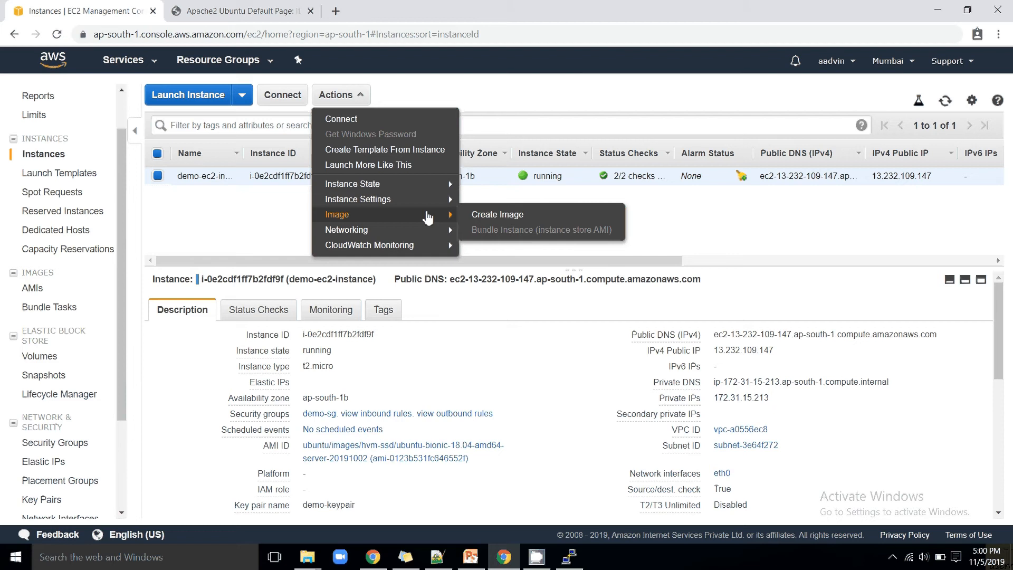
left_click(504, 215)
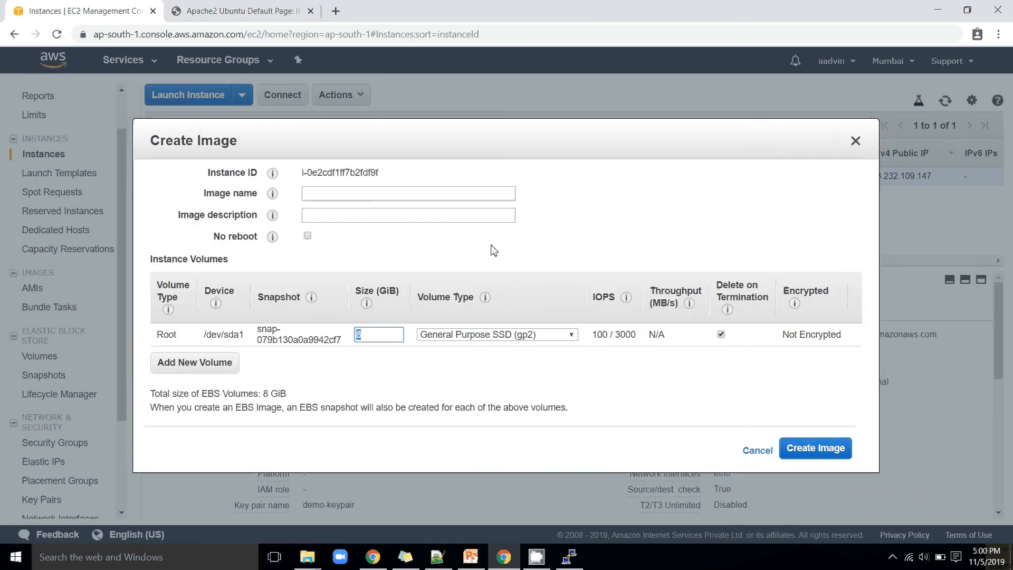
left_click(333, 192)
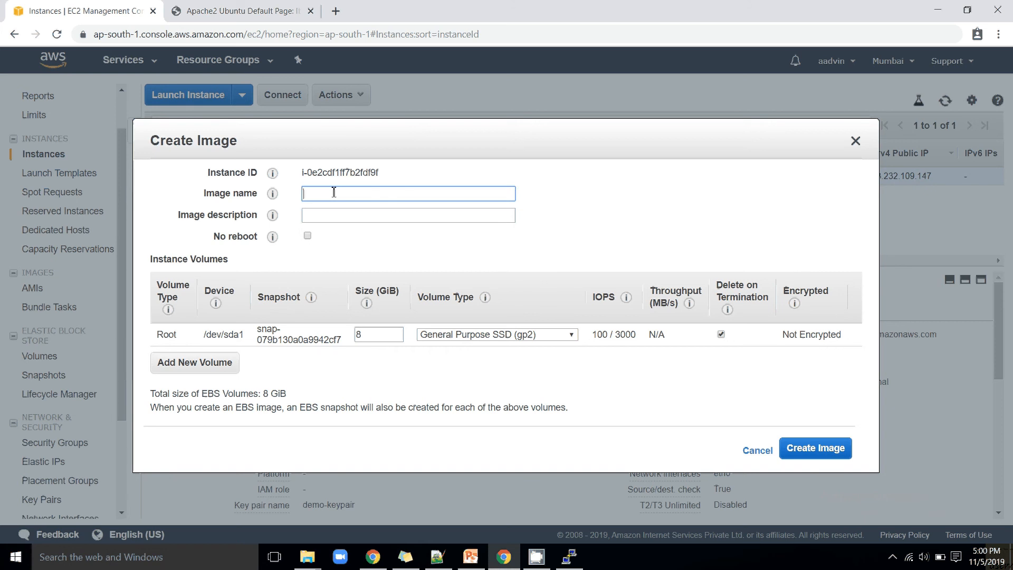
type("demo-image")
left_click(332, 214)
type("demo")
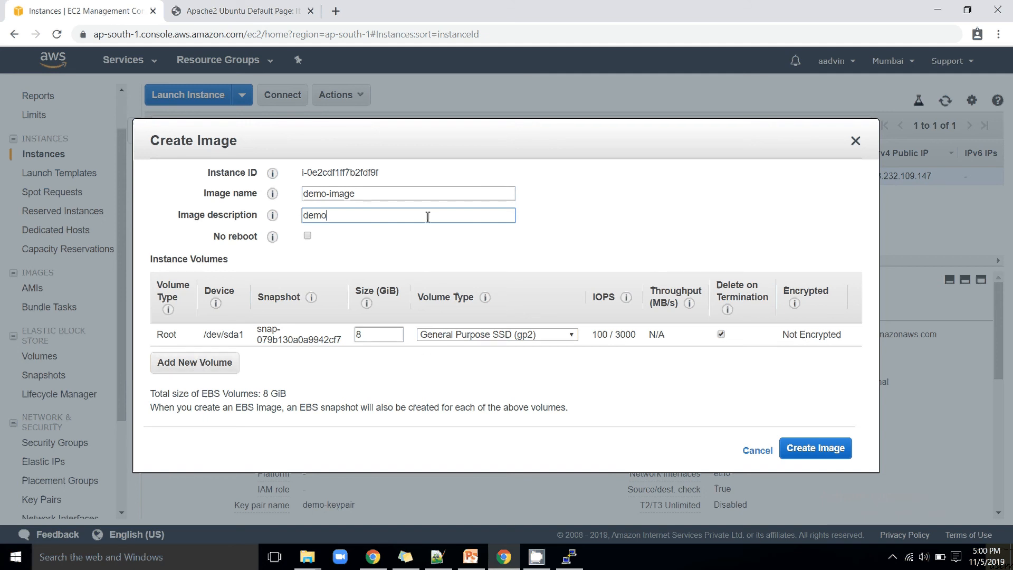
left_click(814, 455)
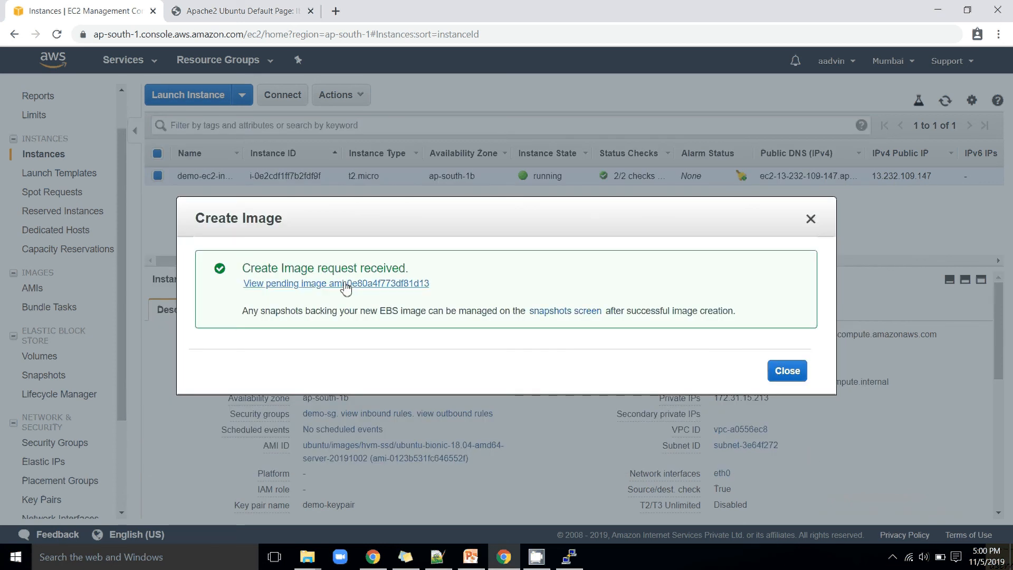
left_click(791, 371)
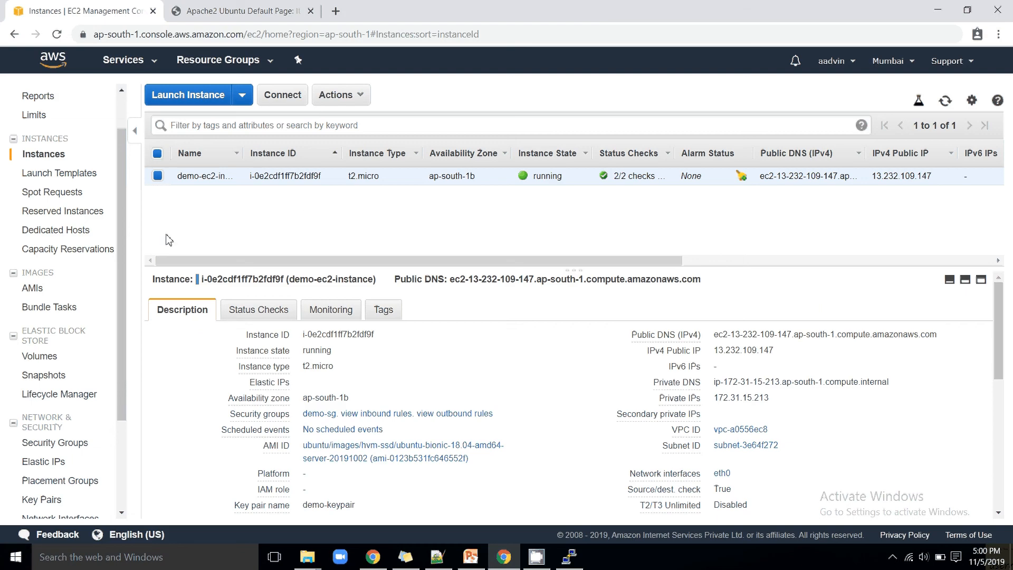
Check demo-image in the AMIs list, deselect demo-ec2-instance in the Instances list, and return to the AMIs list
left_click(29, 292)
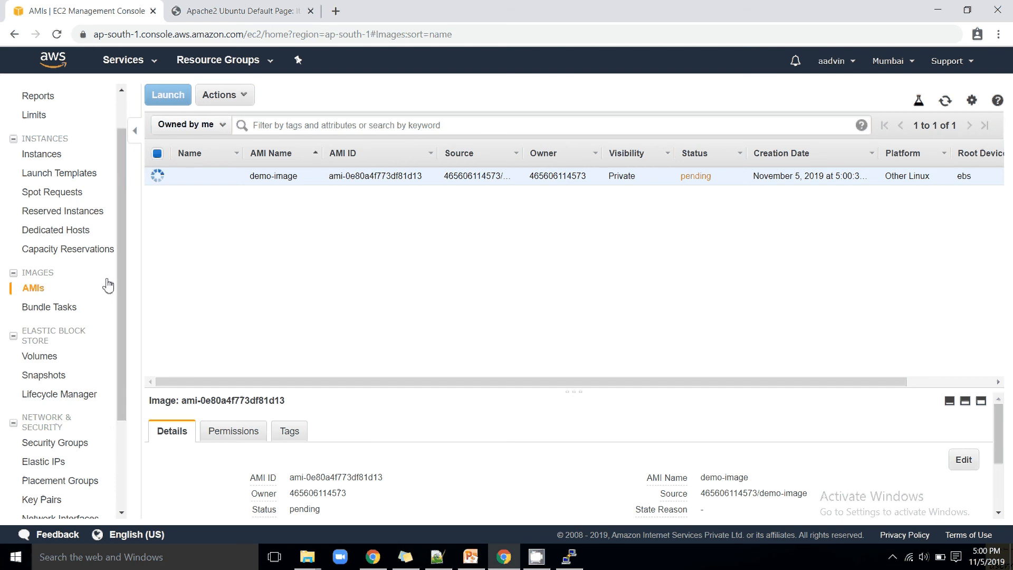
left_click(50, 160)
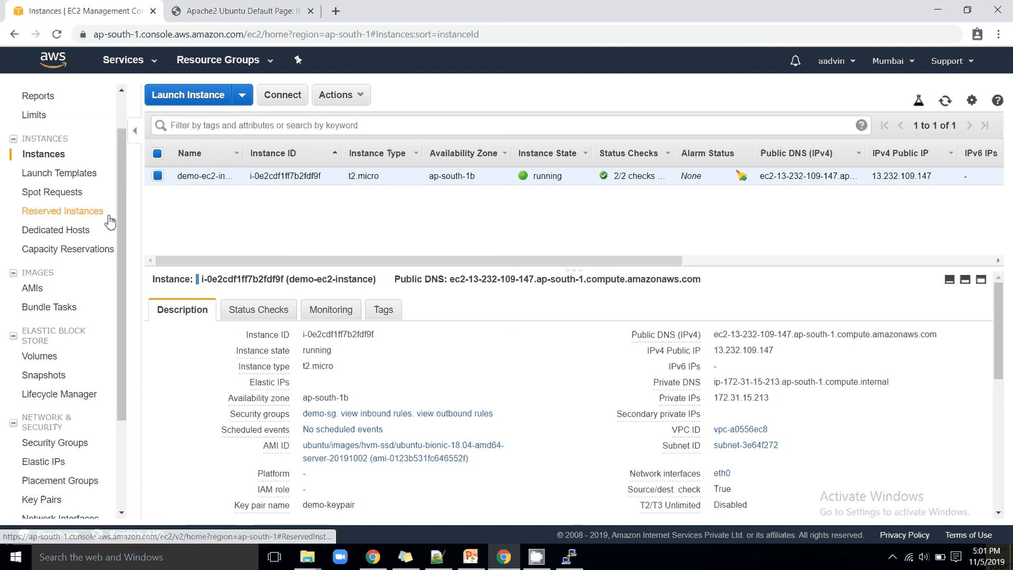
left_click(158, 175)
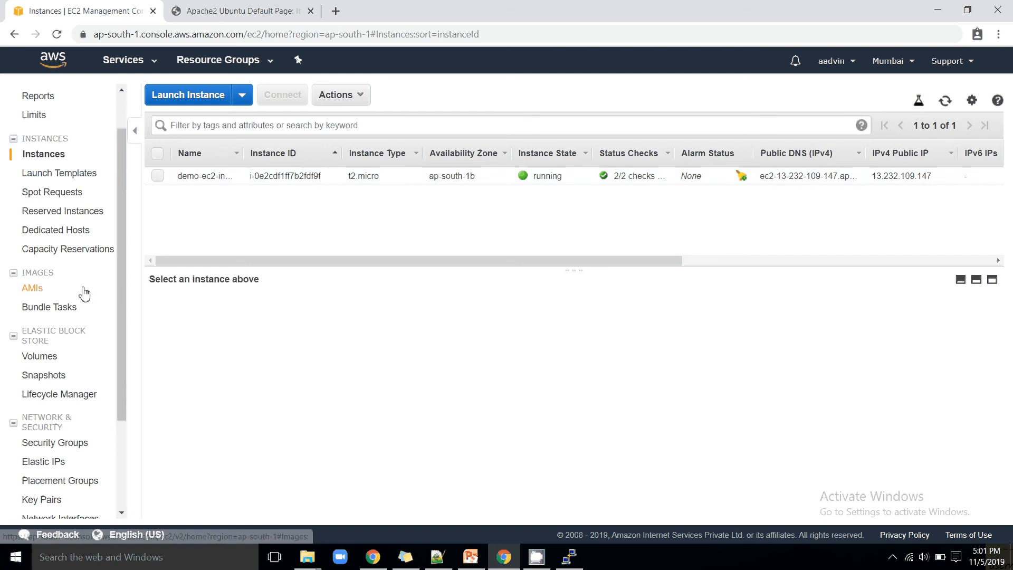
left_click(41, 289)
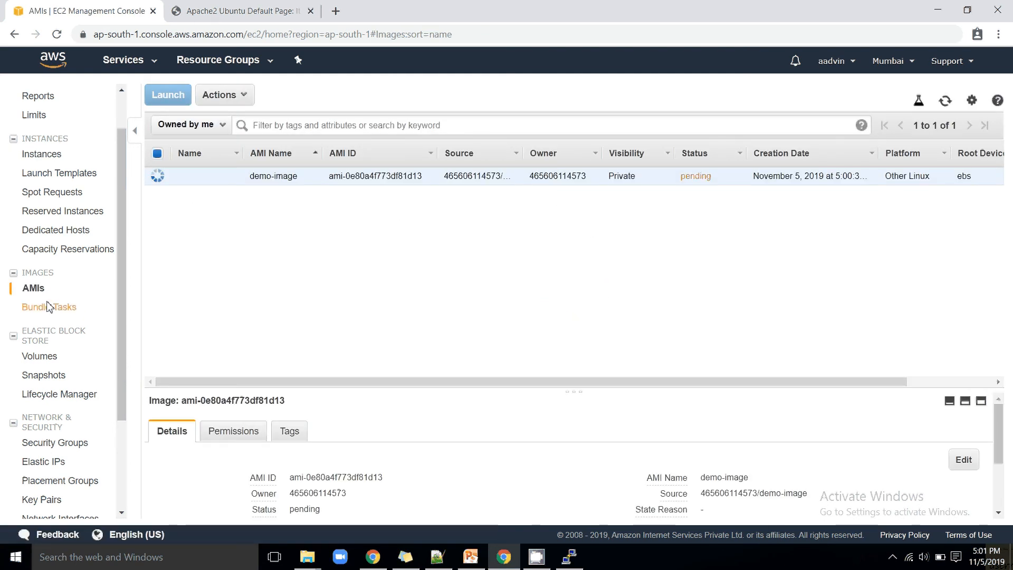
Create a snapshot of the demo-ec2-instance volume with the description demo-description and return to the volumes list
left_click(49, 357)
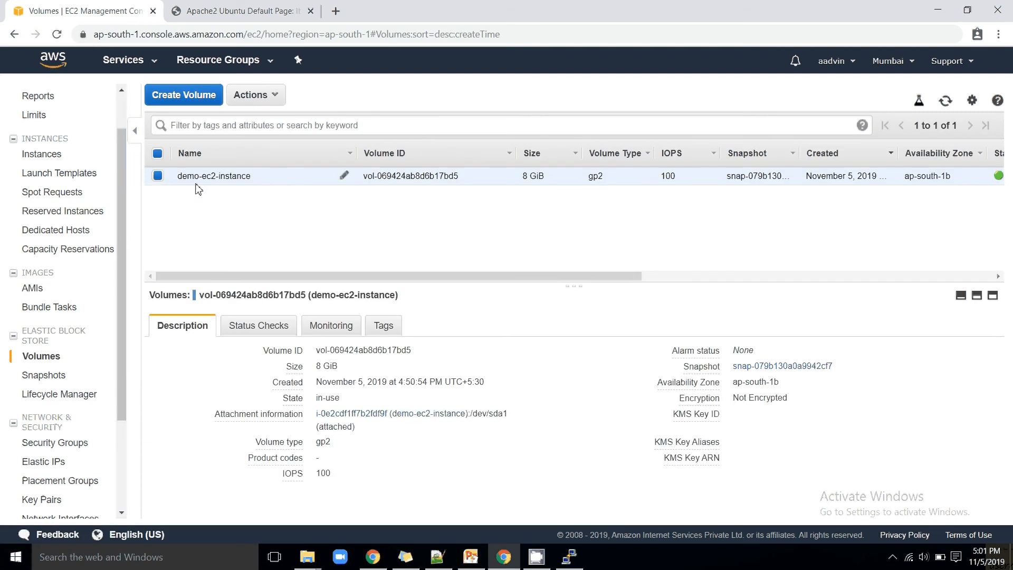
left_click(253, 96)
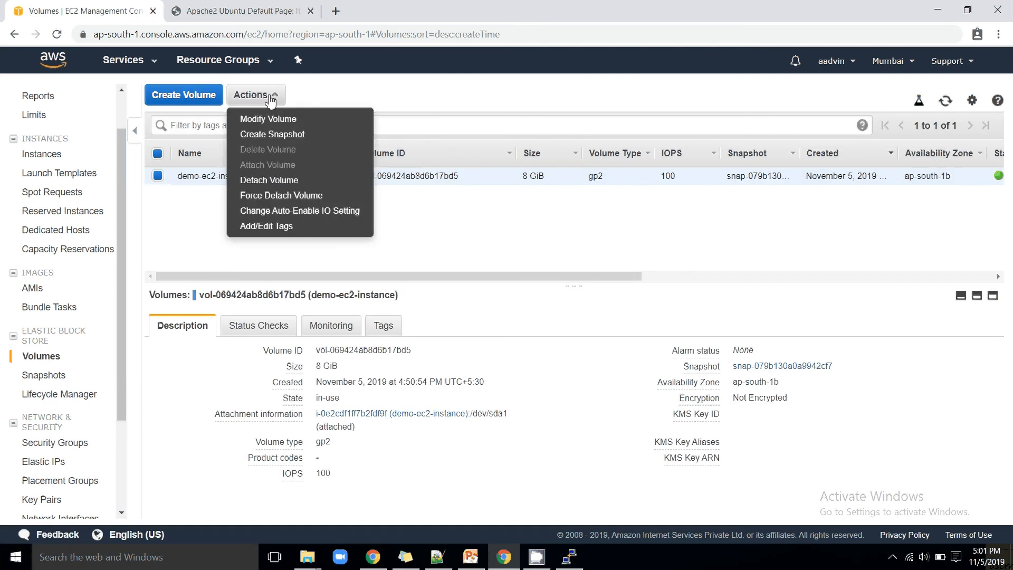
left_click(274, 135)
left_click(274, 204)
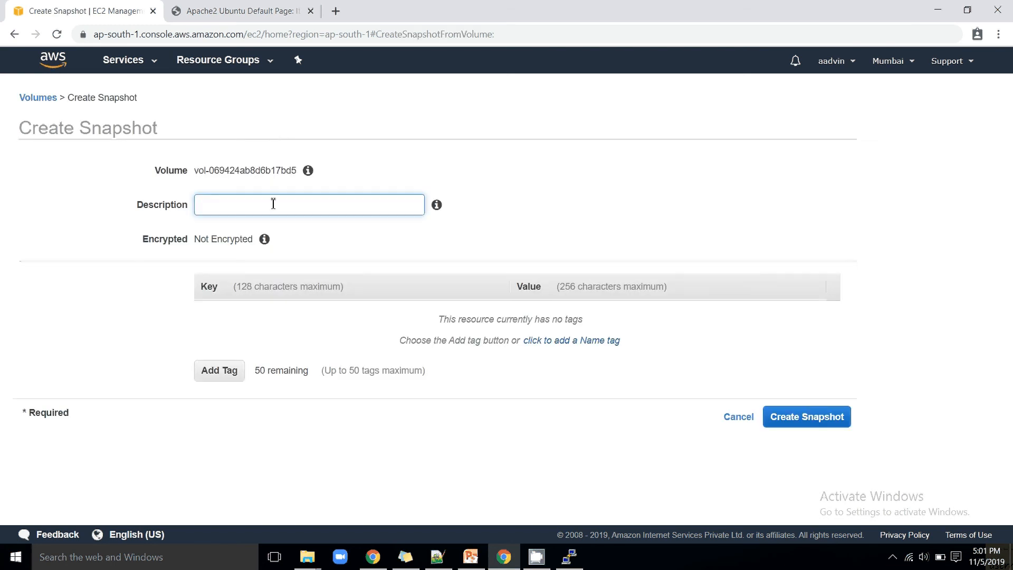
type("demo-description")
left_click(804, 419)
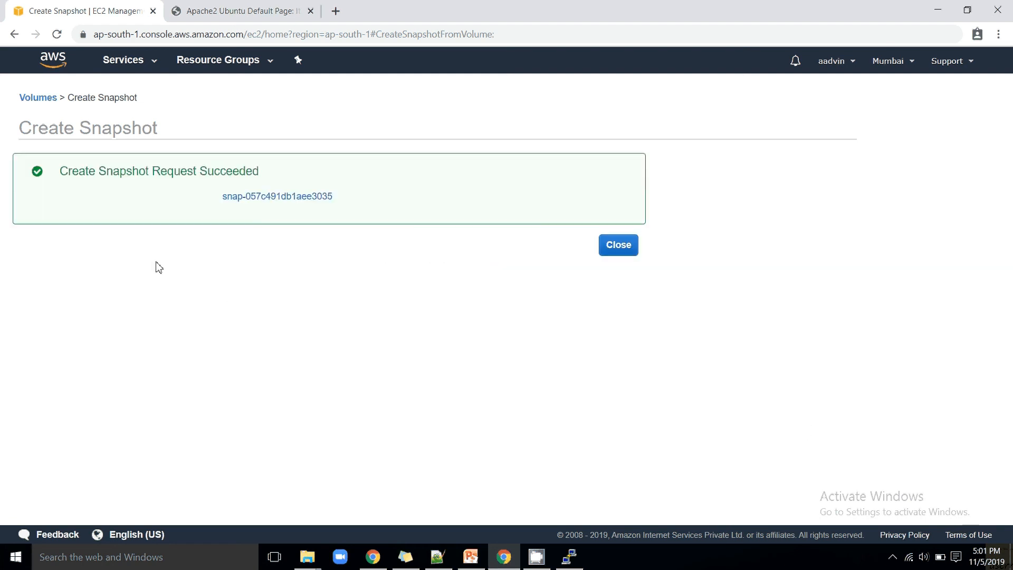
left_click(622, 253)
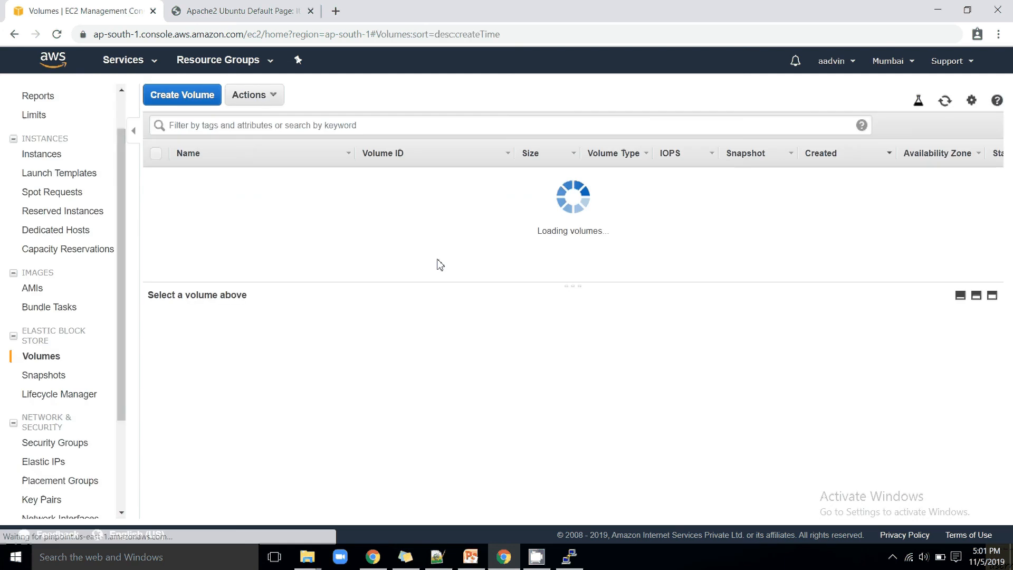
Check the Snapshots and AMIs lists, and review the actions available for the snapshot generated by the image creation
left_click(51, 378)
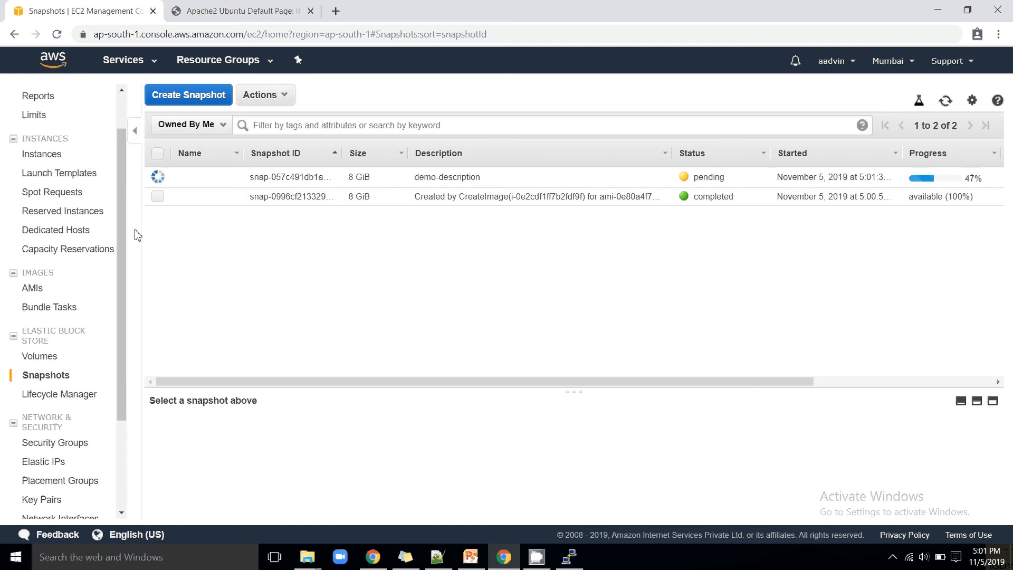
left_click(32, 288)
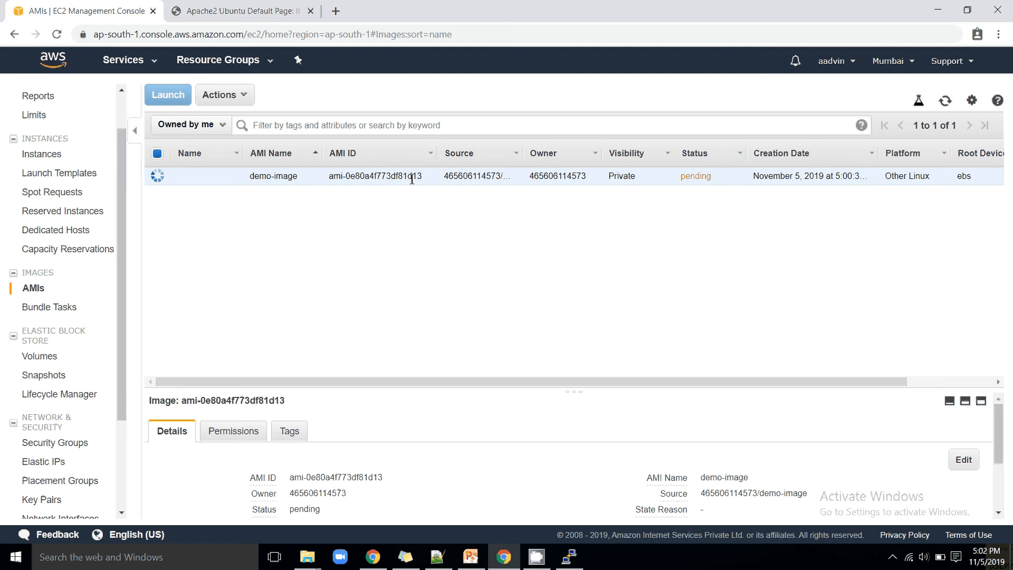
left_click(46, 376)
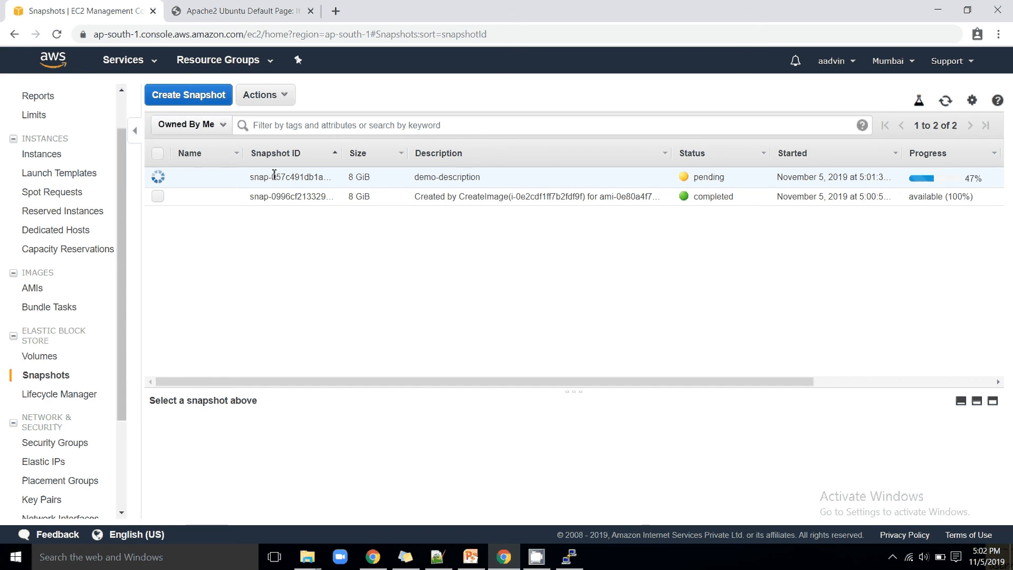
left_click(159, 196)
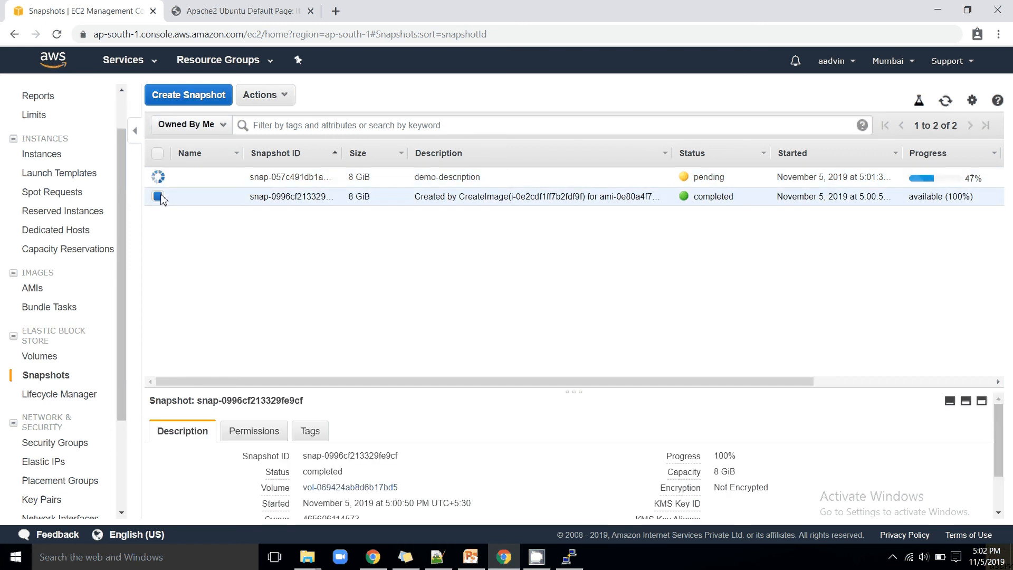
left_click(289, 97)
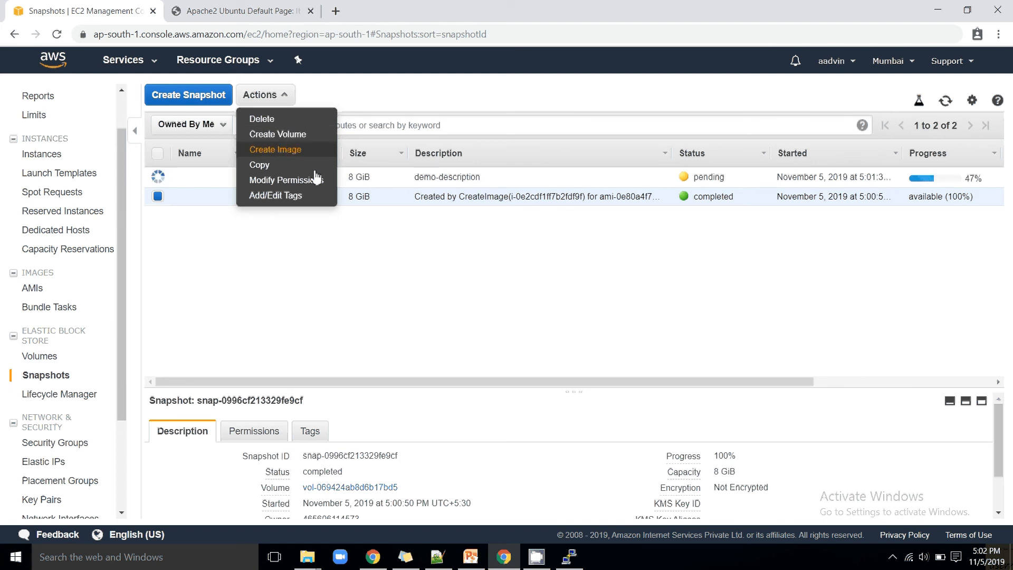
left_click(358, 272)
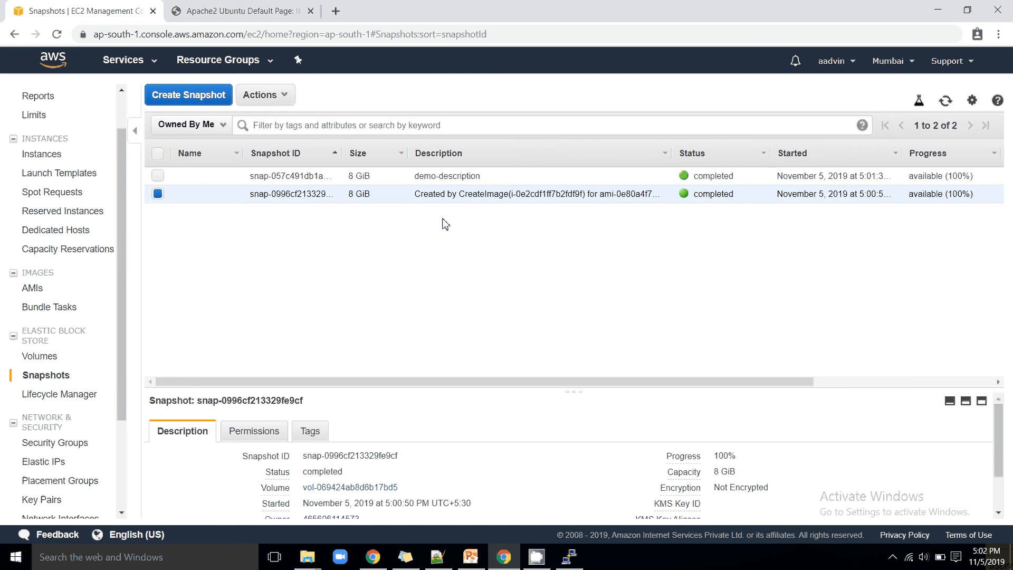
Try Canada (Central) and Asia Pacific (Hong Kong) as destination regions for copying the demo-description snapshot, and cancel the copy
left_click(158, 195)
left_click(157, 177)
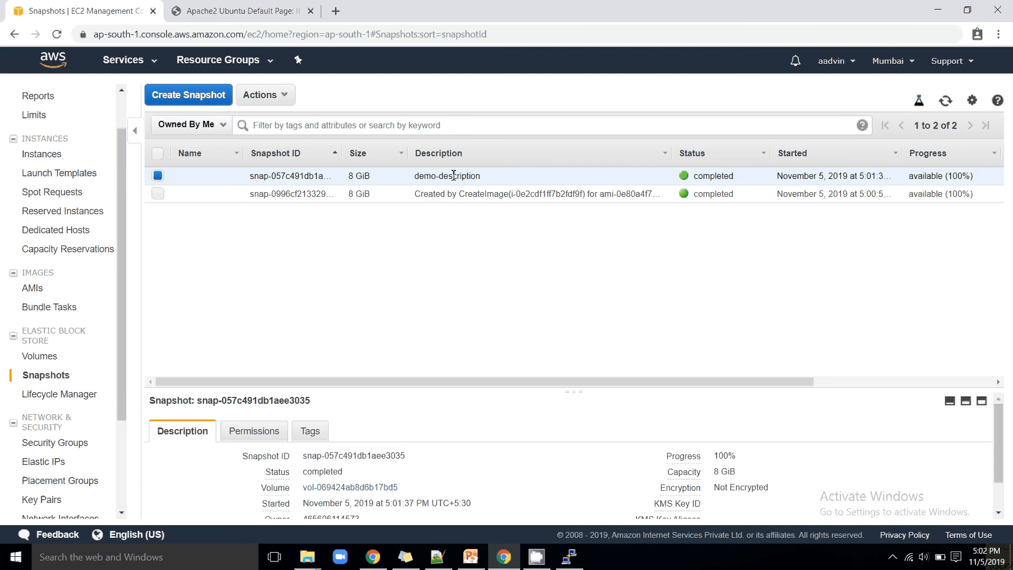
left_click(282, 100)
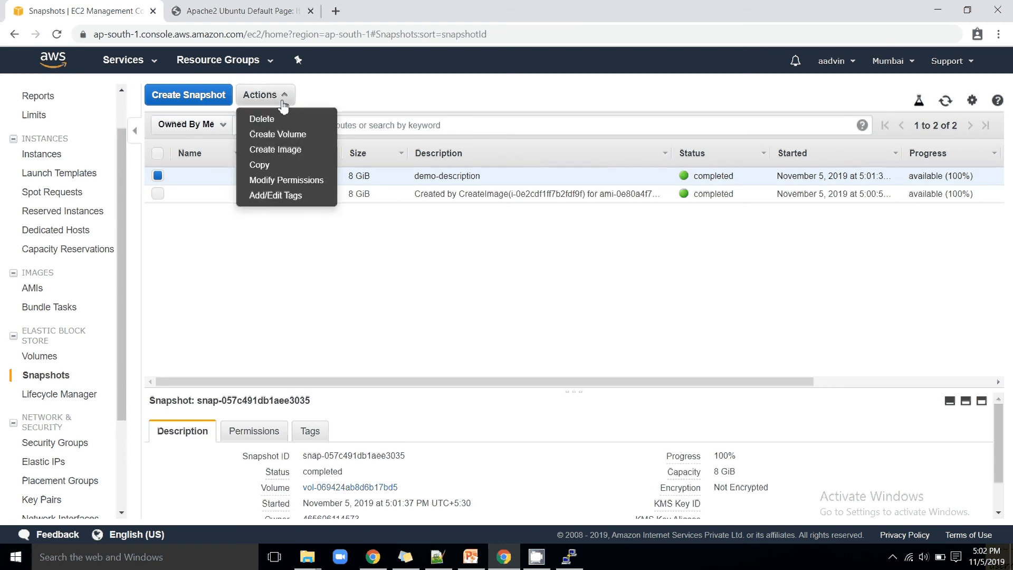
left_click(274, 166)
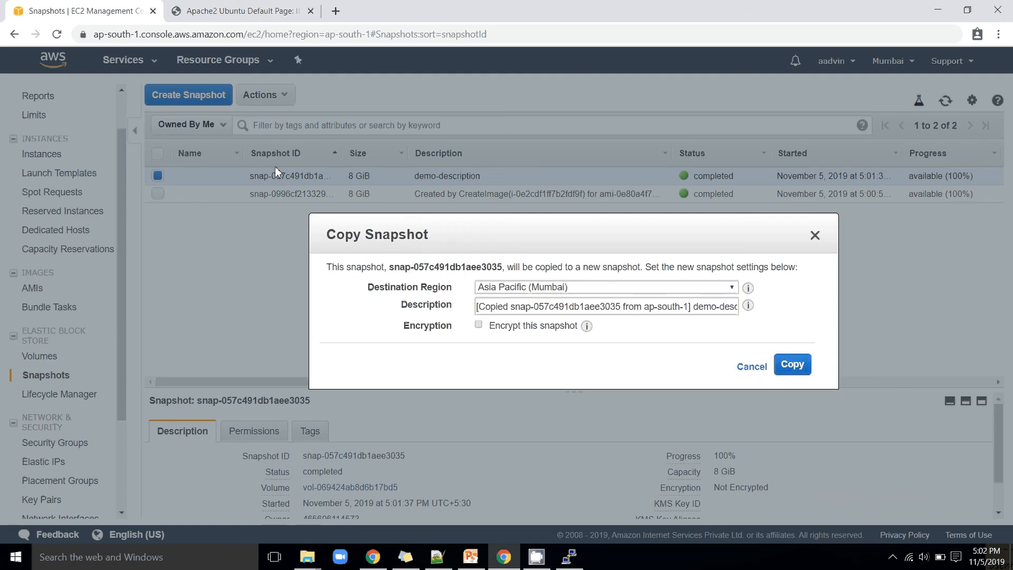
left_click(732, 288)
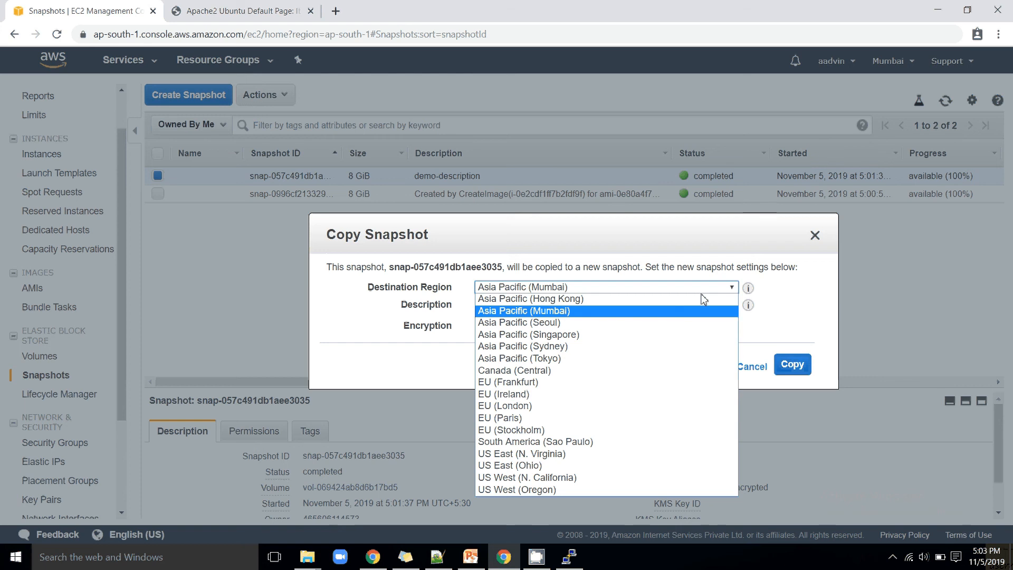
left_click(528, 371)
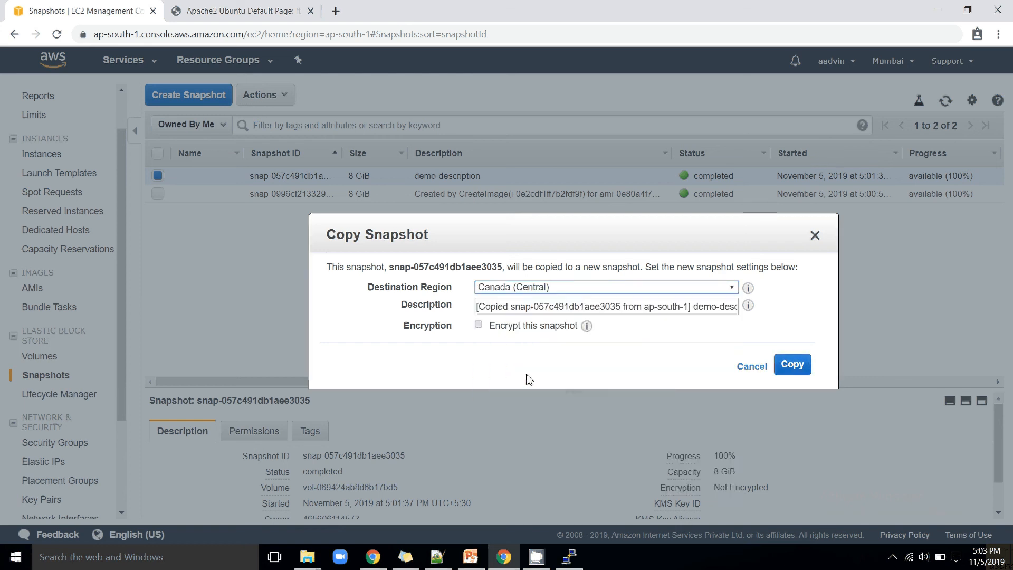
left_click(731, 289)
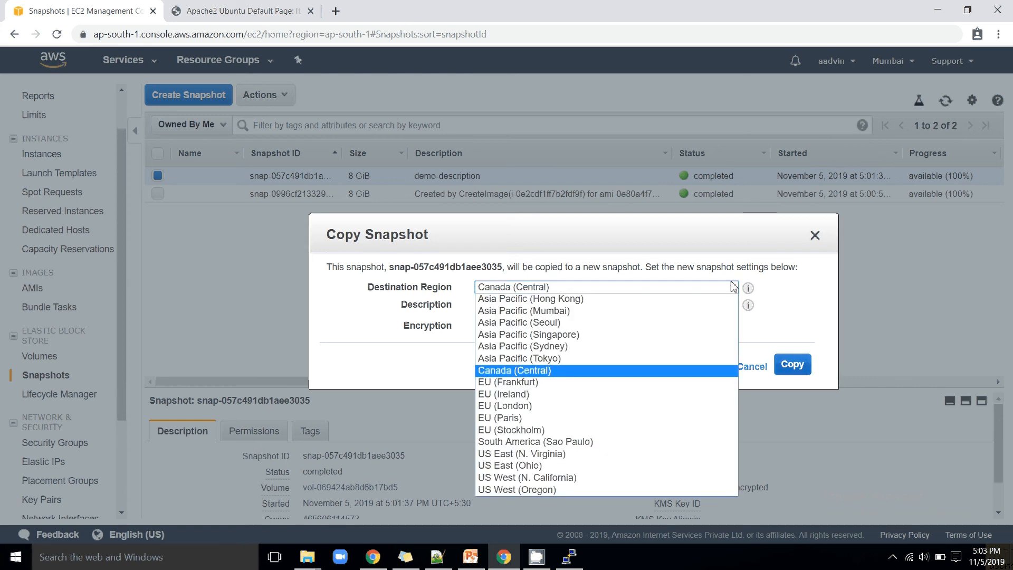
left_click(544, 299)
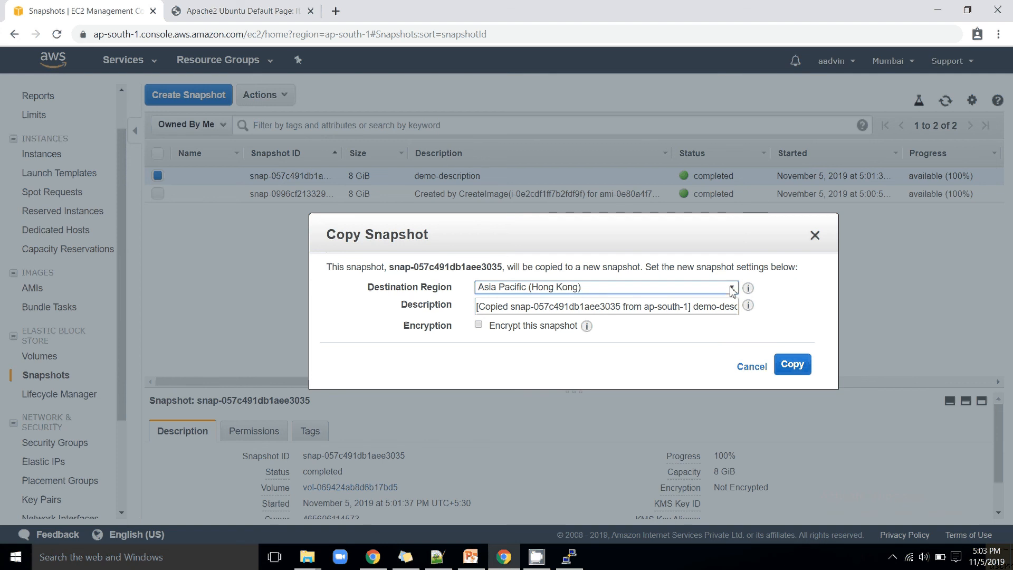
left_click(752, 367)
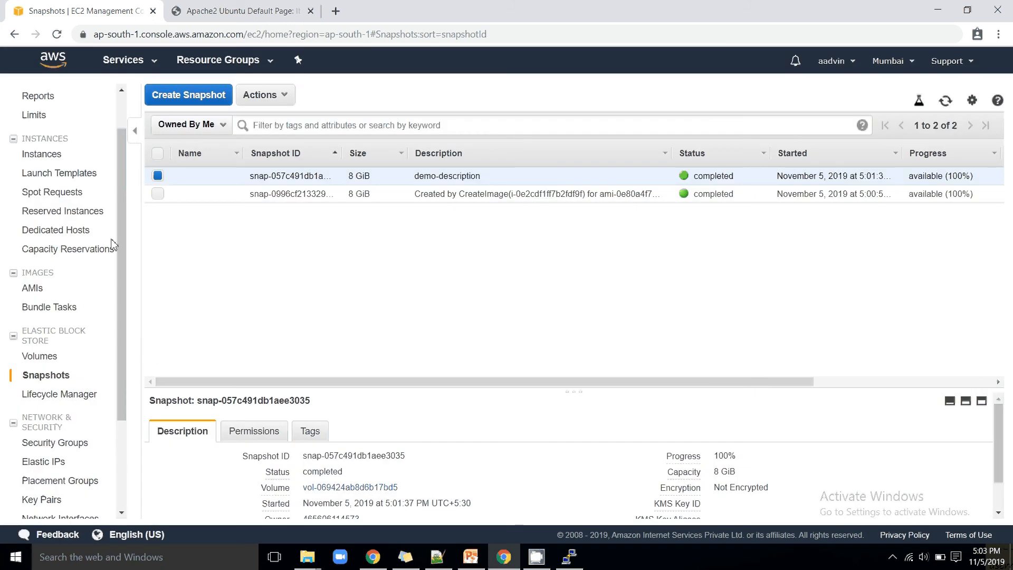
Create a placement group named demo-placement-group with the Cluster strategy
scroll(118, 284, "up", 1)
scroll(122, 285, "up", 2)
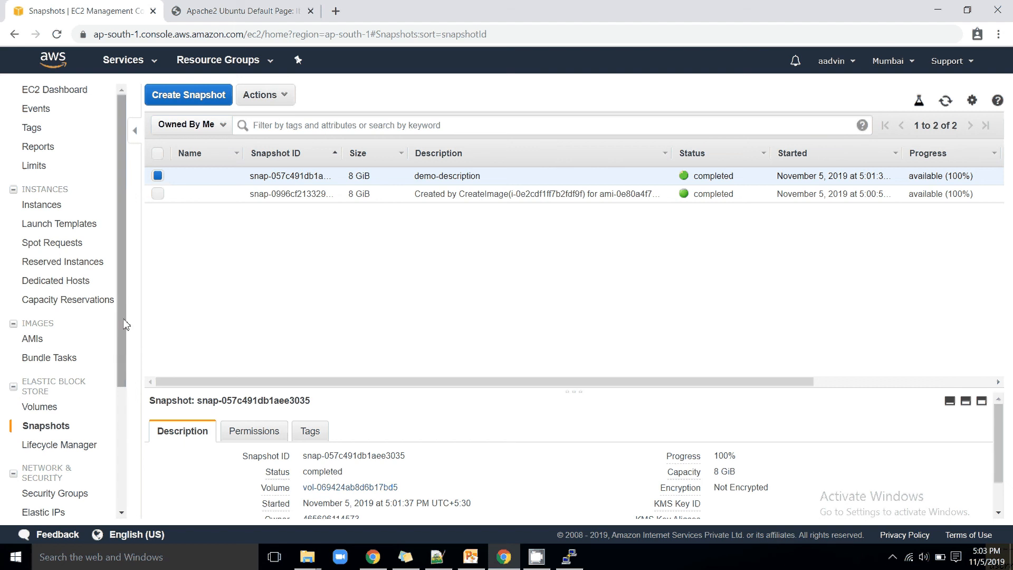
left_click_drag(122, 318, 126, 387)
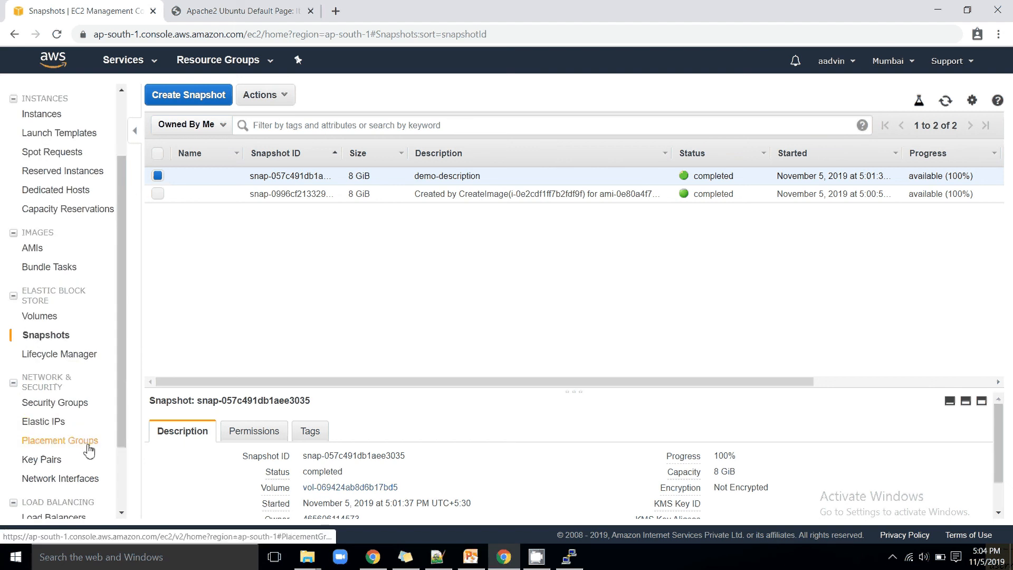
left_click(66, 450)
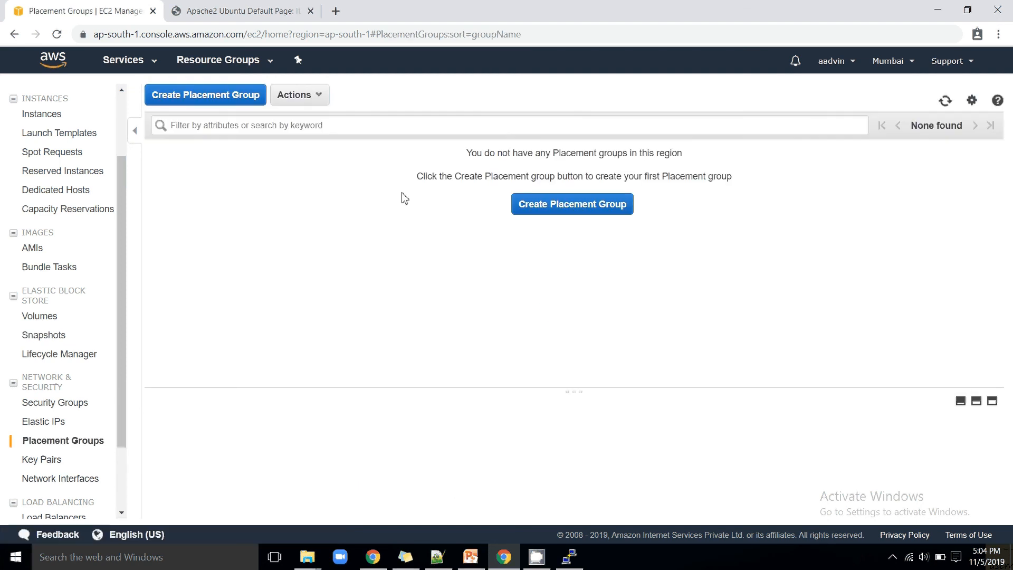
left_click(243, 97)
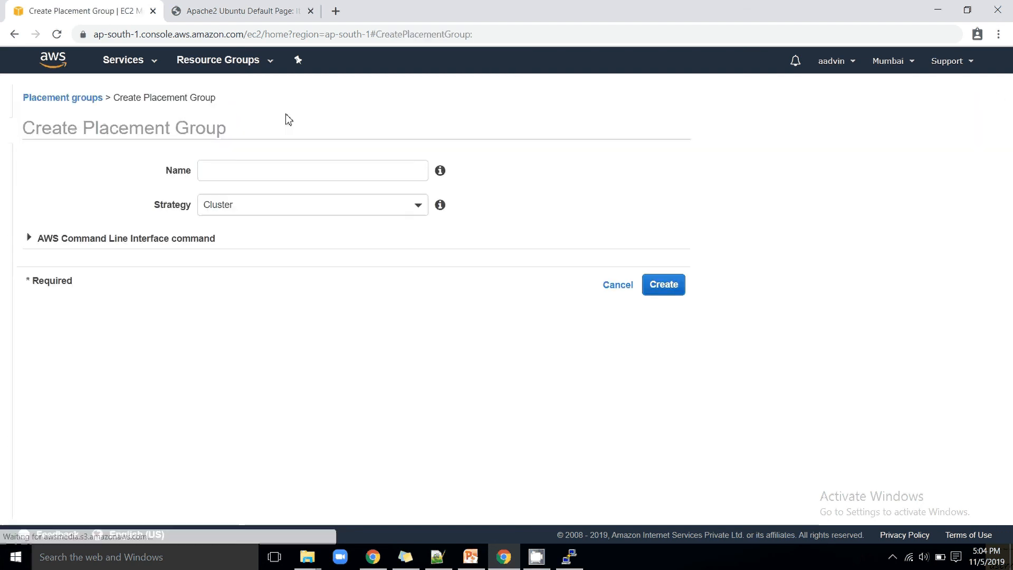
left_click(346, 168)
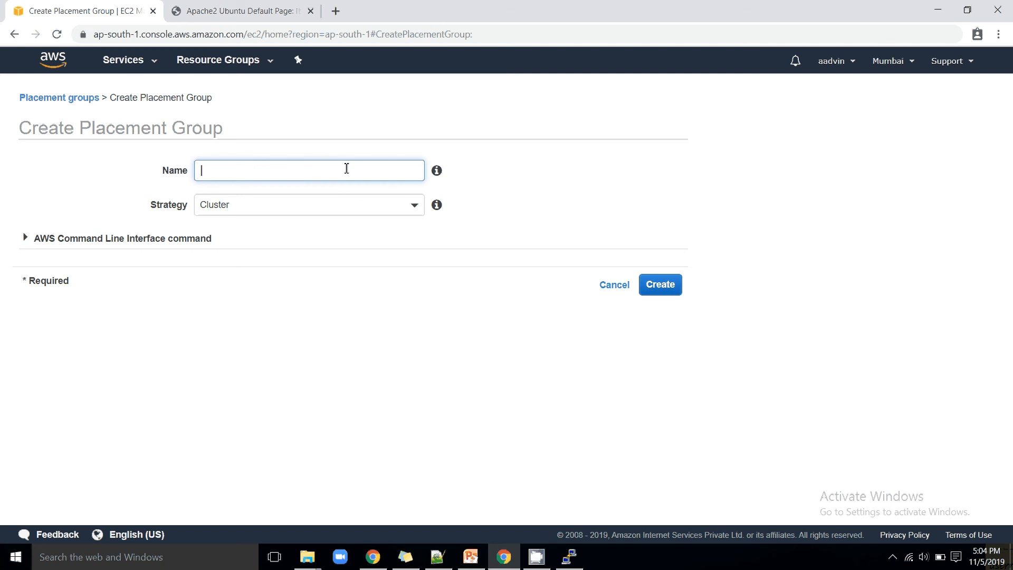
type("demo-placement-group")
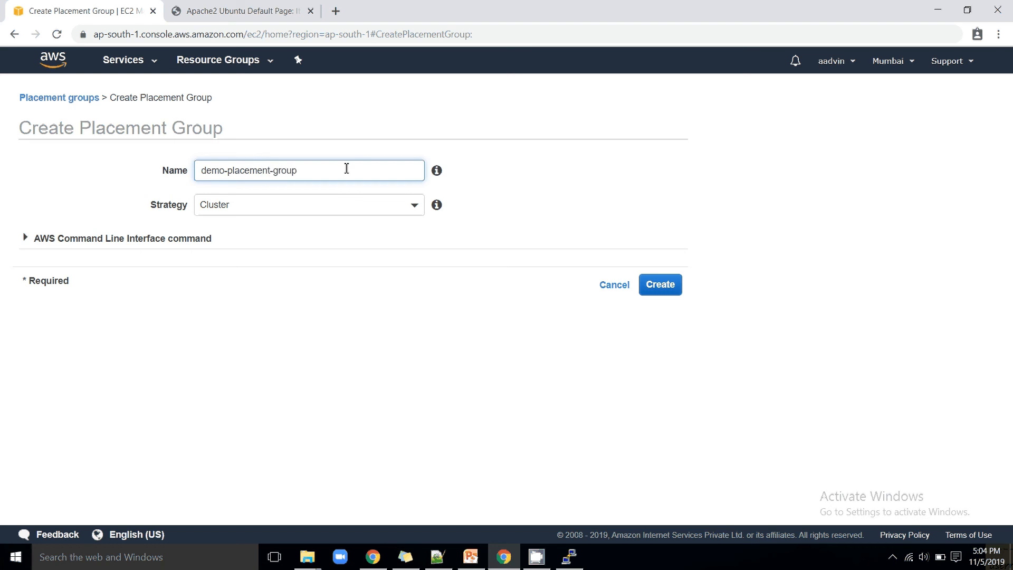
left_click(414, 204)
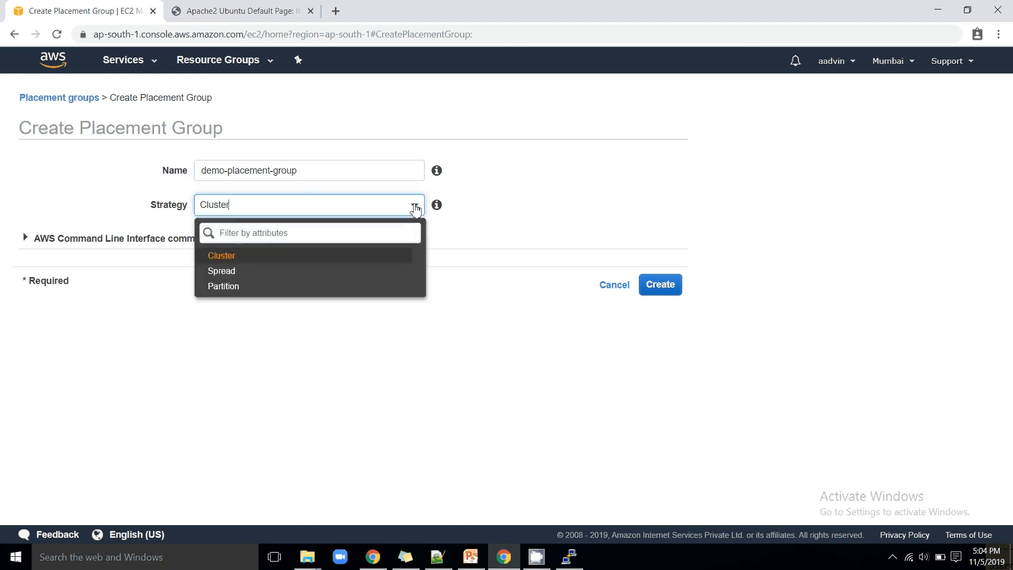
left_click(232, 258)
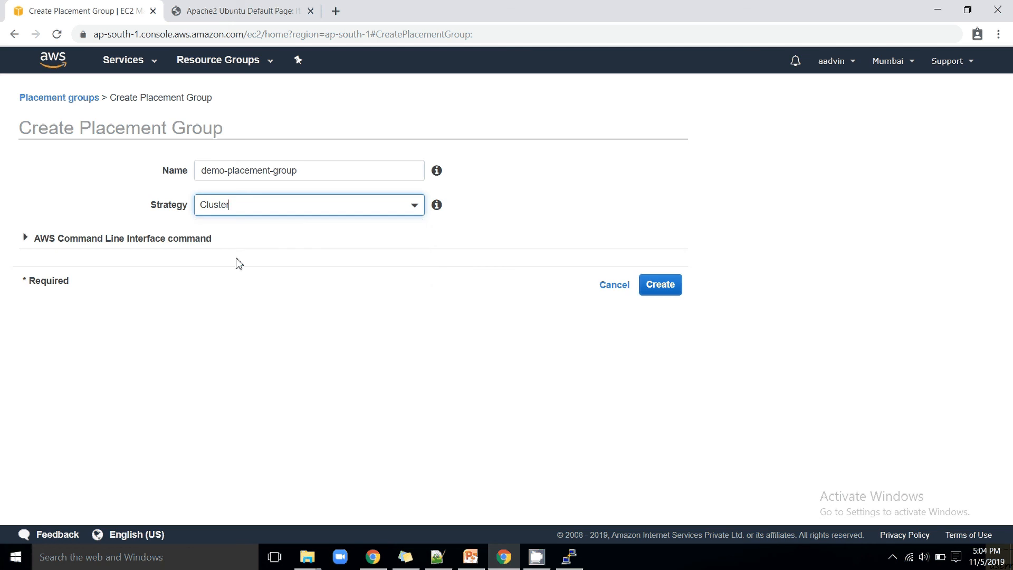
left_click(666, 288)
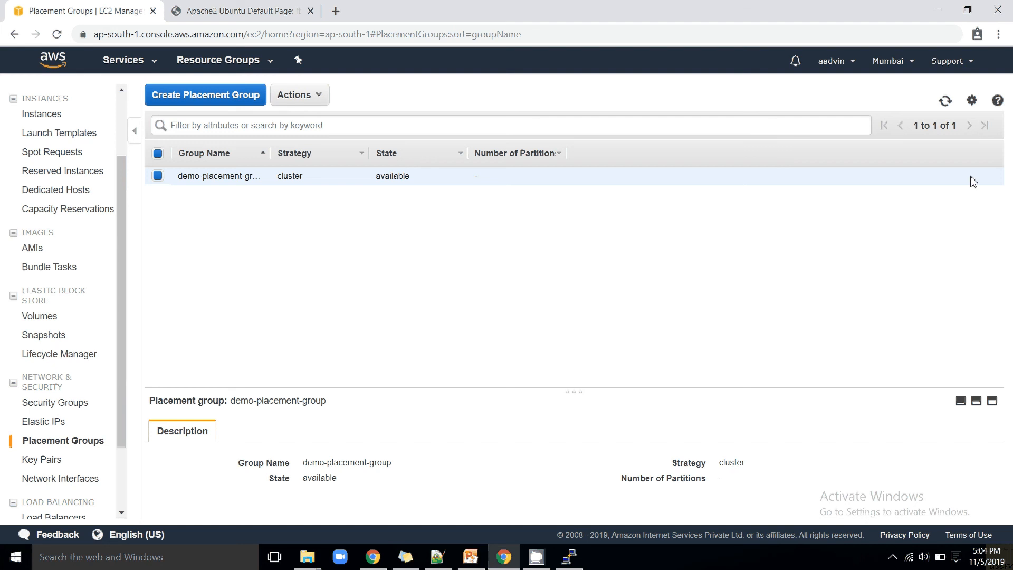
Delete demo-placement-group and confirm the deletion
left_click(314, 95)
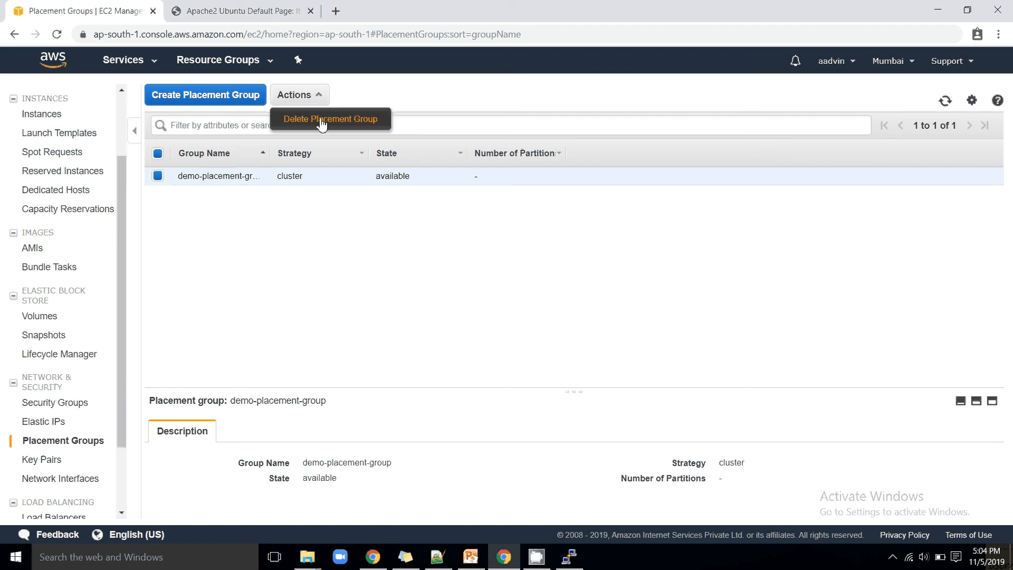
left_click(322, 119)
left_click(779, 347)
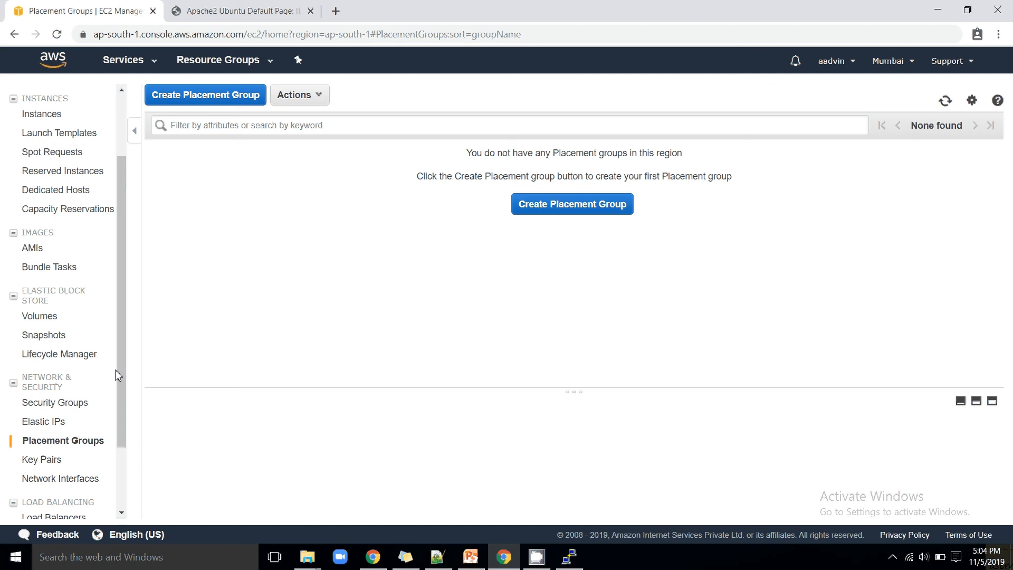
left_click_drag(122, 359, 135, 459)
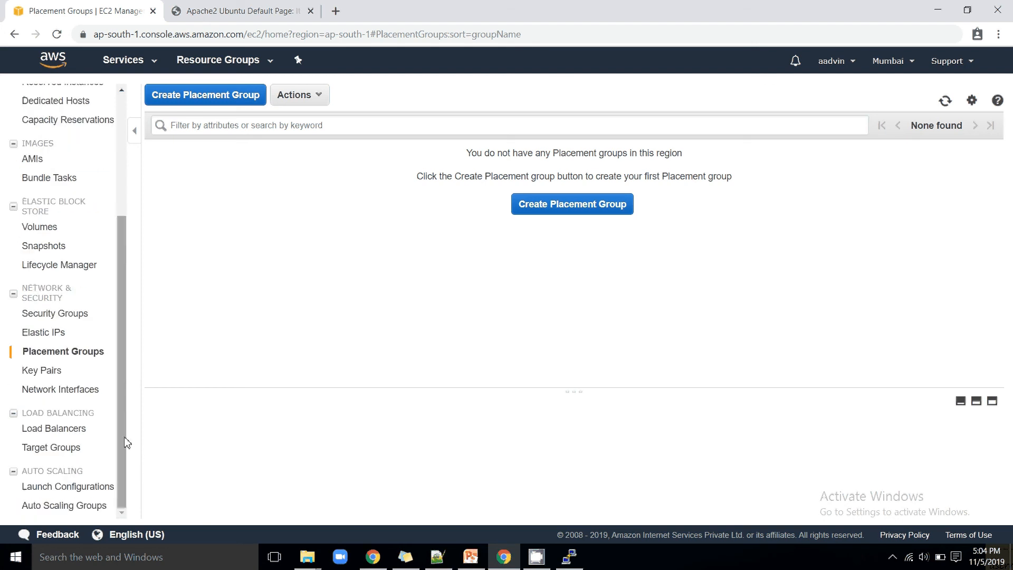
left_click_drag(122, 312, 123, 203)
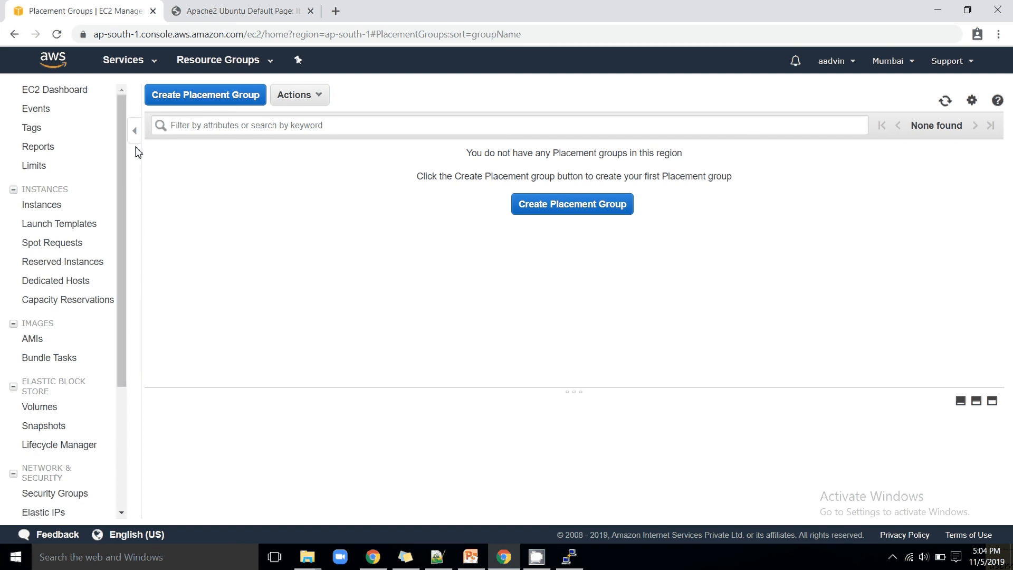